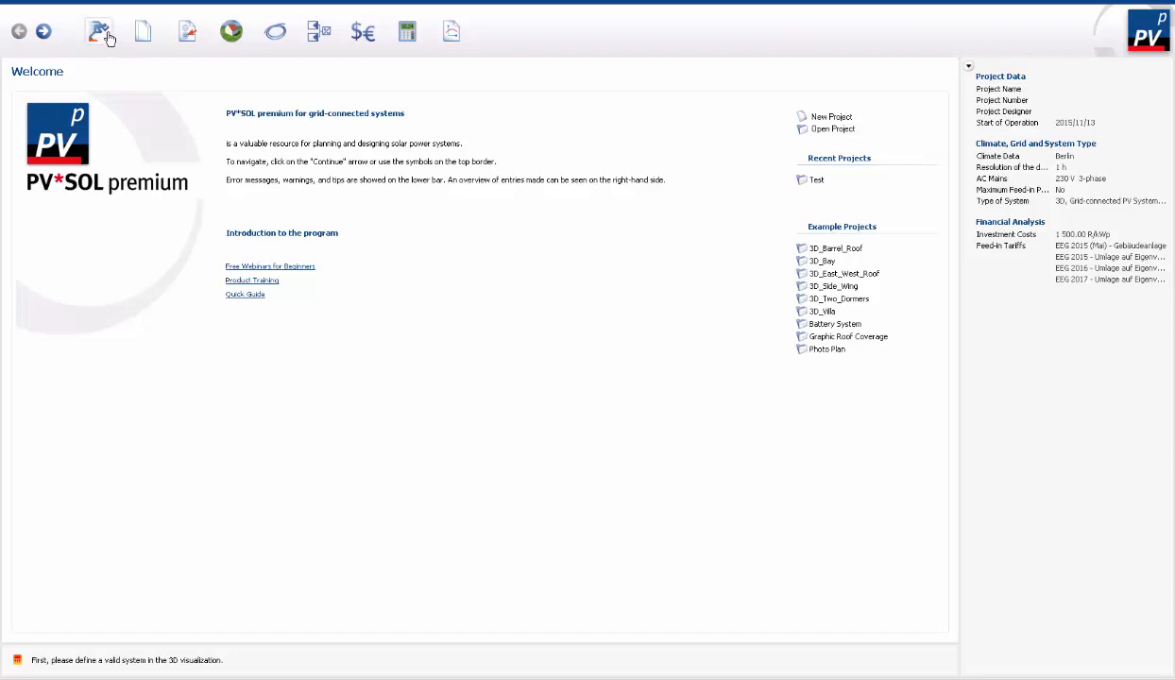
- In the project data, enter "British American tabaco" as the project number
left_click(145, 40)
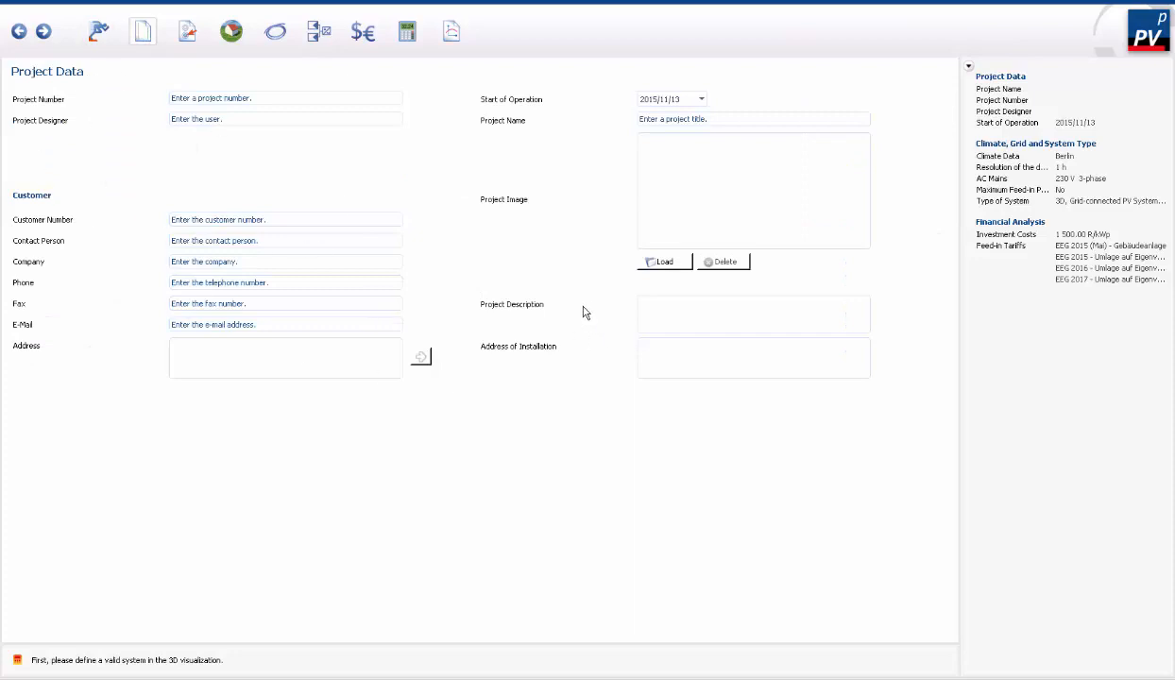
left_click(283, 98)
type("British American tabaco")
- Enter the project designer's full name and set the project name to BAT
left_click(323, 120)
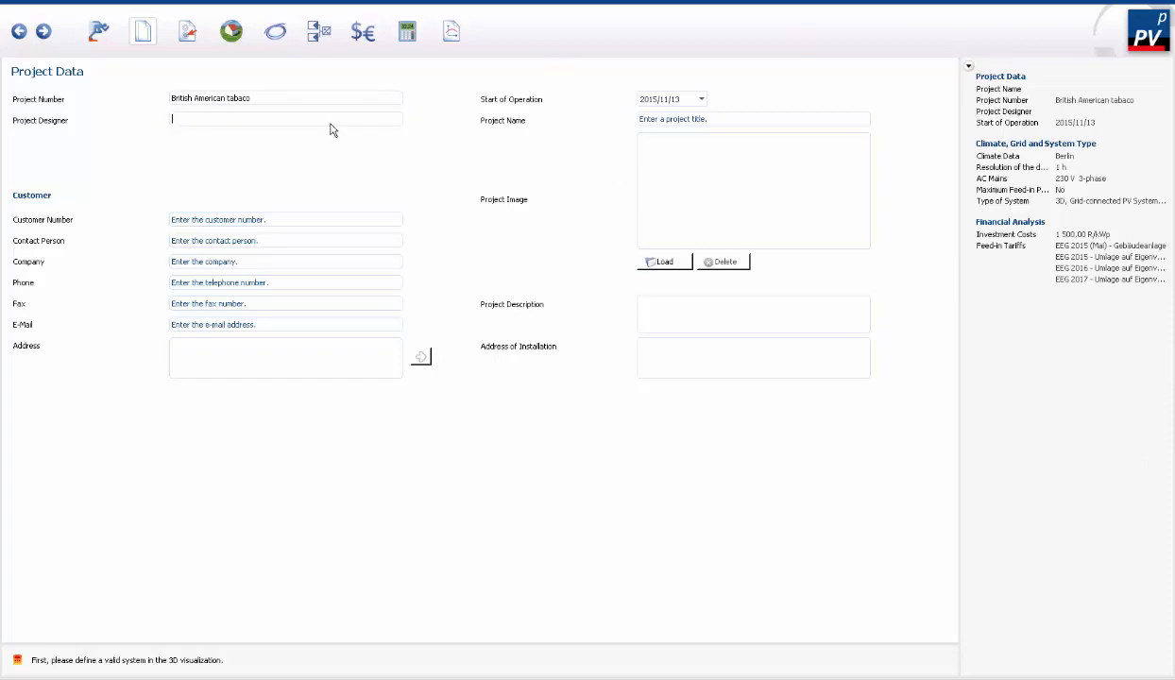
type("Anthony Adriaans")
left_click(822, 120)
type("BAT")
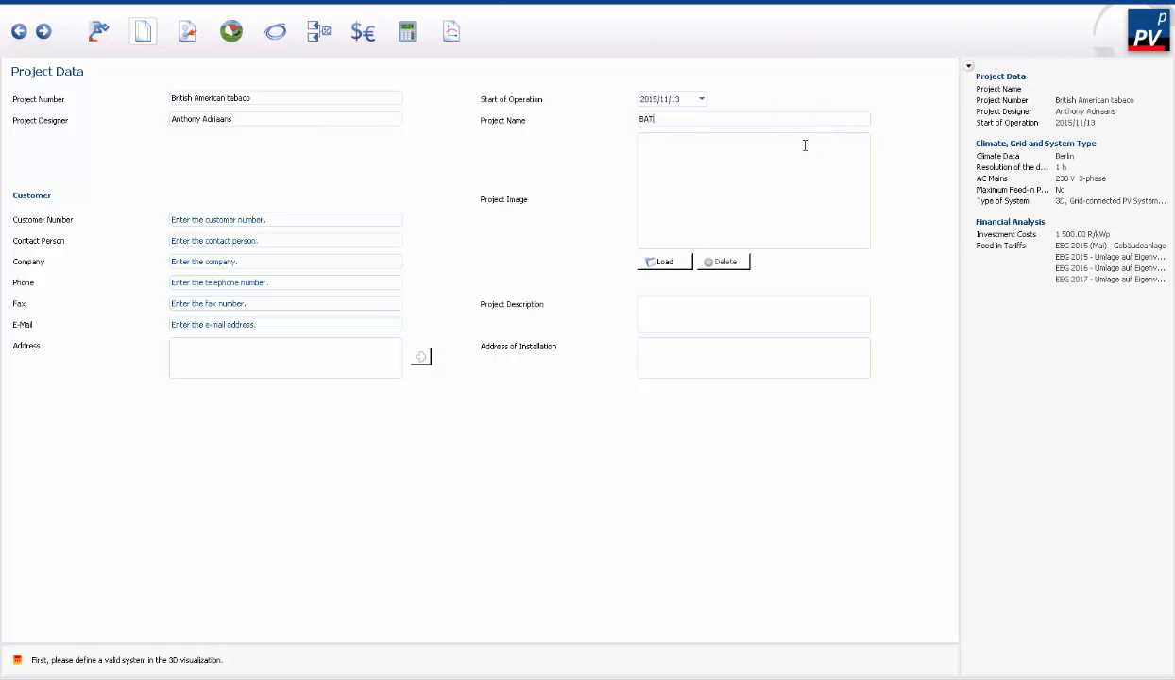
- Fill in the customer number, the contact person's name, and BAT as the customer's company
left_click(363, 215)
type("BAT")
left_click(387, 240)
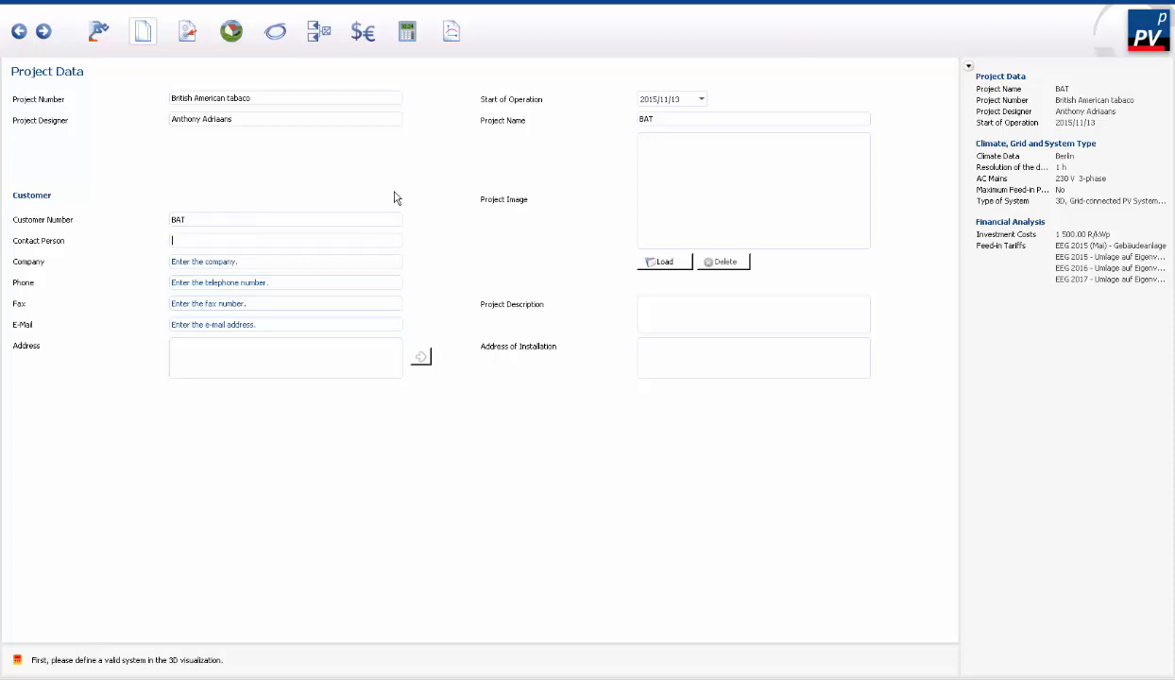
type("Alexander")
left_click(256, 259)
type("BAT")
- Set the climate data country to South Africa and the location to Johannesburg/Jan Smu
left_click(182, 33)
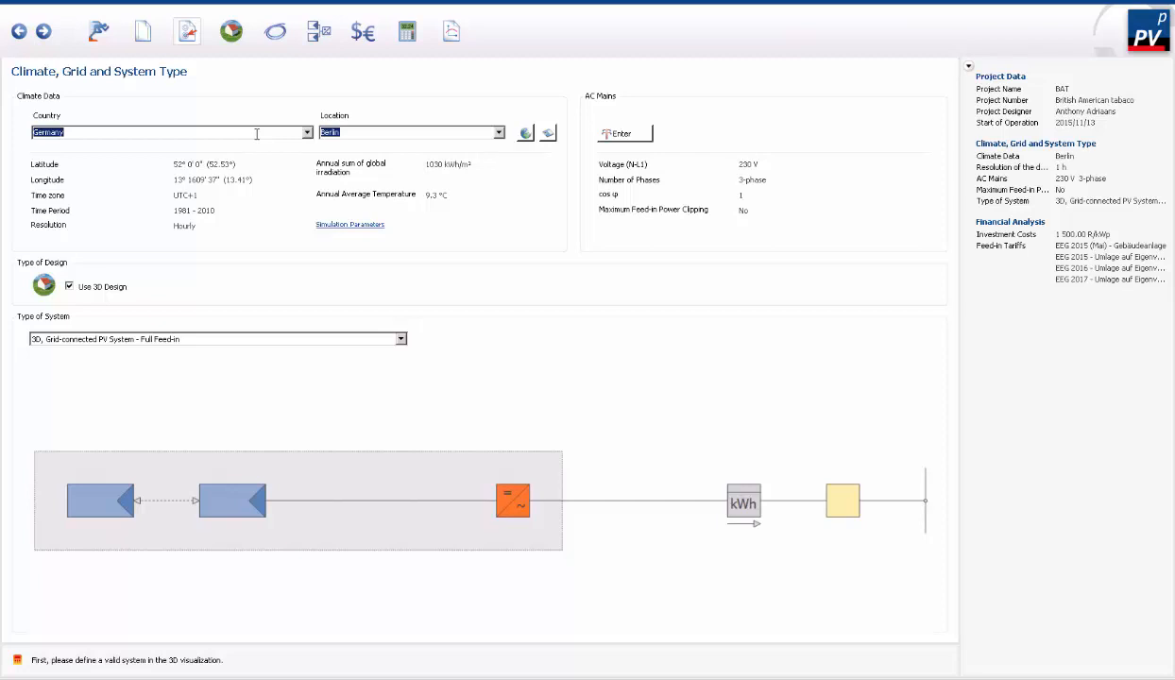
type("south")
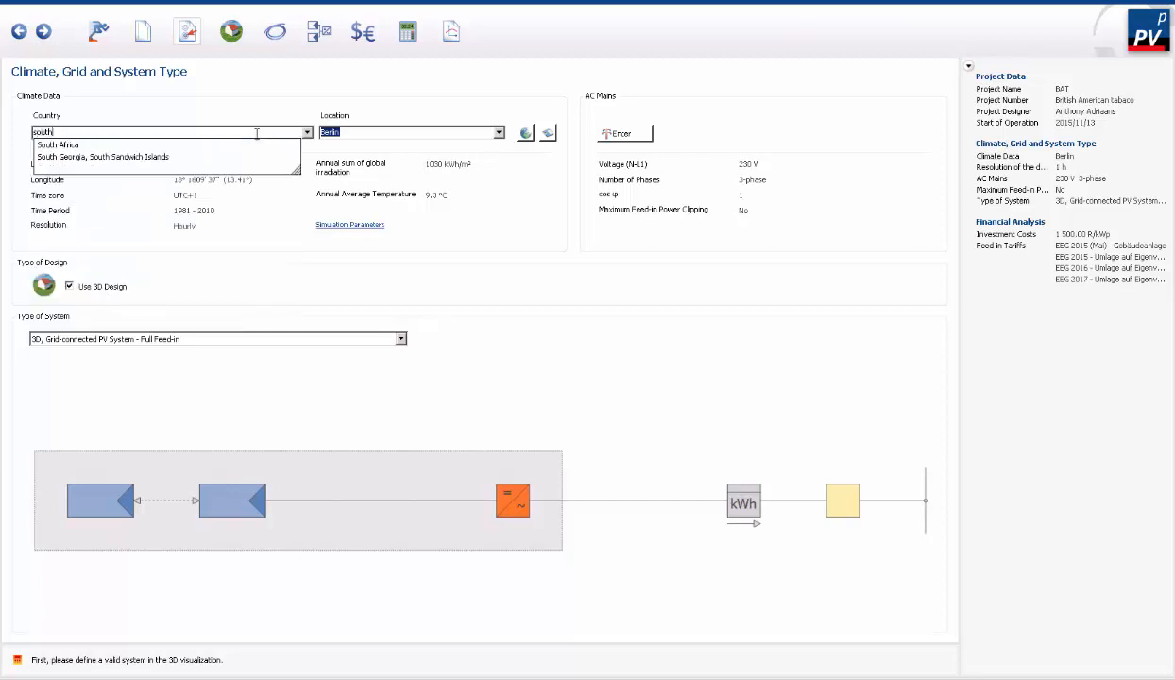
left_click(124, 146)
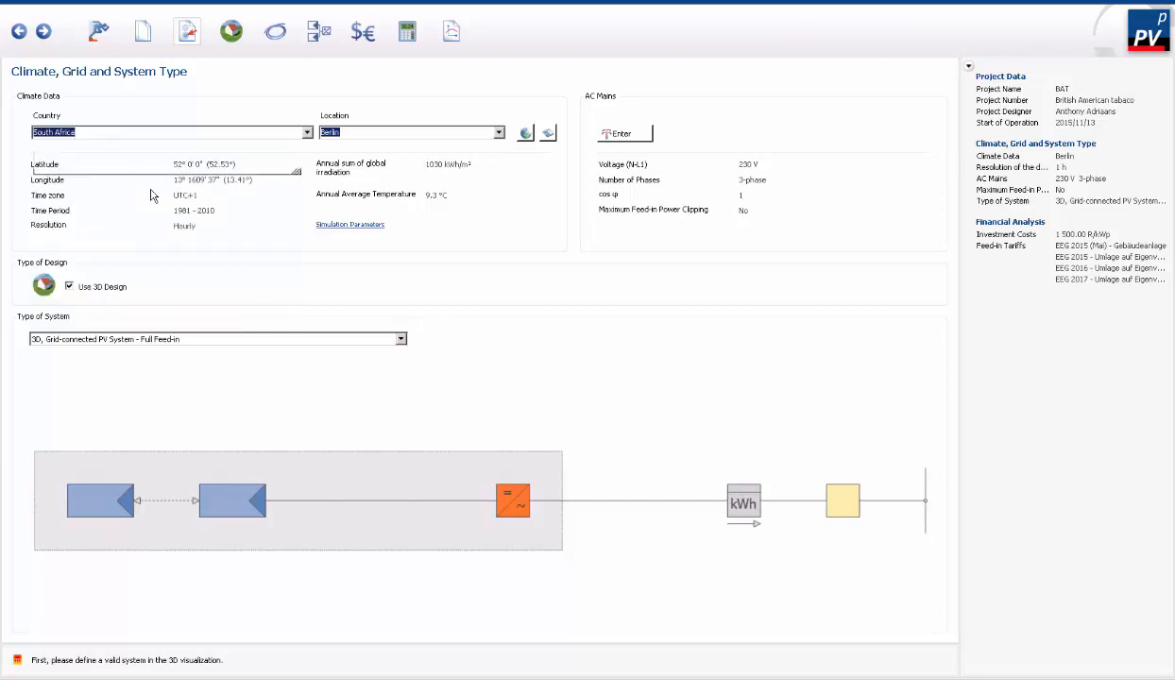
left_click(499, 133)
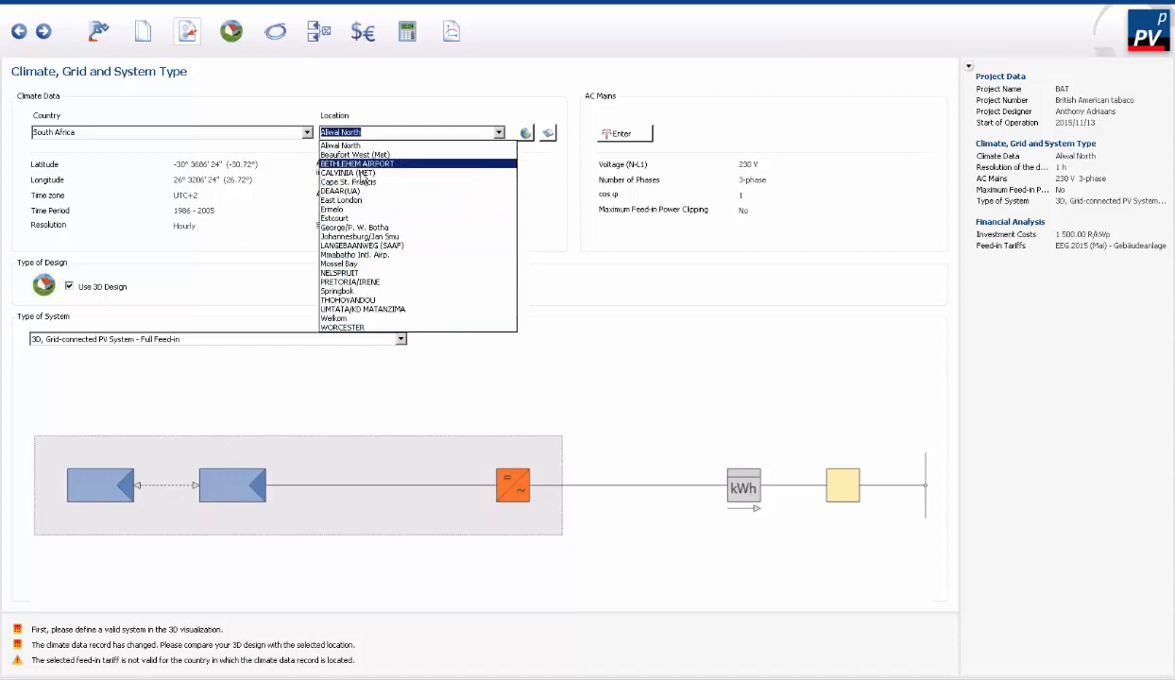
left_click(369, 237)
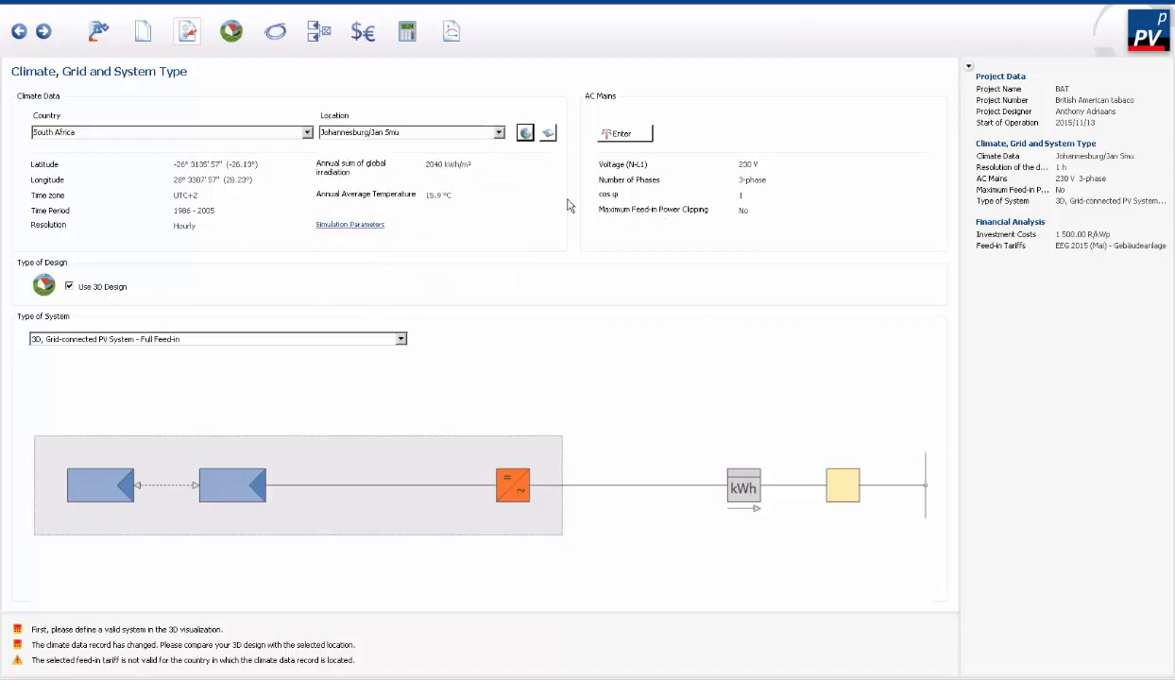
- Review the MeteoSyn climate locations and import options, and check the AC mains parameters without changing anything
left_click(525, 133)
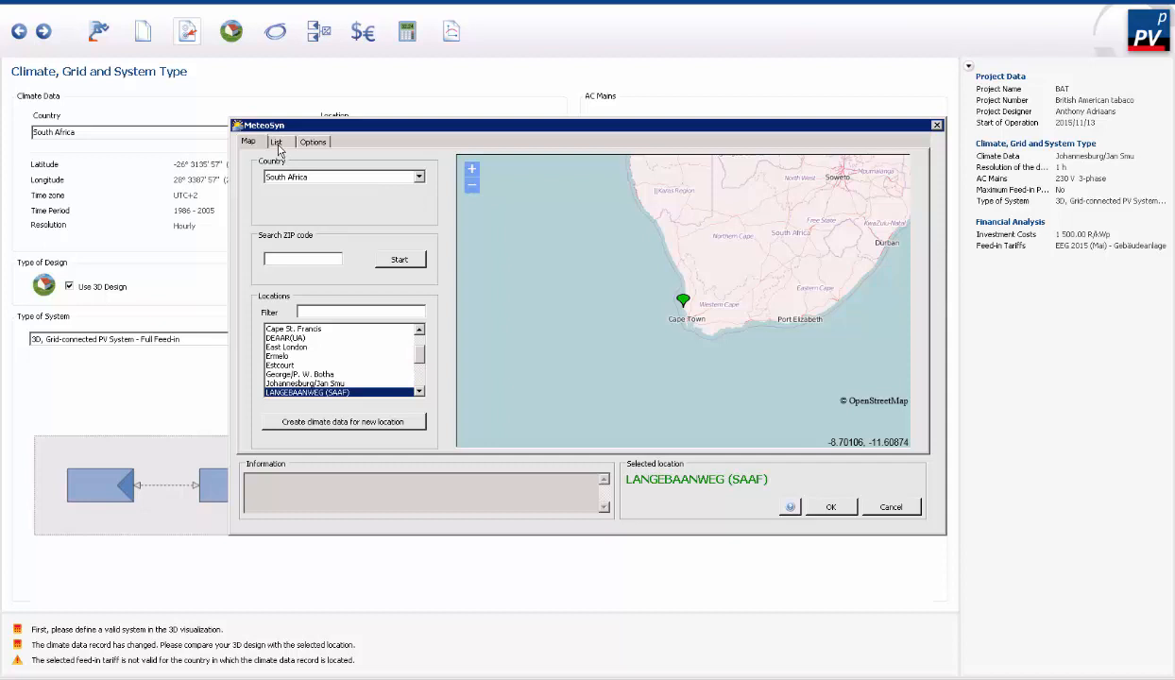
left_click(278, 144)
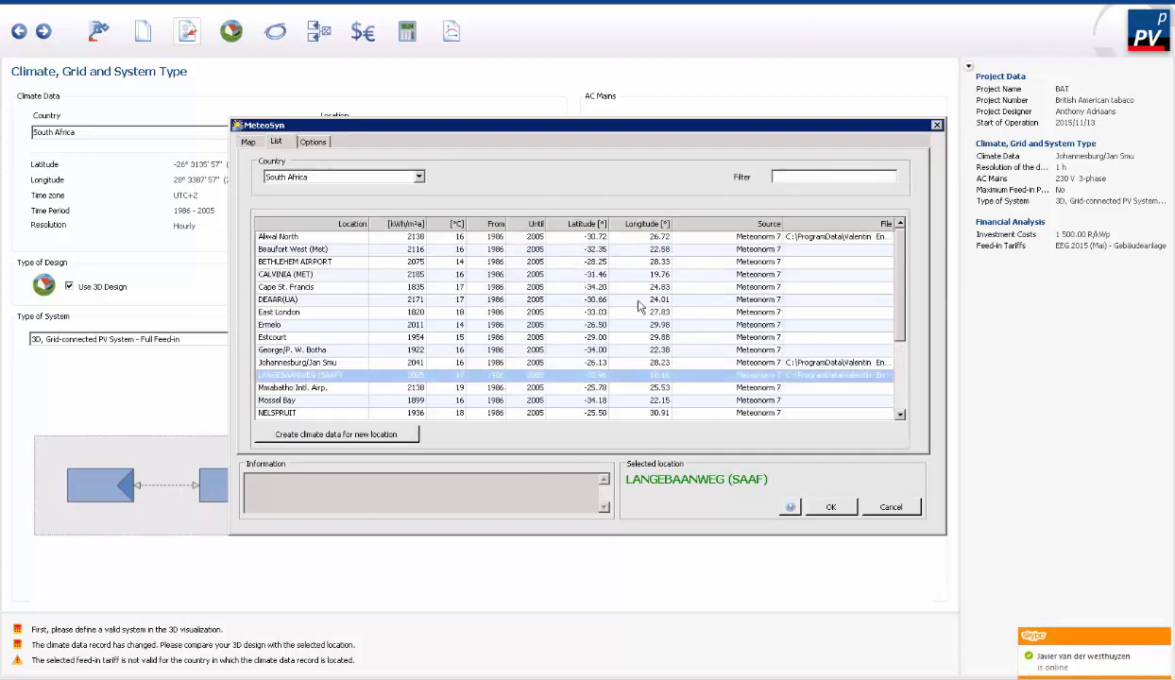
left_click(315, 143)
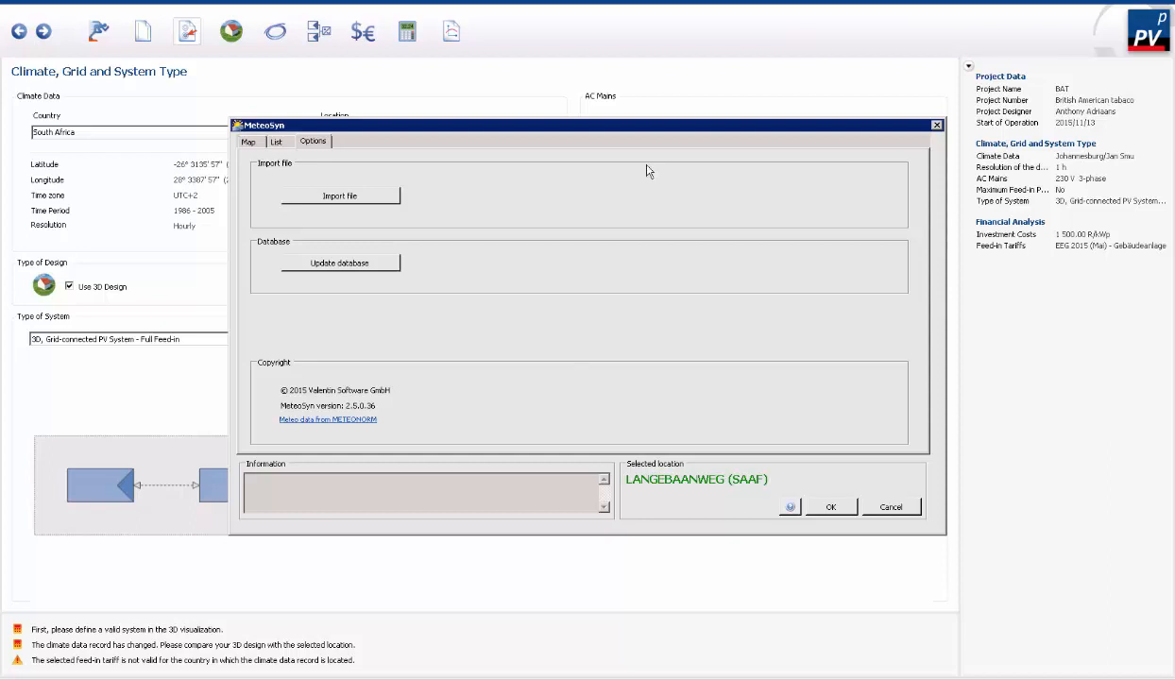
left_click(893, 509)
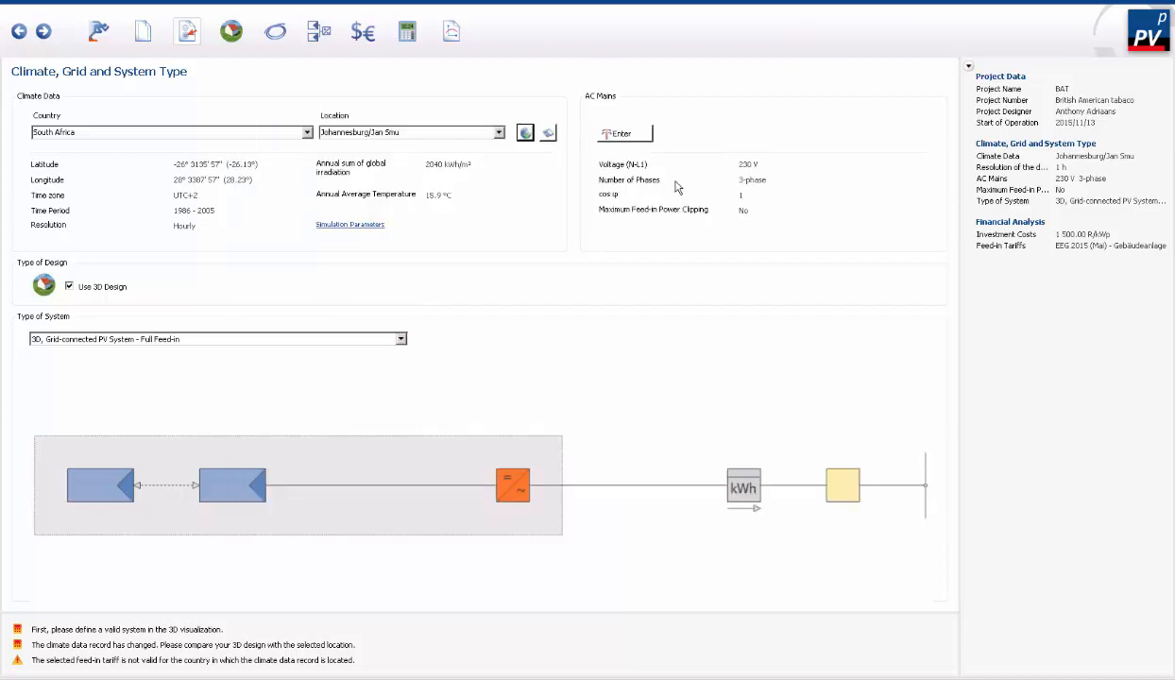
left_click(641, 139)
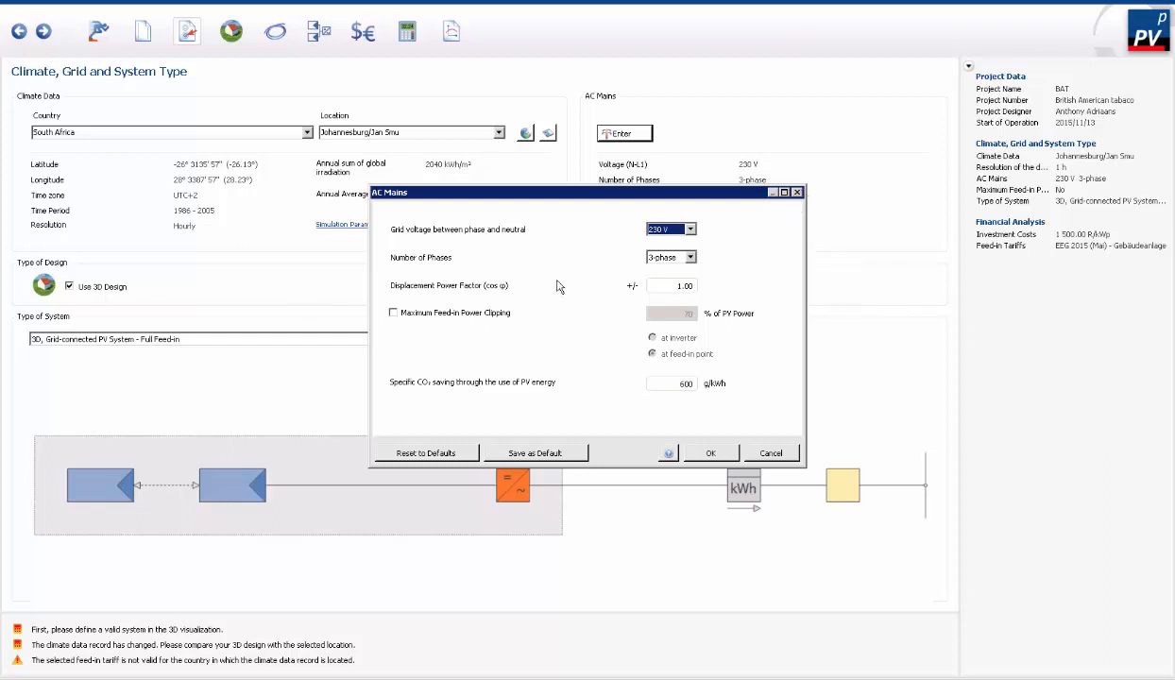
left_click(797, 192)
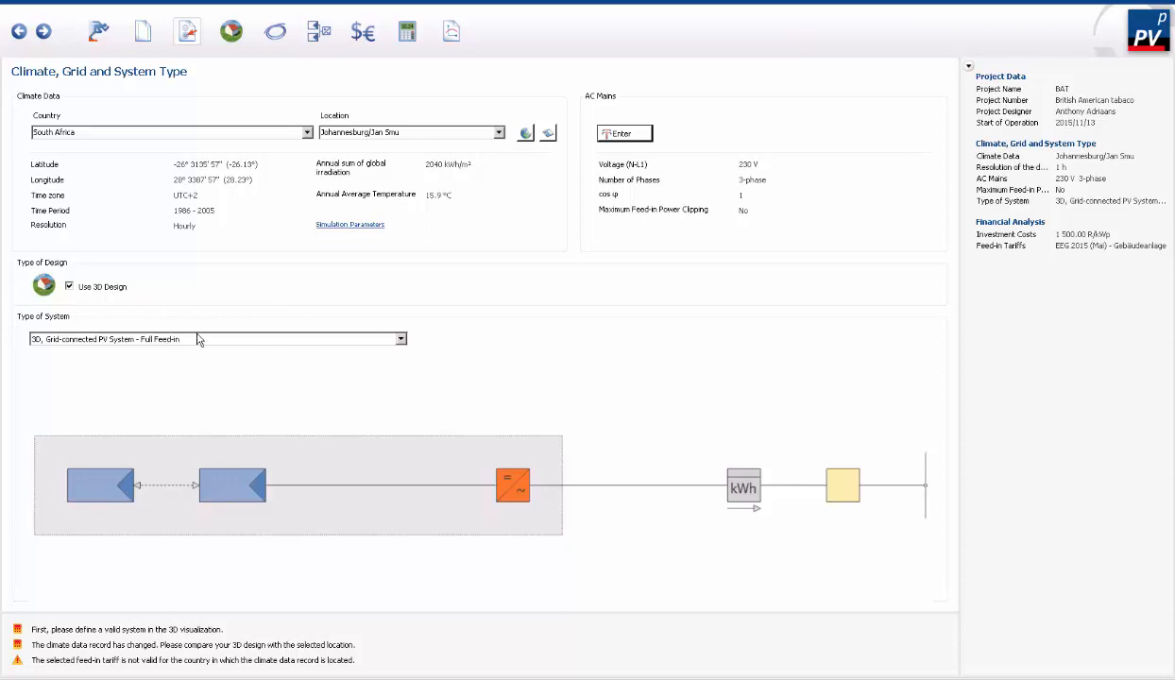
- Disable 3D design and keep Grid Connected PV System - Full Feed-in as the type of system
left_click(86, 283)
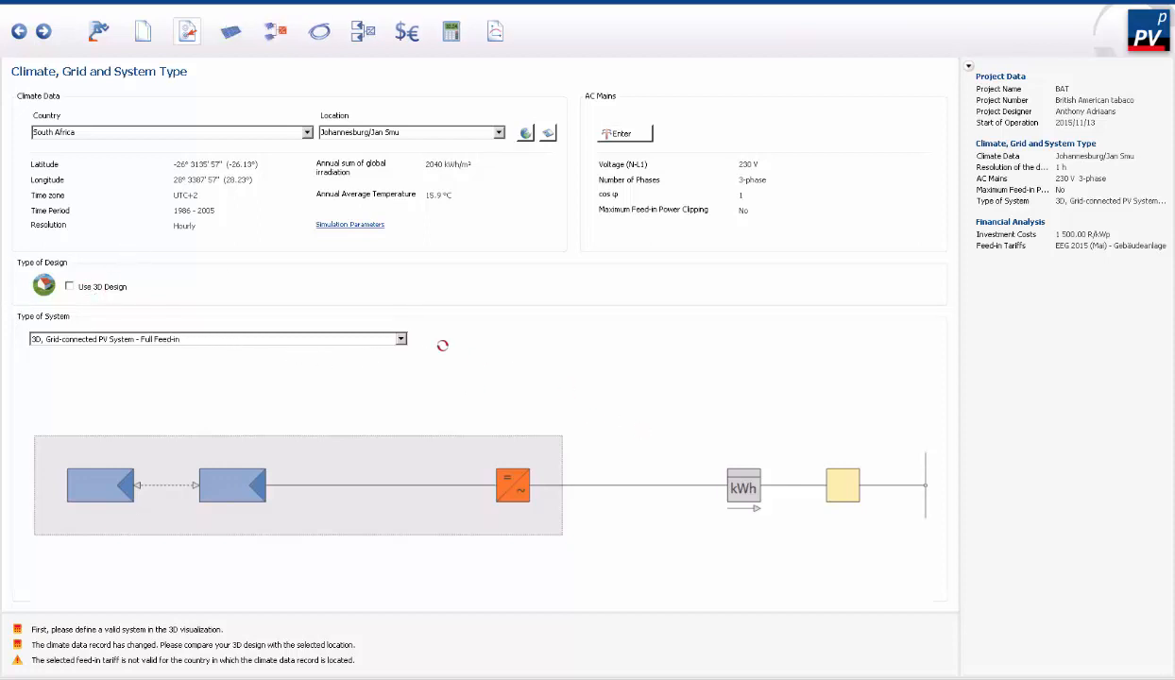
left_click(387, 337)
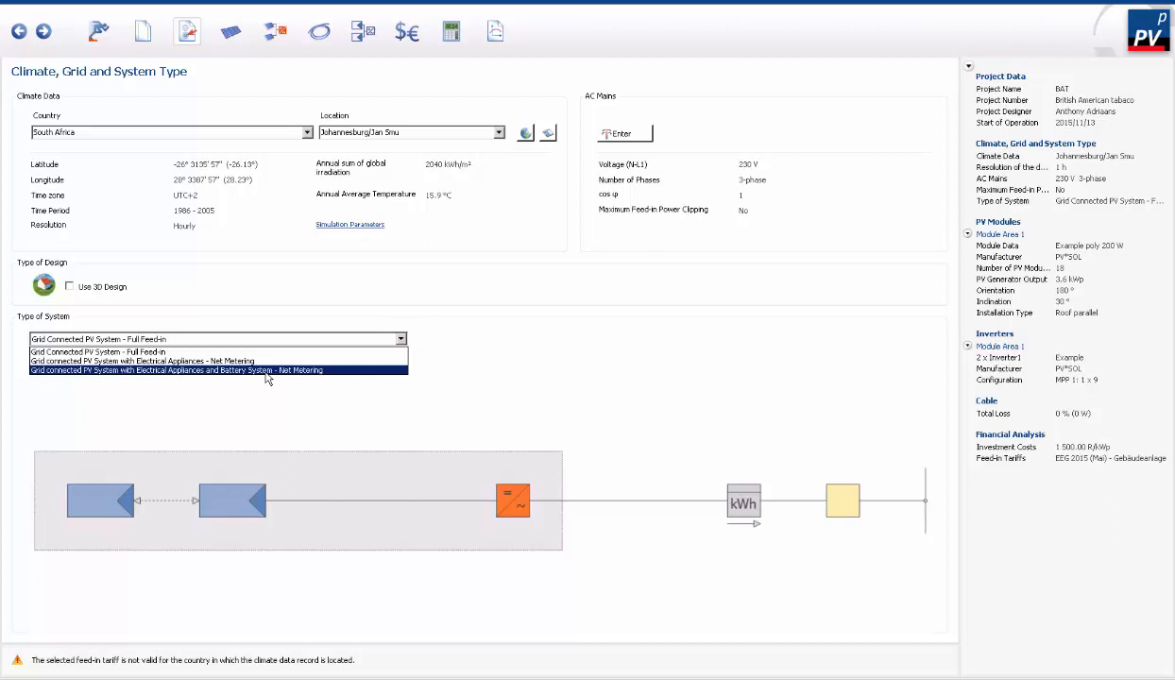
left_click(152, 340)
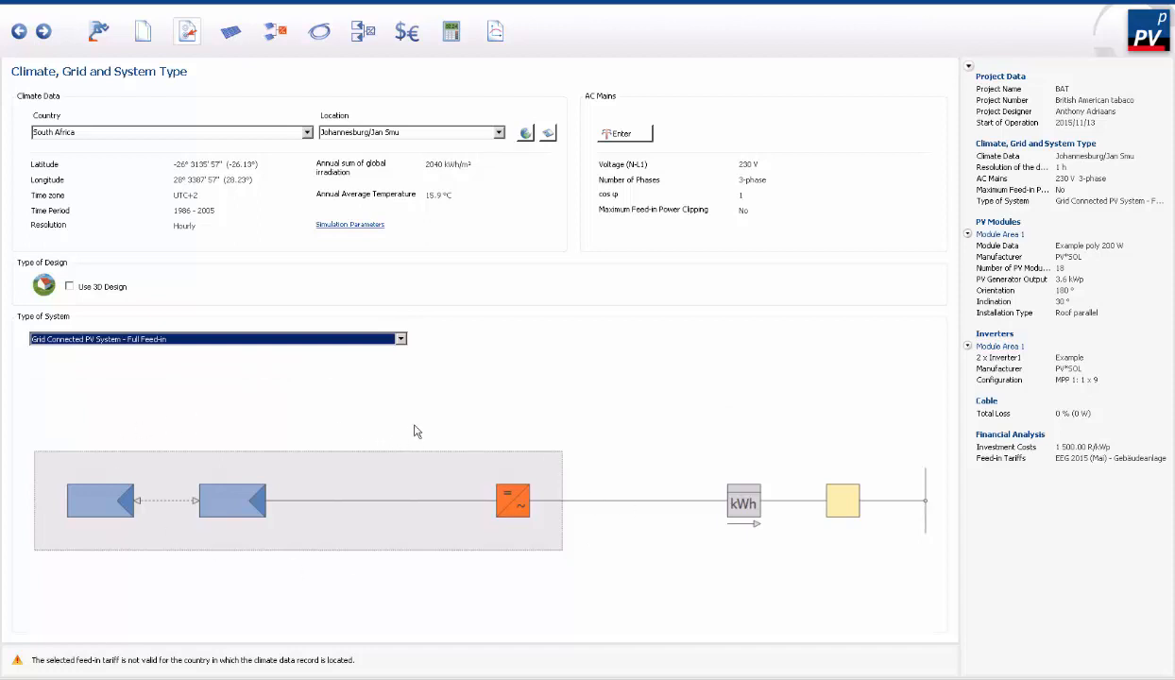
- Rename the first PV module area as Current Automation
left_click(232, 33)
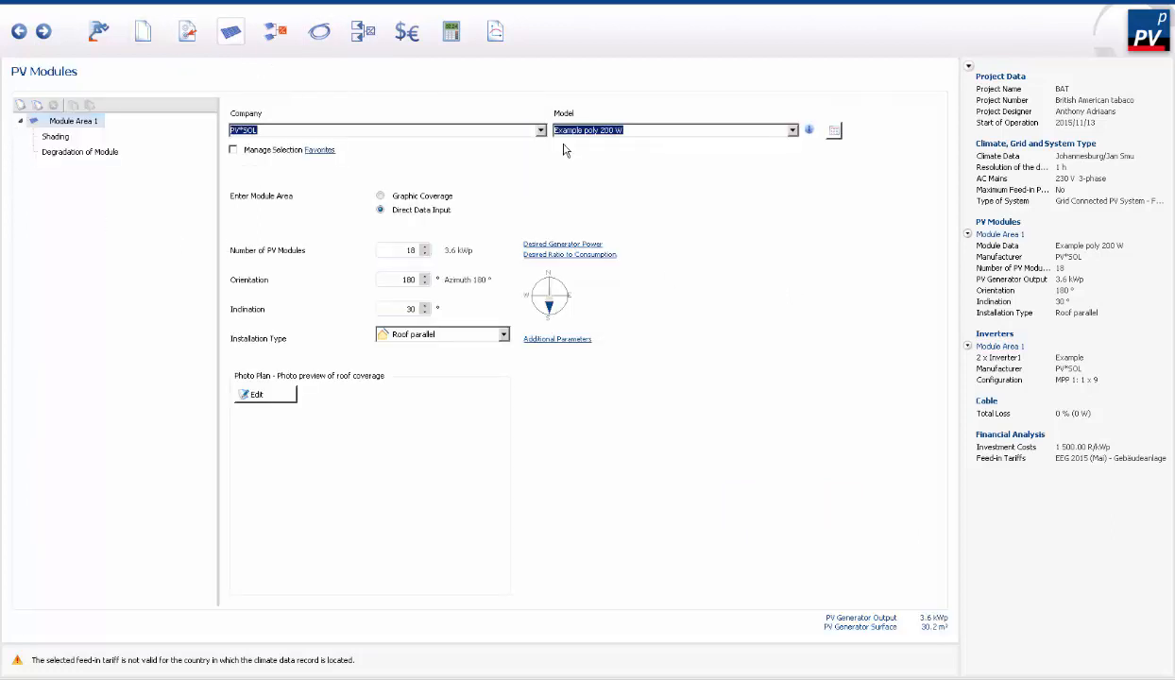
left_click(63, 121)
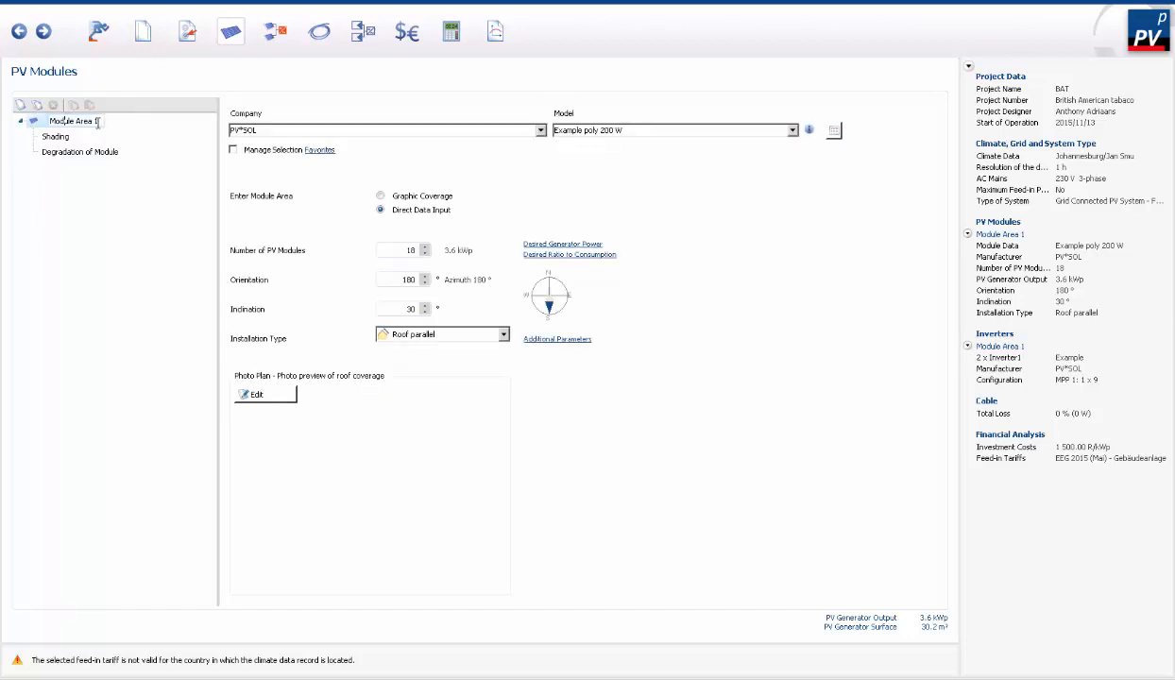
left_click_drag(70, 120, 54, 121)
type("C")
type("urrent Automa")
type("tion")
- Find Suntech Power among the PV module manufacturers and select it for the Current Automation area
left_click(542, 131)
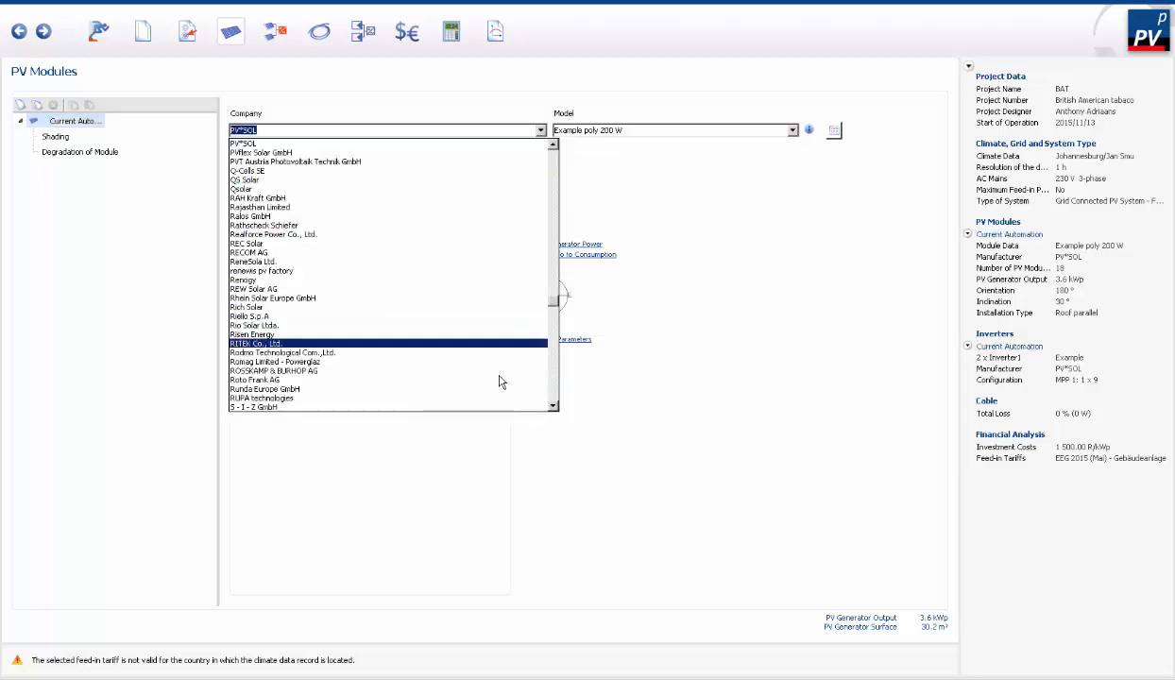
scroll(498, 400, "down", 5)
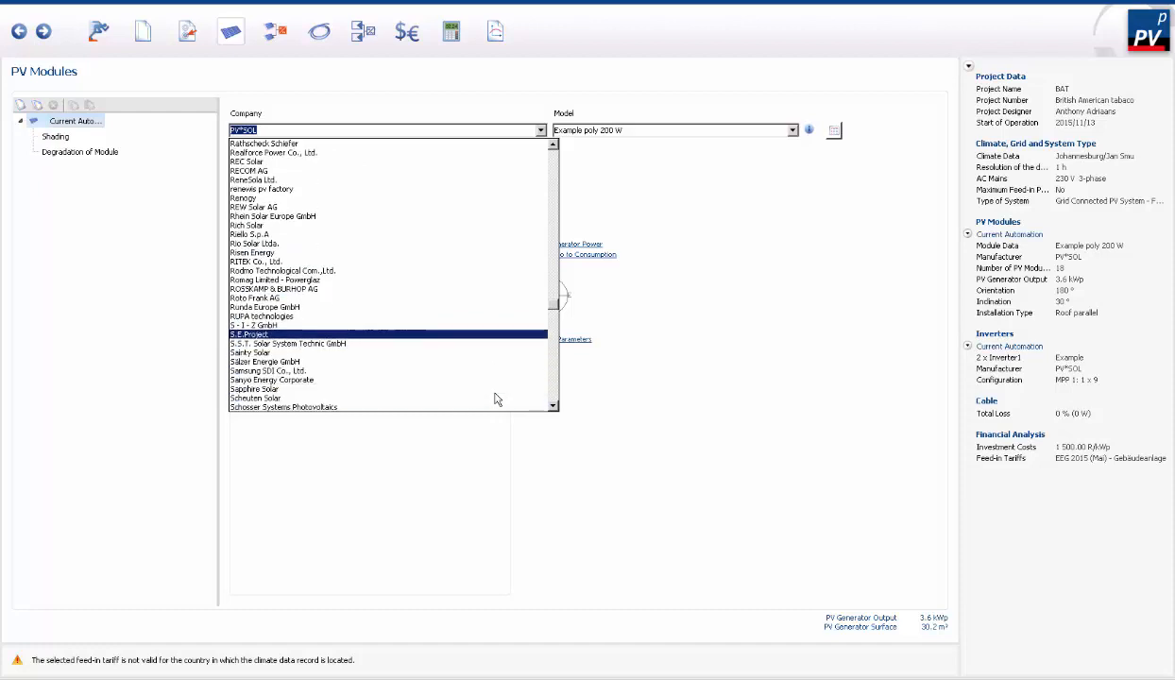
scroll(498, 398, "down", 9)
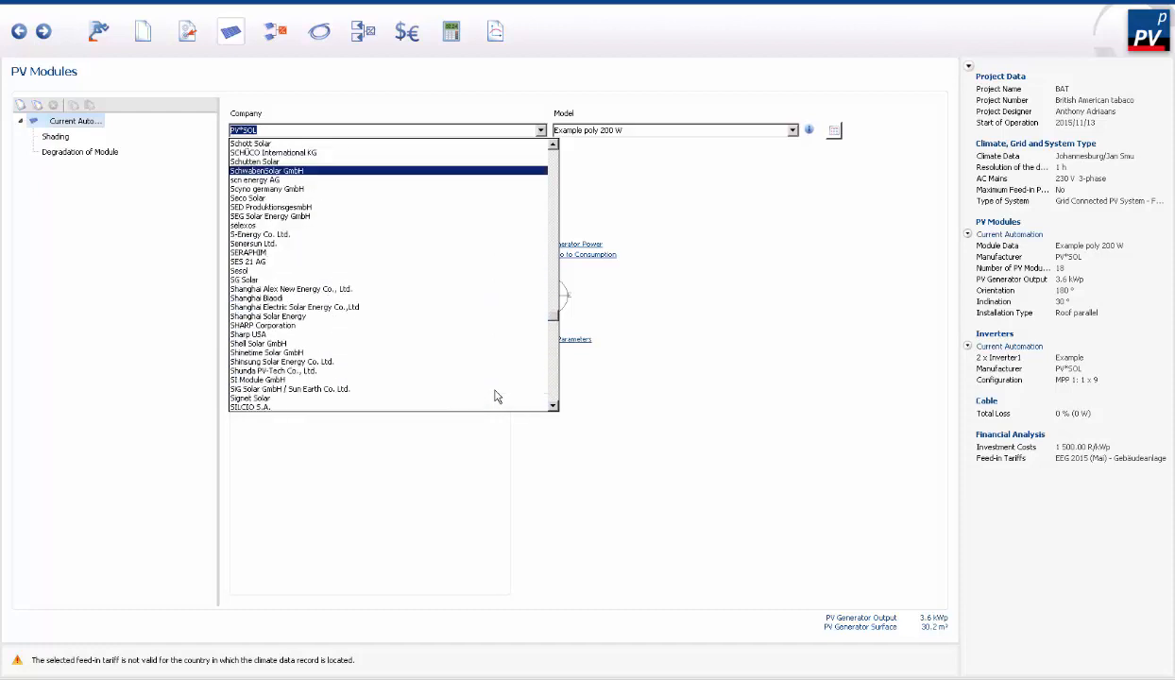
scroll(498, 397, "down", 1)
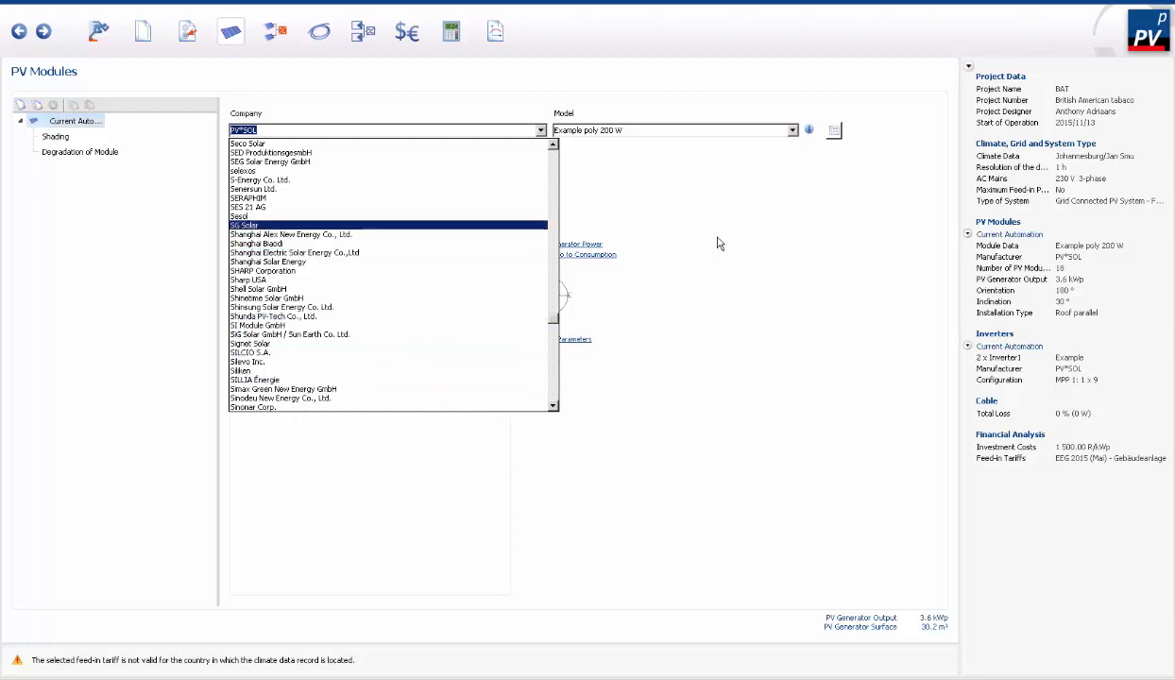
left_click(328, 131)
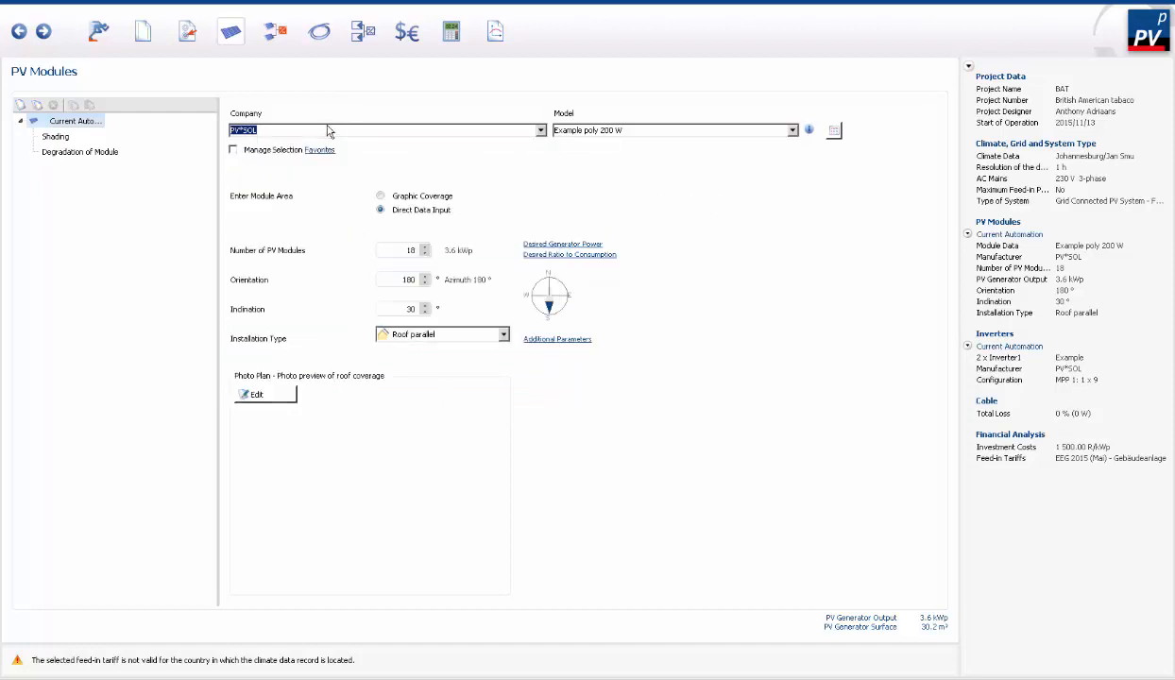
type("suntec")
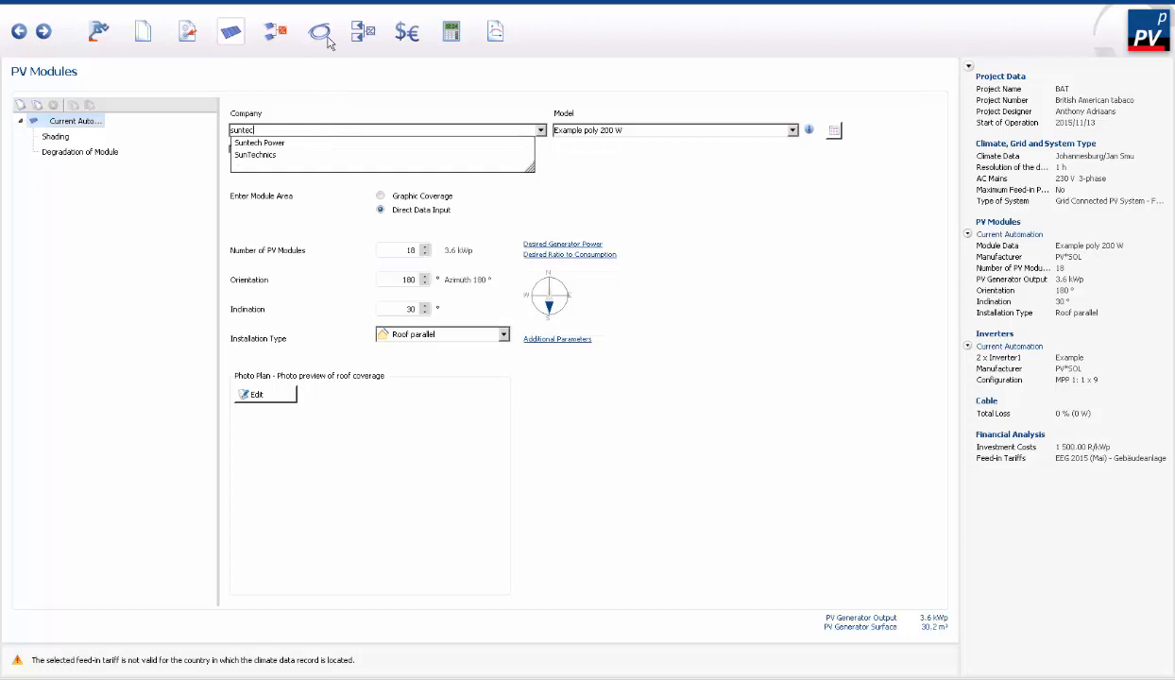
left_click(289, 142)
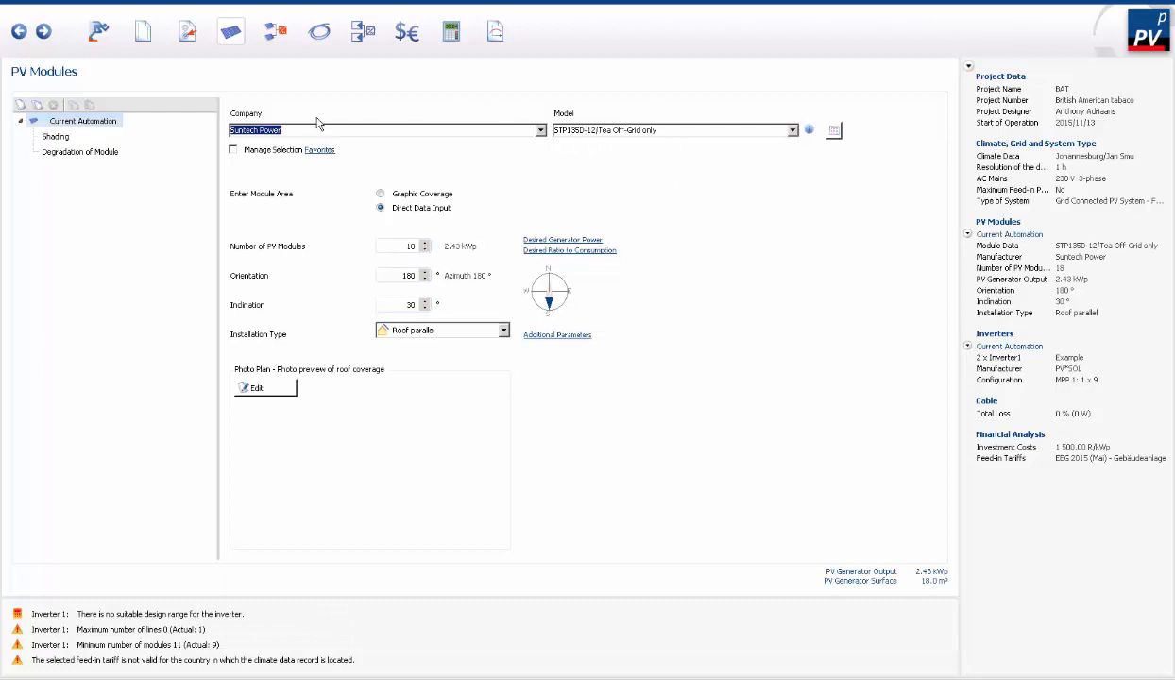
key("BackSpace")
type("sunte")
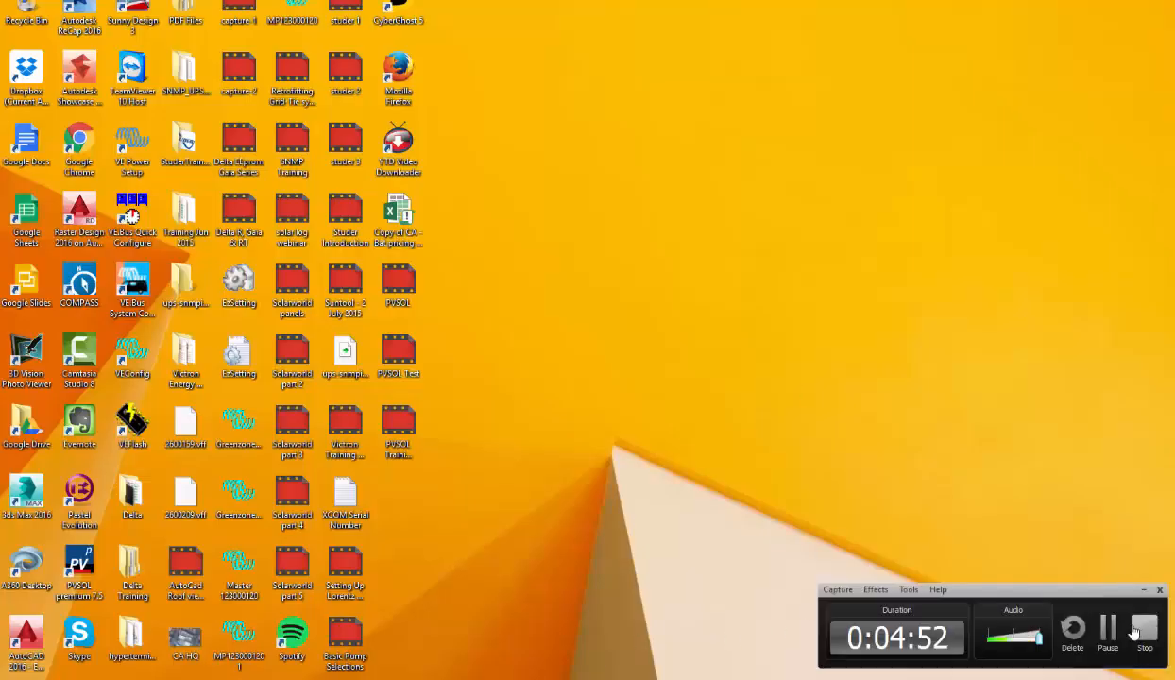
left_click(1112, 636)
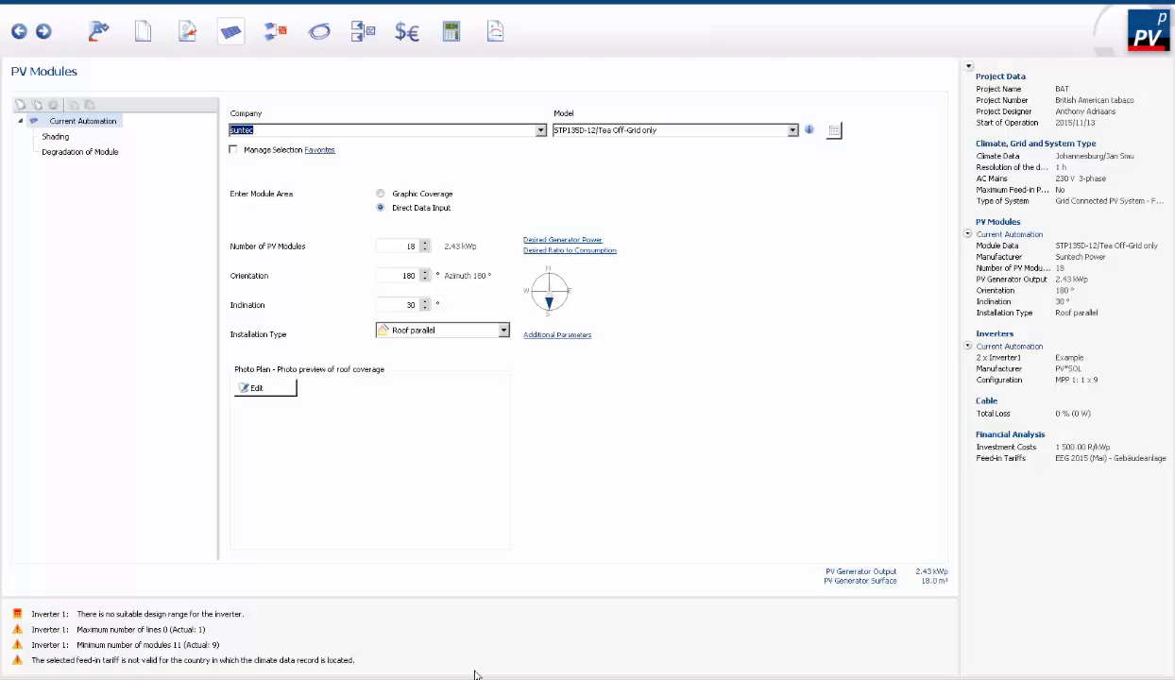
- Select Suntech Power as the module manufacturer again and choose the STP305-24/Vem model
left_click(541, 131)
left_click(359, 149)
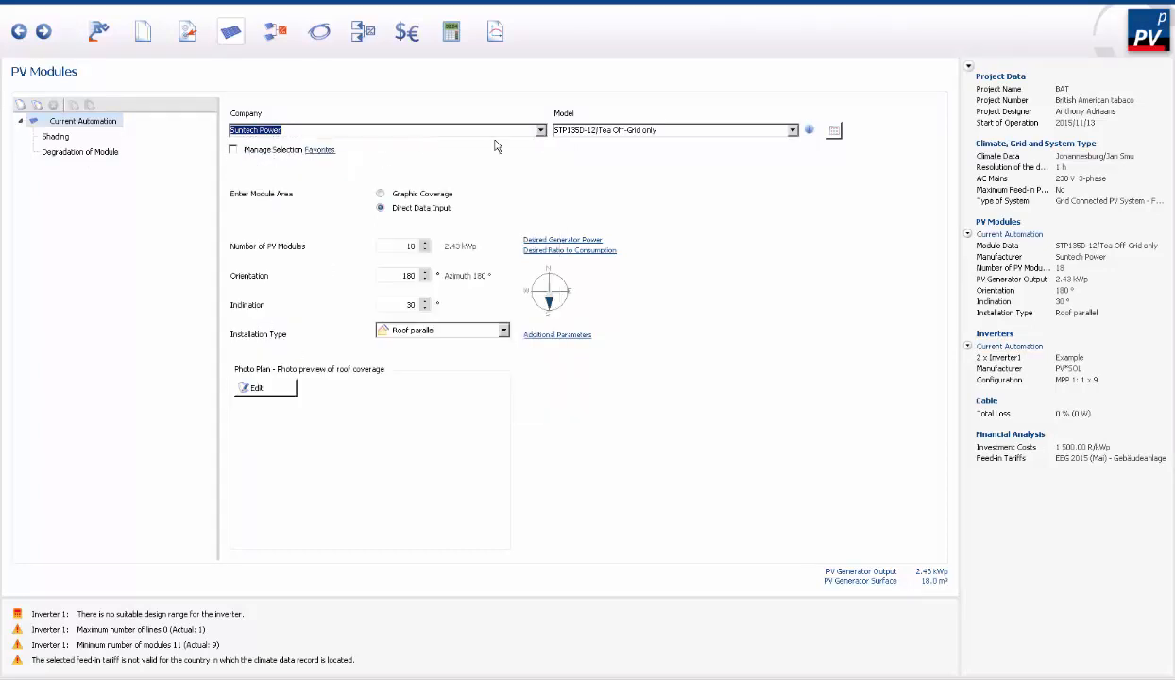
left_click(769, 130)
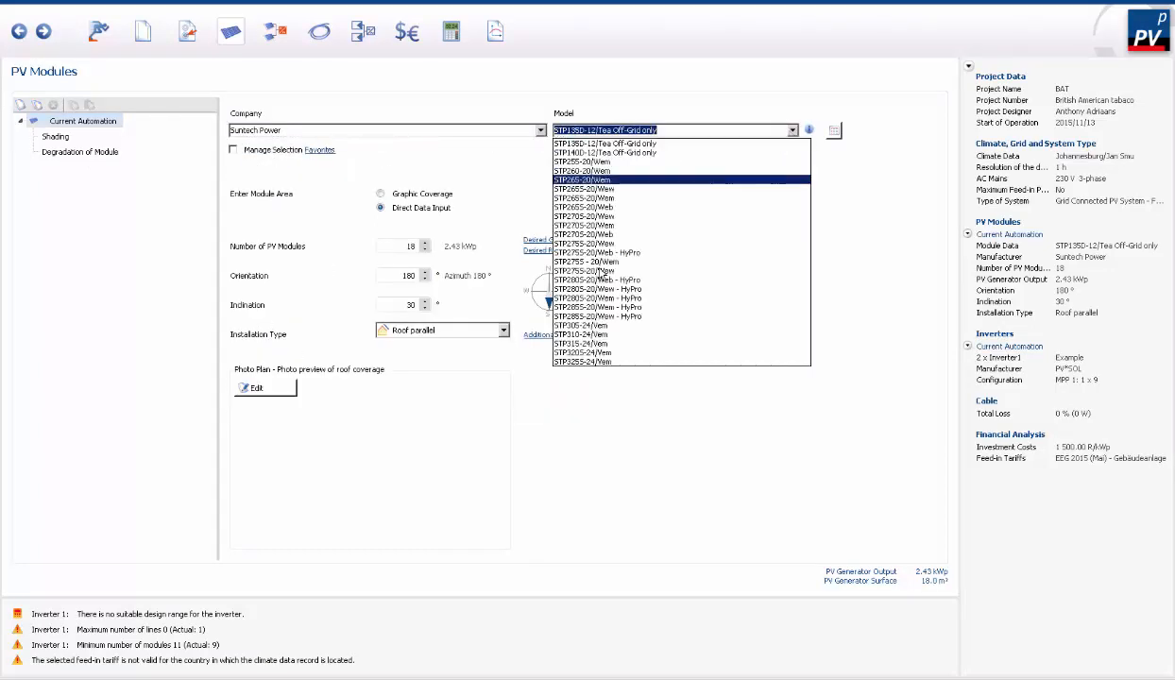
left_click(599, 328)
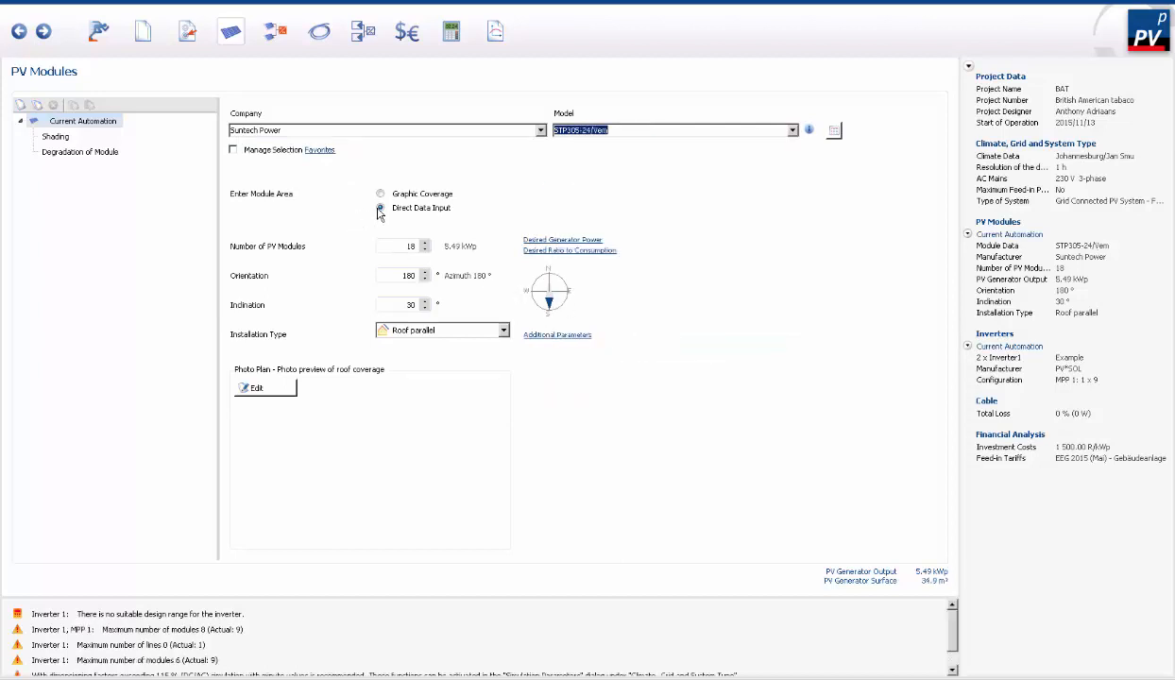
- Raise the number of PV modules to 19, and switch the area entry to Graphic Coverage with its roof view open for editing
left_click(424, 243)
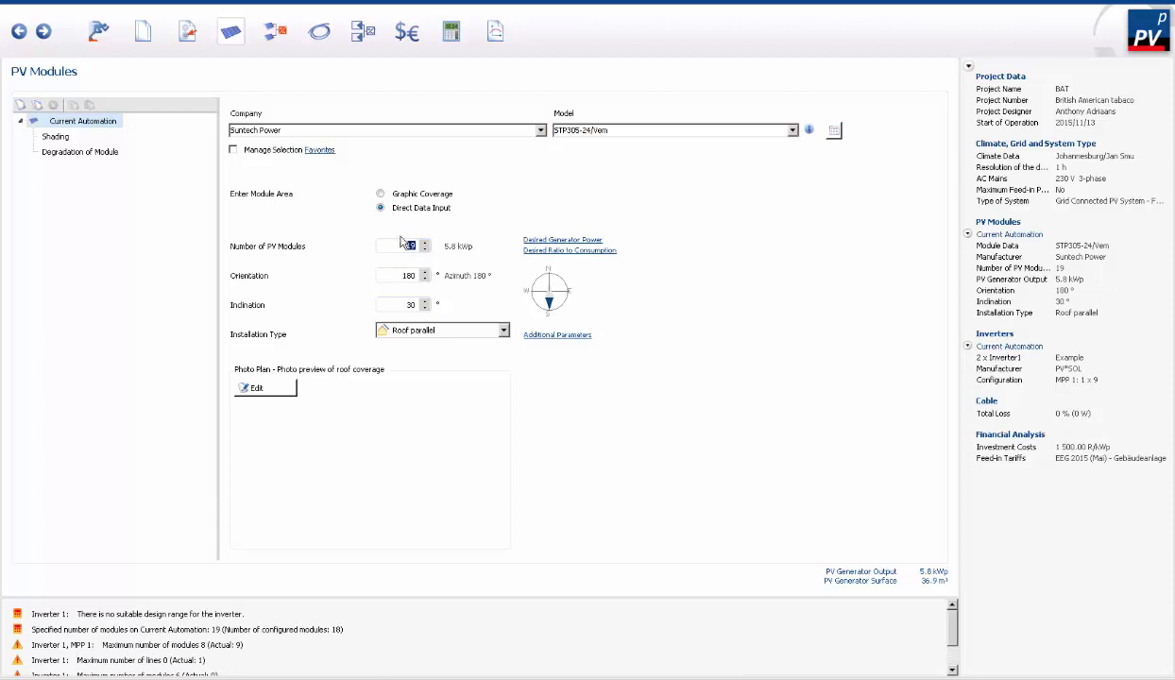
left_click(379, 193)
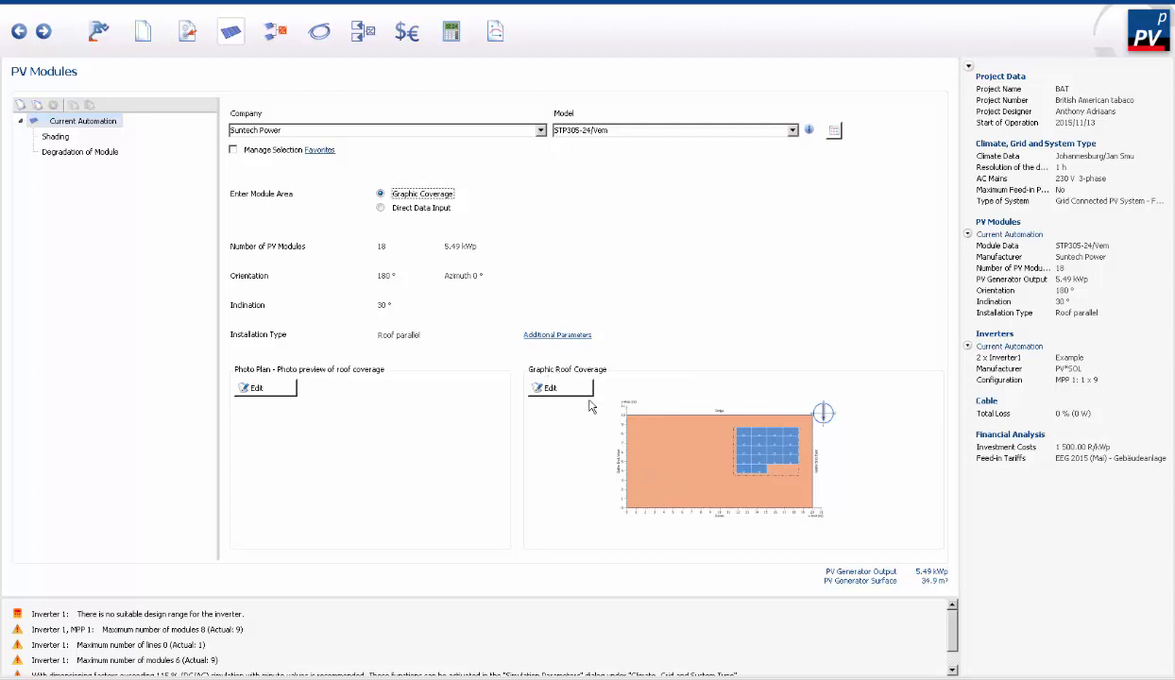
left_click(548, 389)
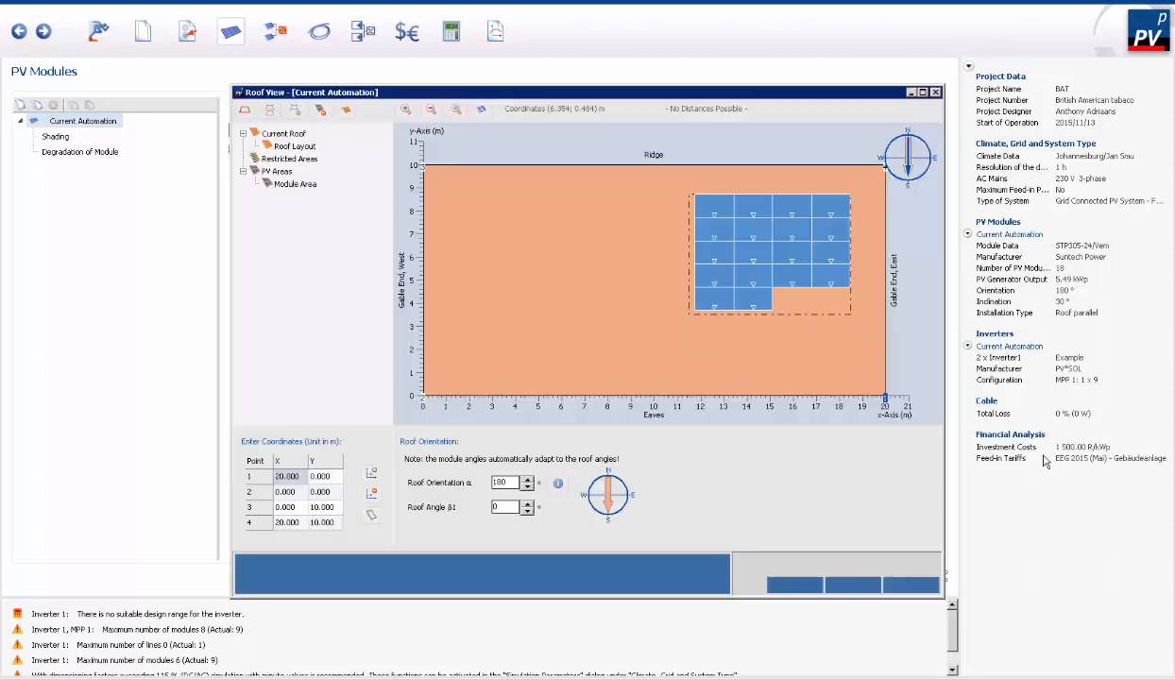
- Enlarge the module area on the roof by moving its corners to about (2.4, 0.7), (18.5, 0.5) and (2.5, 8.8) m, and apply the layout
left_click(691, 324)
left_click_drag(690, 325, 464, 384)
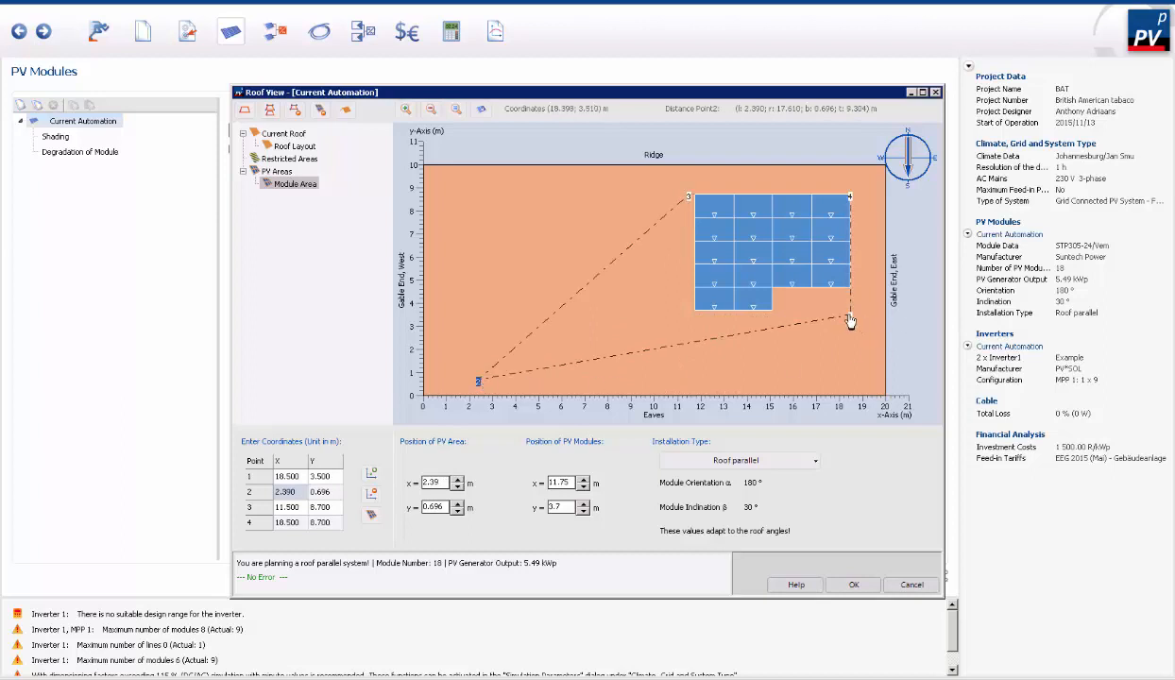
left_click_drag(852, 322, 837, 384)
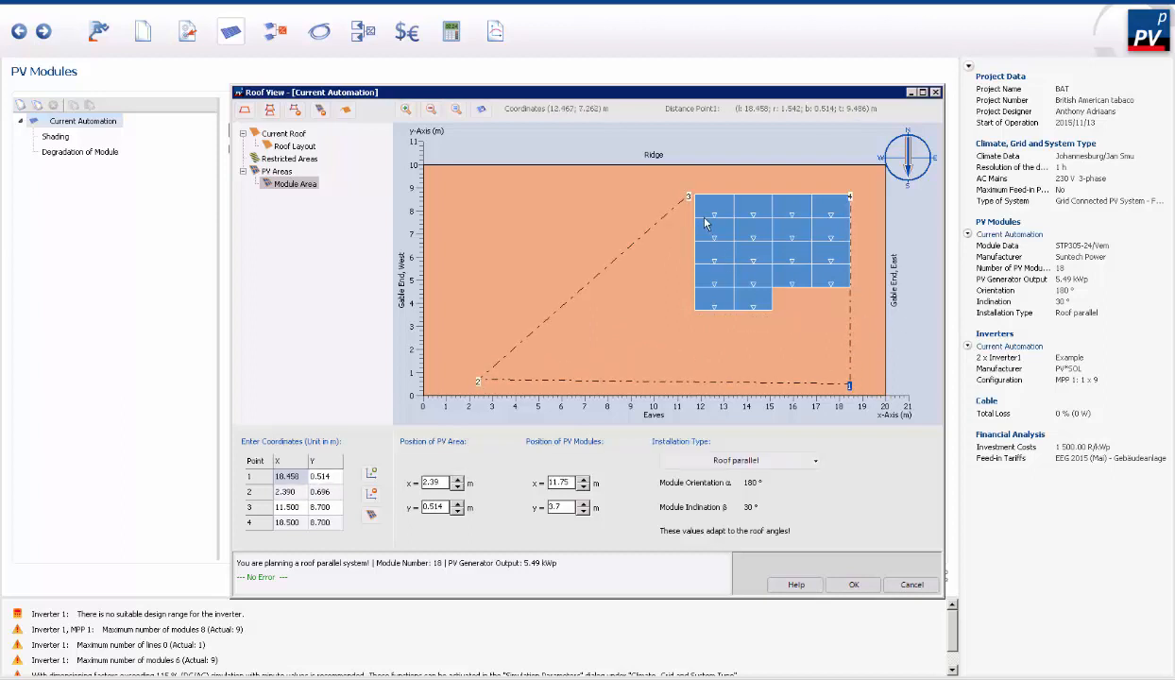
left_click_drag(690, 198, 480, 195)
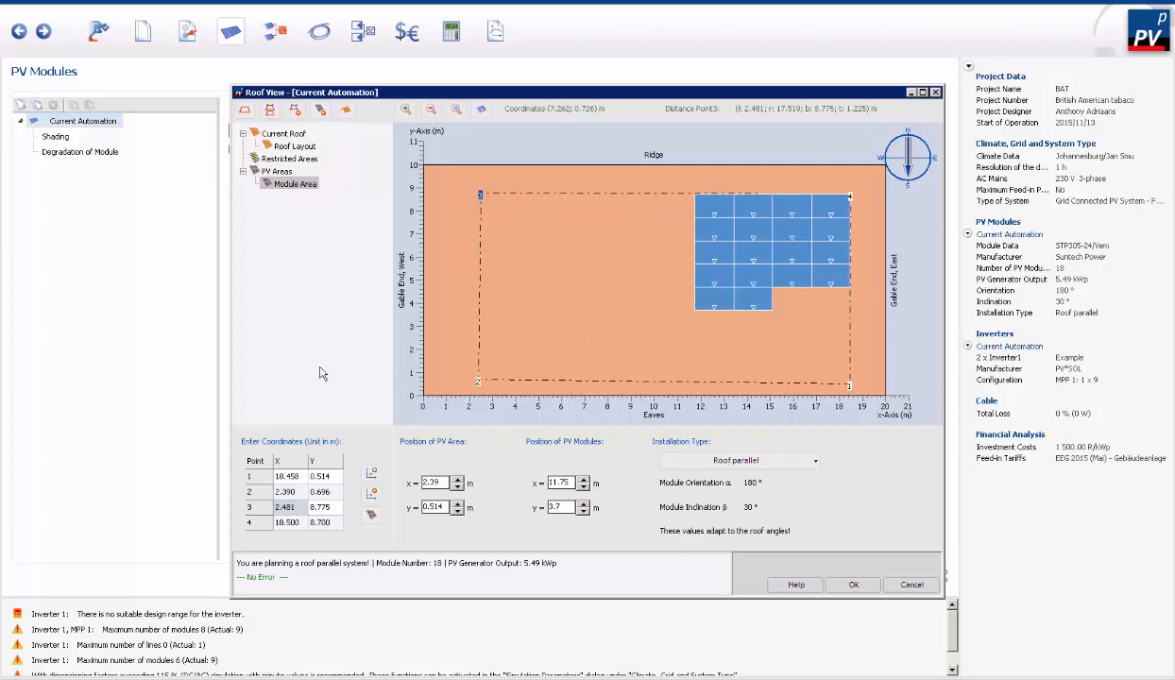
left_click(851, 585)
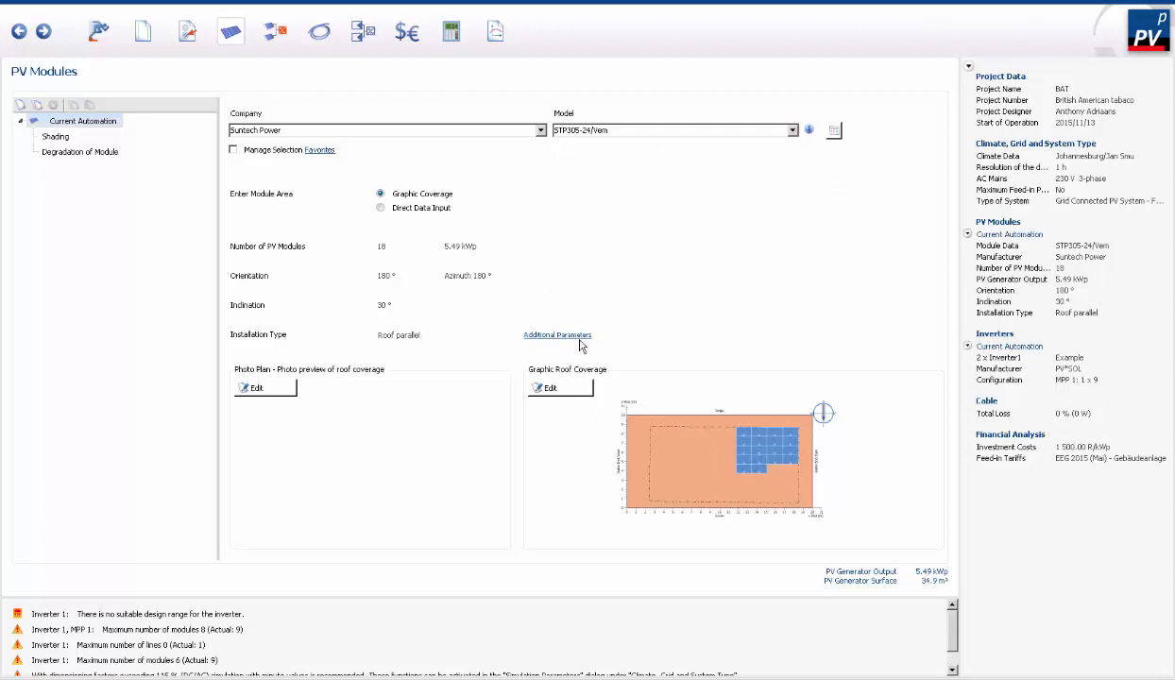
- Reopen the graphic roof coverage, fill the enlarged PV area with modules using Cover Automatically, and apply it
left_click(589, 394)
left_click(711, 308)
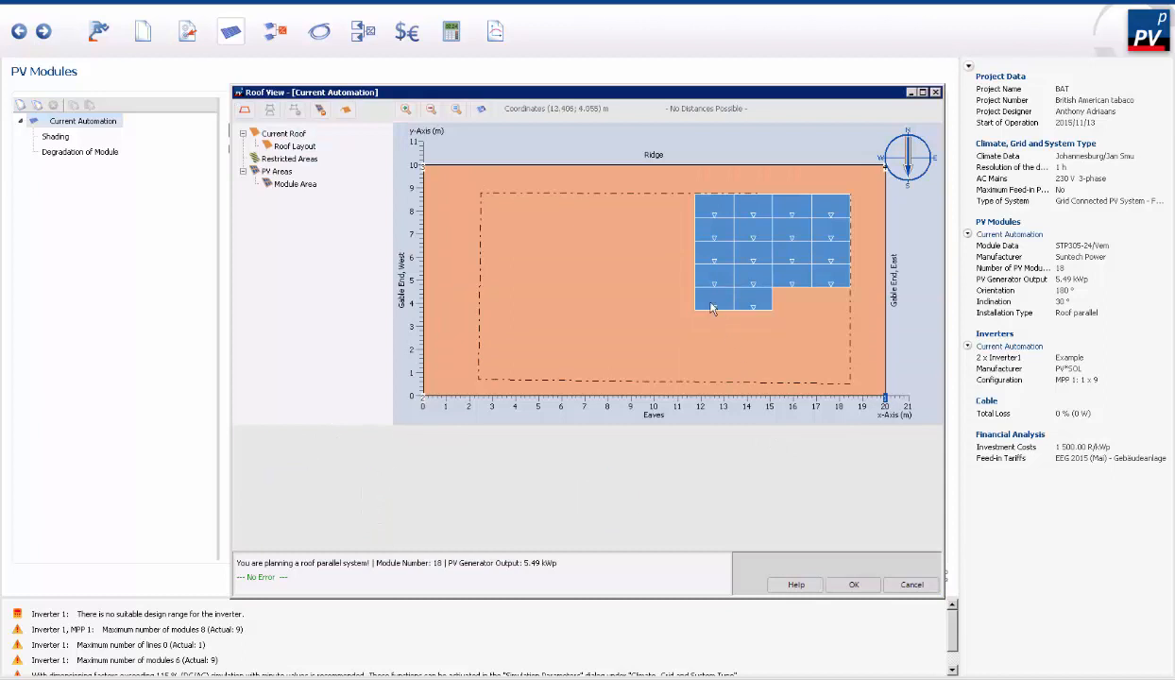
right_click(638, 310)
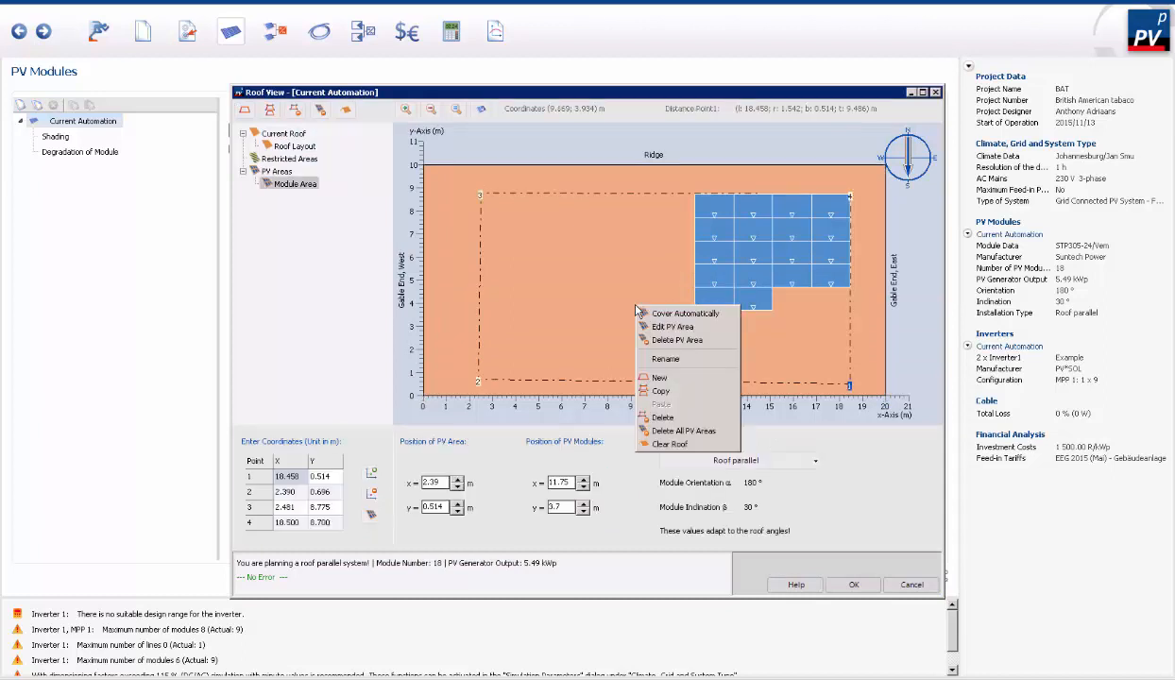
left_click(686, 315)
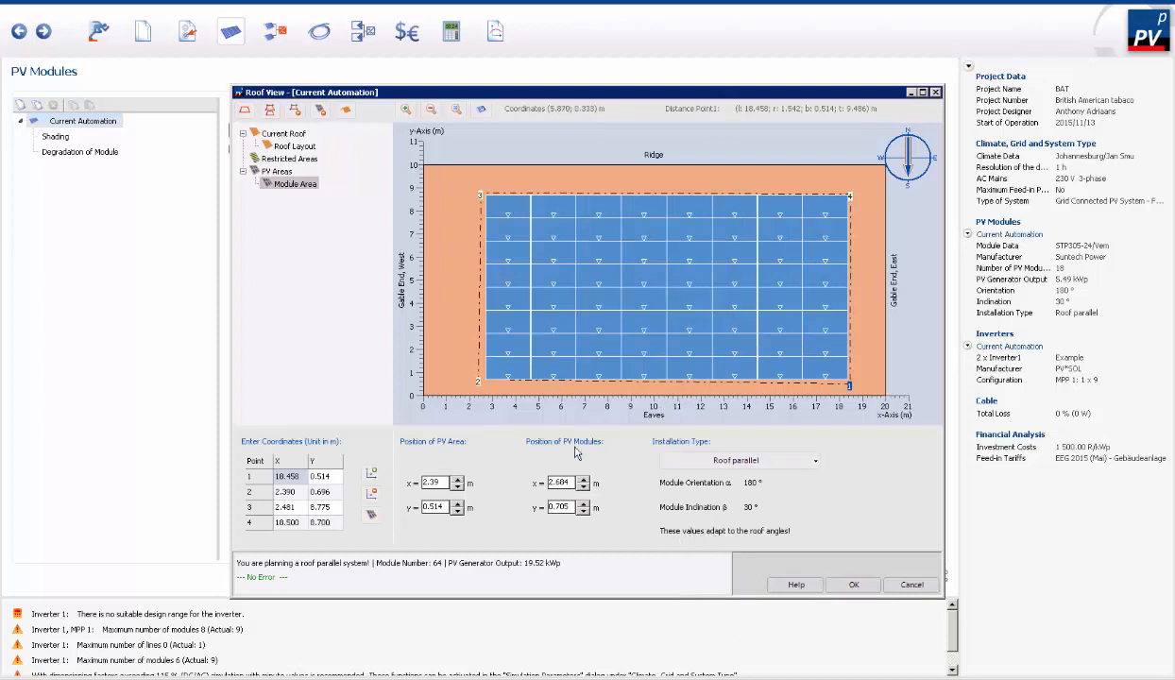
left_click(869, 591)
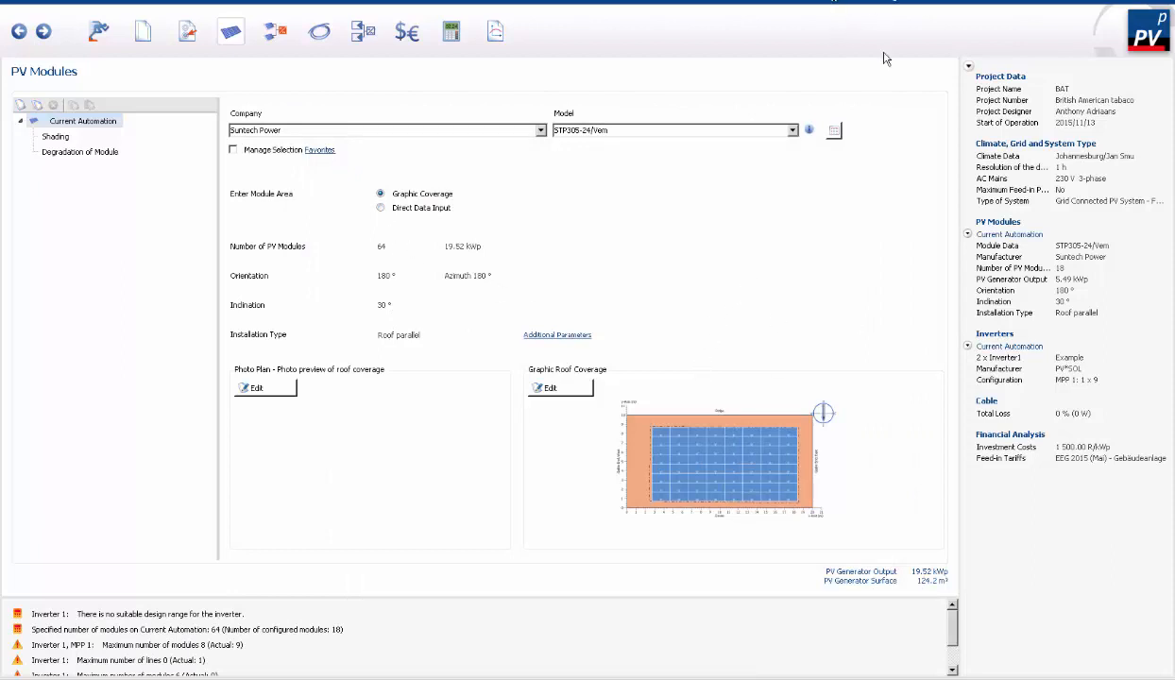
- Switch the module area entry to Direct Data Input and set the orientation to 0°
left_click(378, 206)
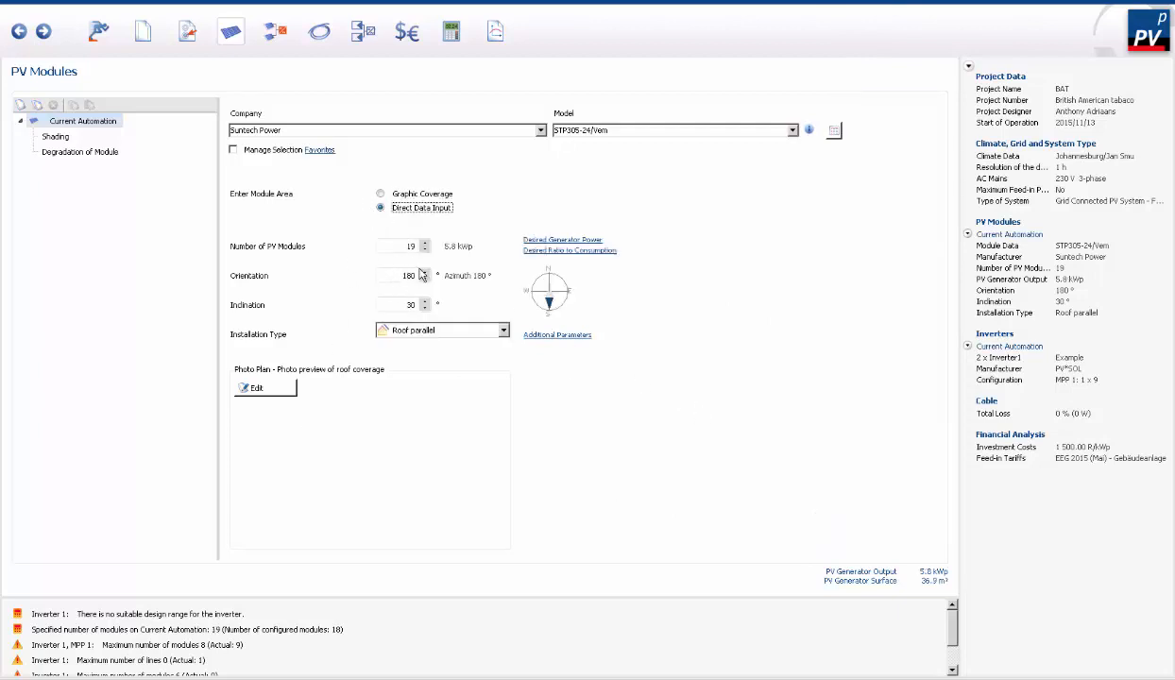
left_click(415, 279)
key("BackSpace")
key("BackSpace")
key("BackSpace")
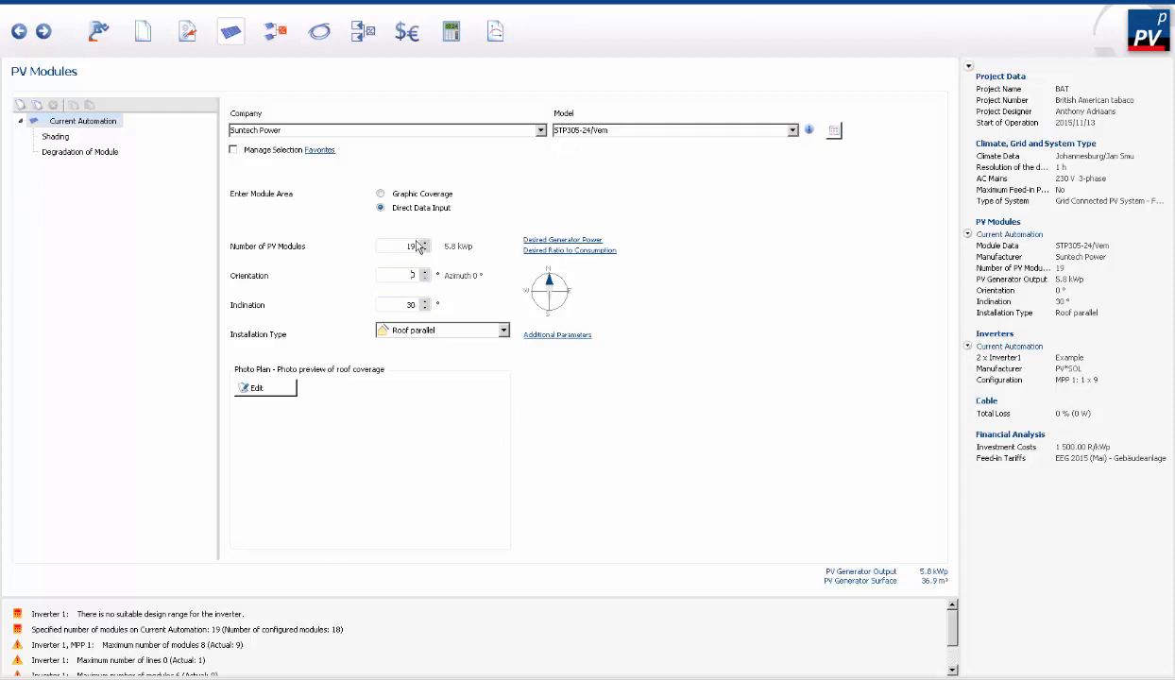
- Return to Graphic Coverage and review the additional simulation parameters for power losses, albedo and soiling without changing them
left_click(382, 196)
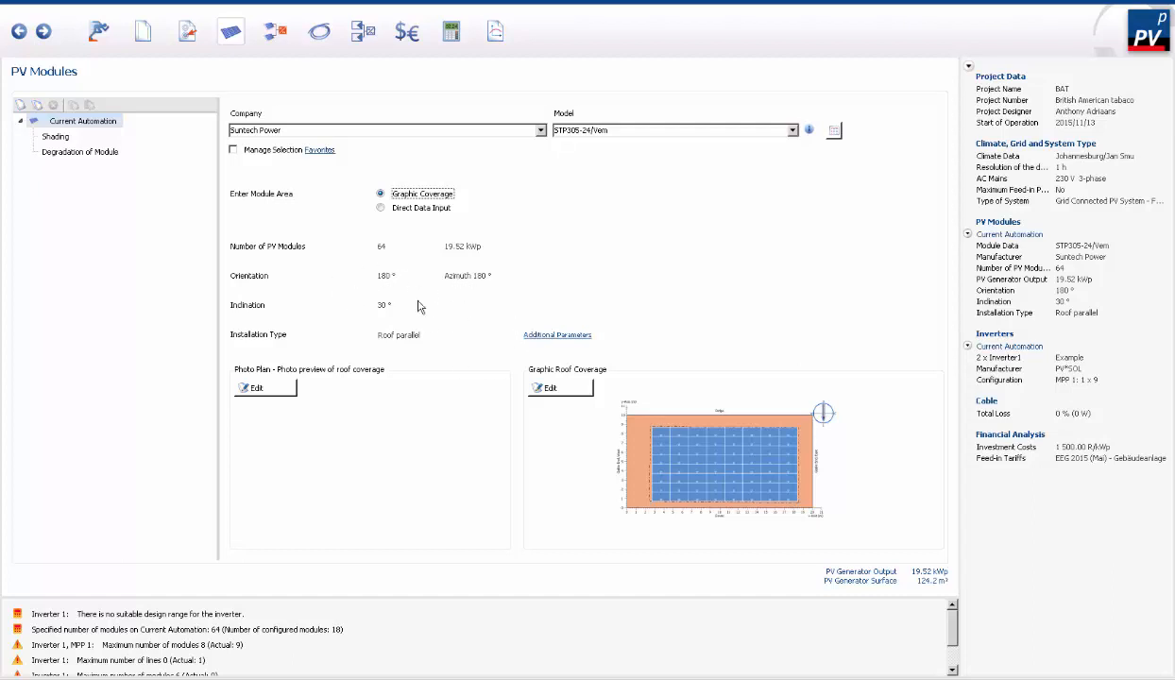
left_click(588, 335)
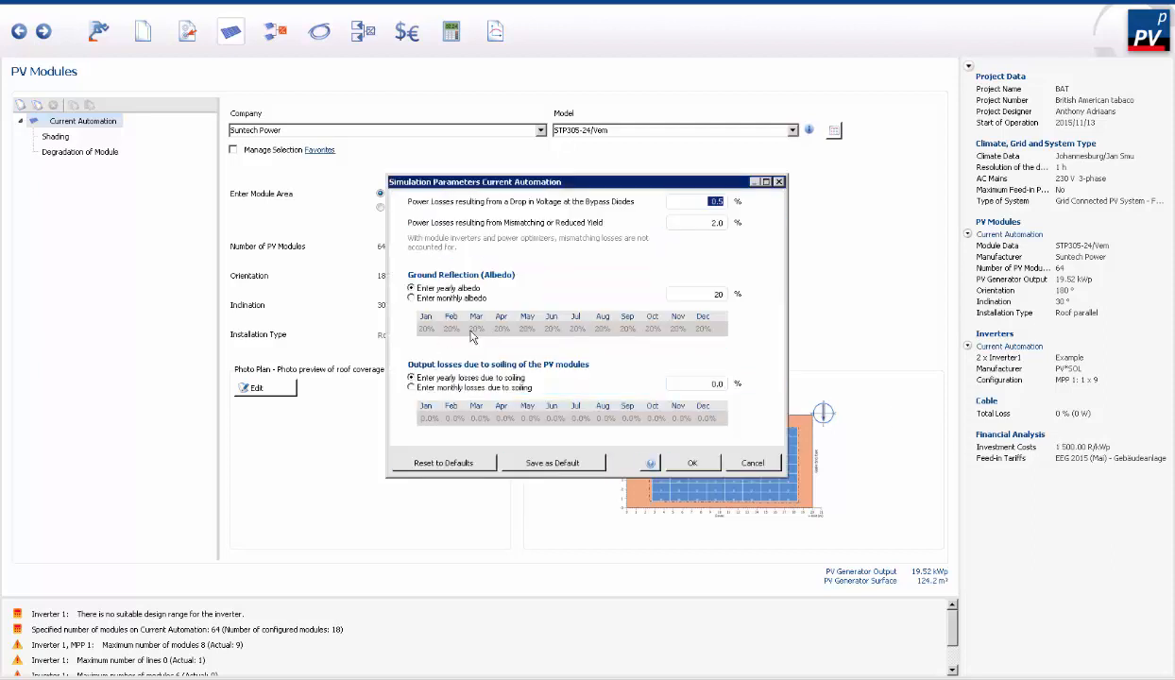
left_click(746, 462)
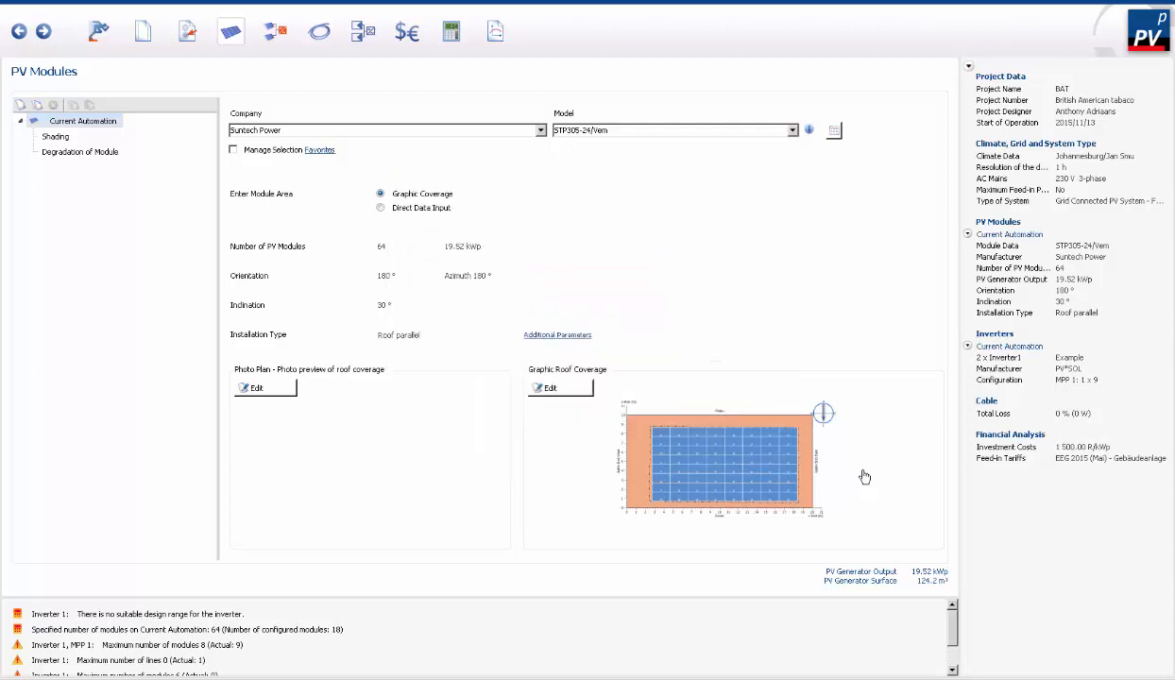
- Try to change the roof's orientation through the compass in the roof view, and leave the view without applying anything
left_click(822, 421)
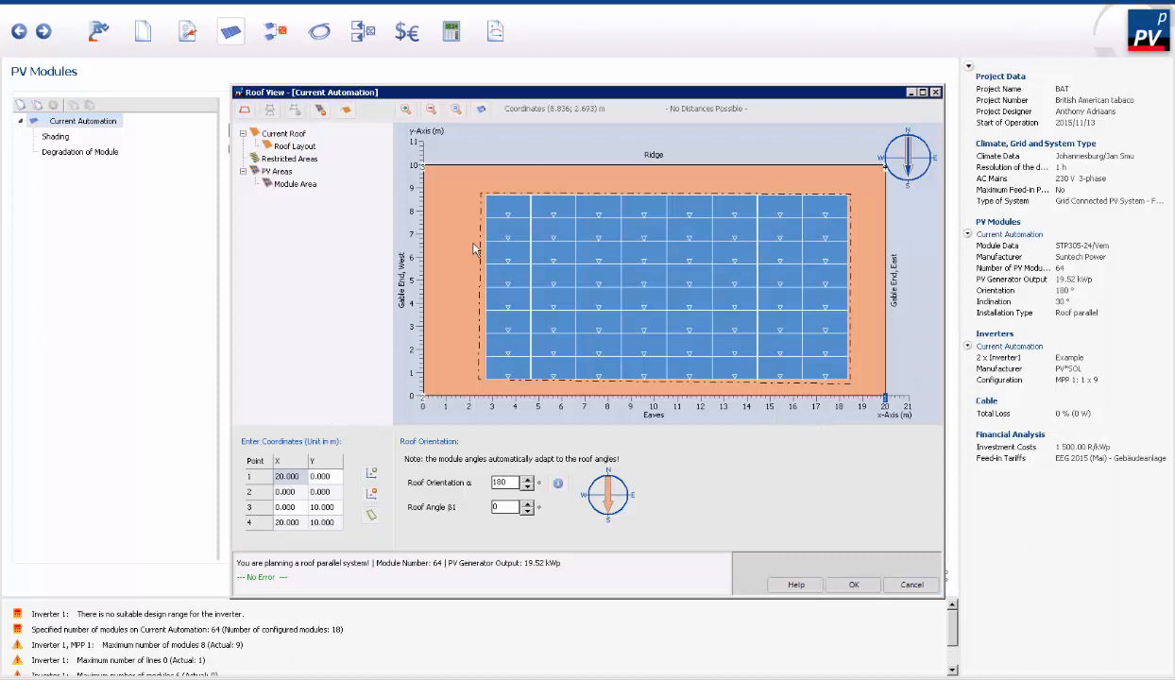
left_click(908, 171)
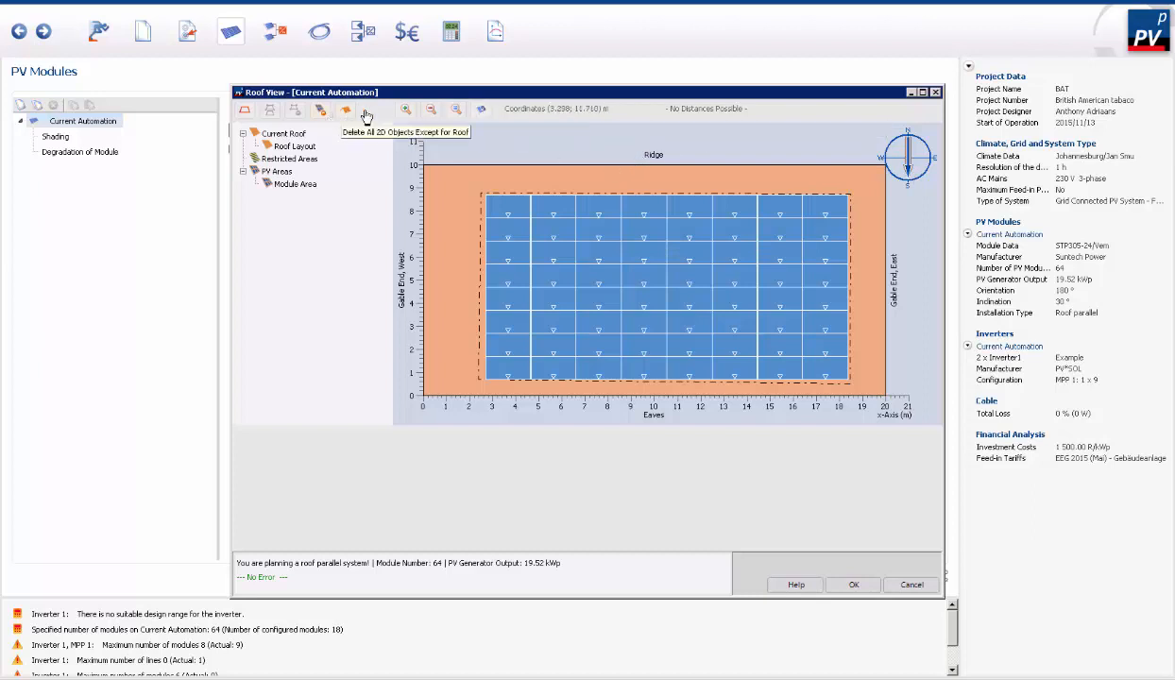
left_click(892, 159)
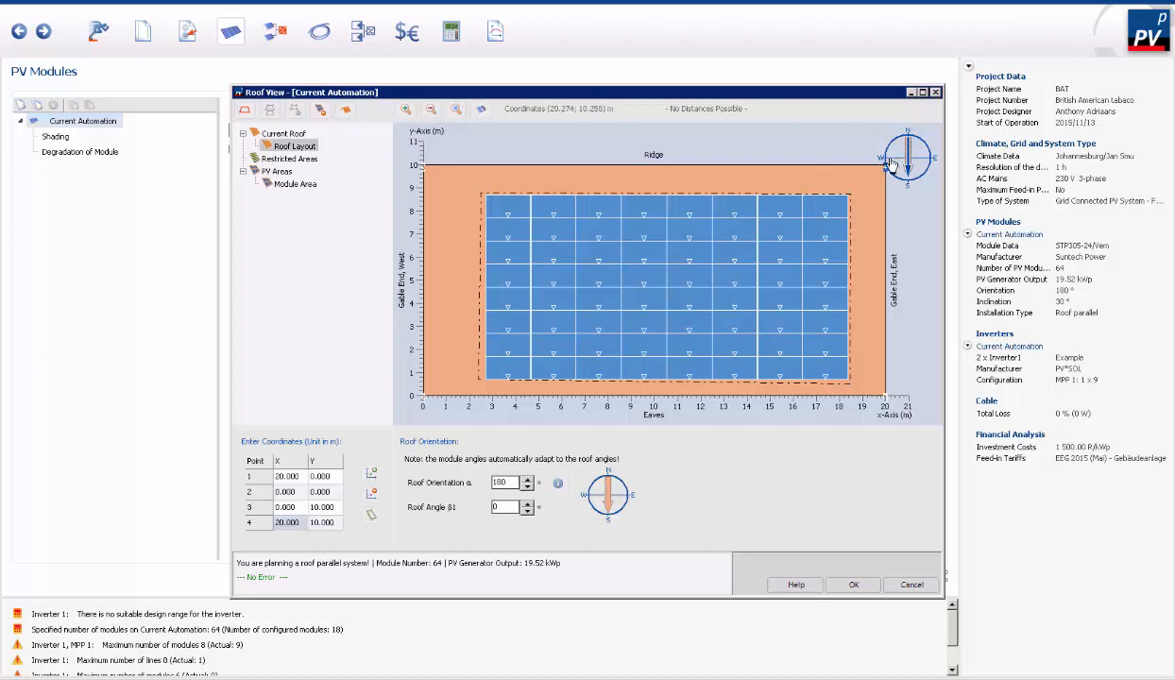
left_click(911, 171)
right_click(909, 153)
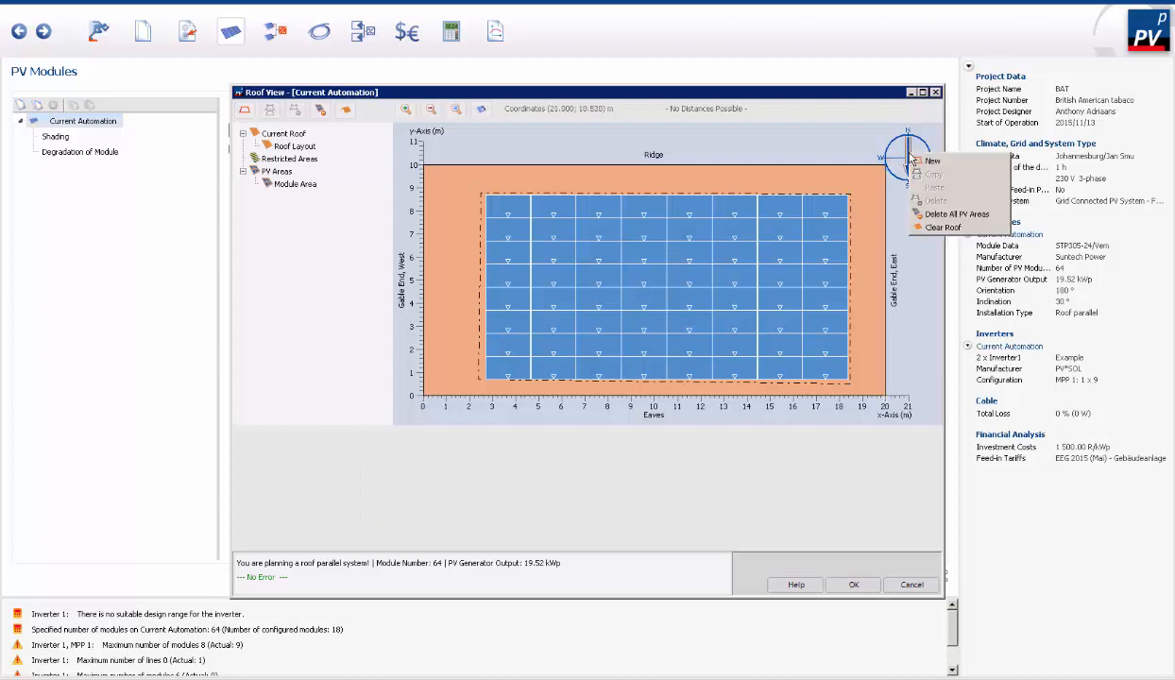
left_click(924, 298)
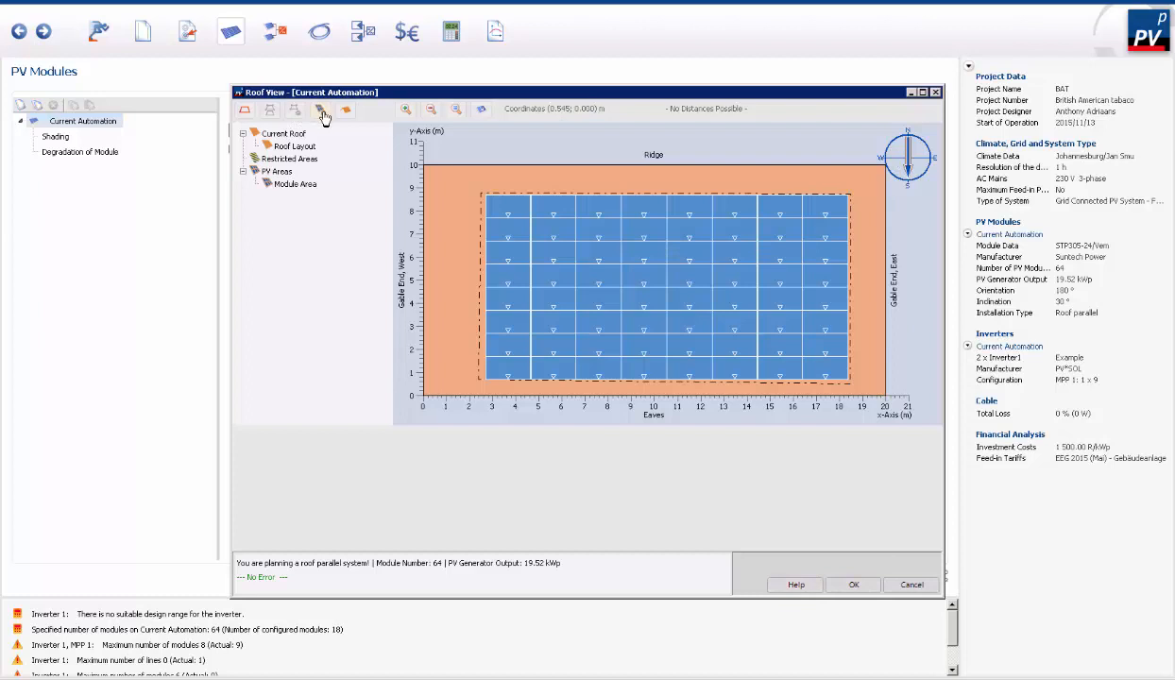
left_click(909, 585)
- Switch to Direct Data Input, set the number of PV modules to 60, and keep Roof parallel as the installation type
left_click(380, 208)
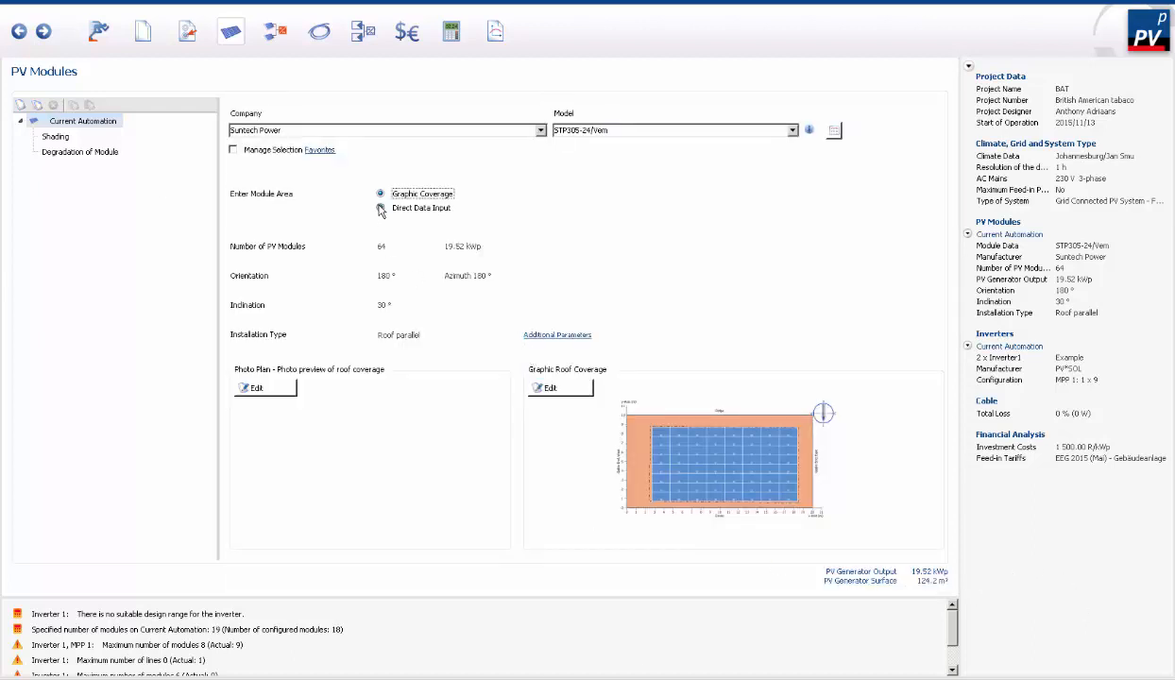
double_click(414, 246)
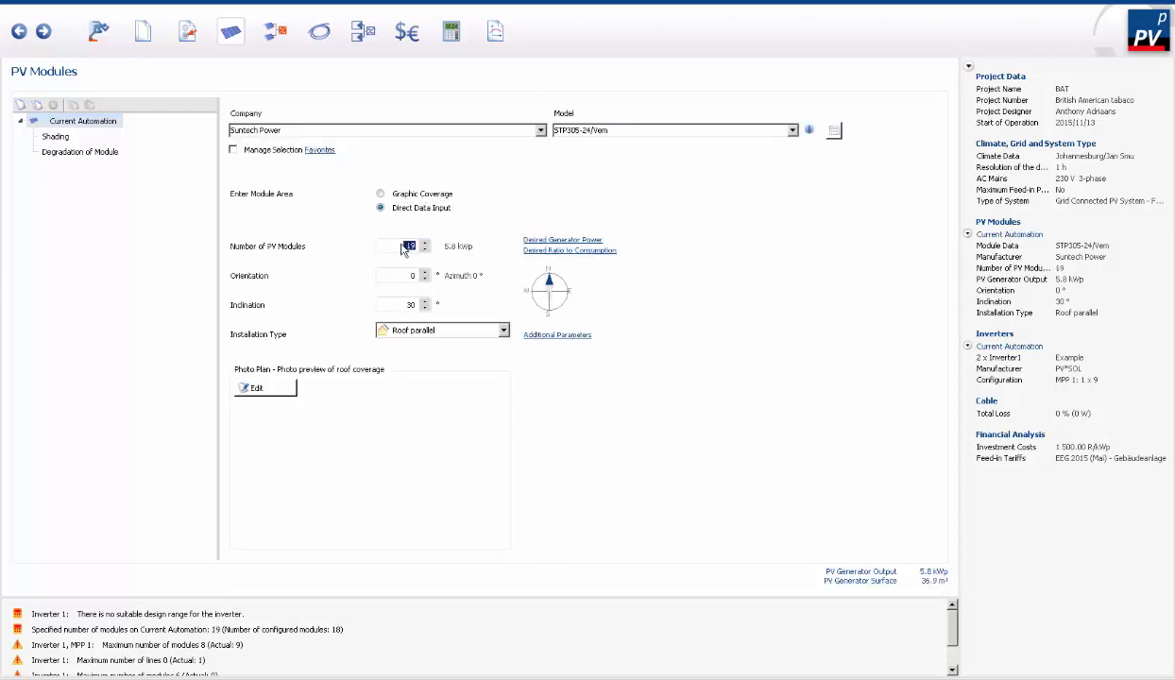
type("60")
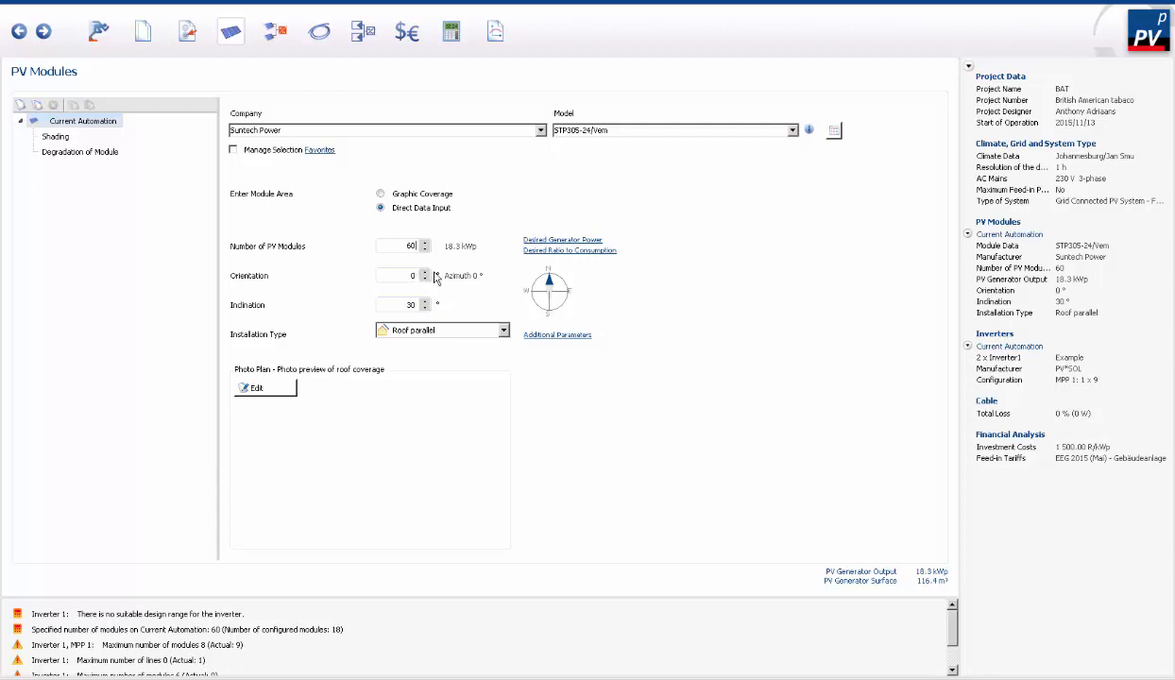
left_click(503, 330)
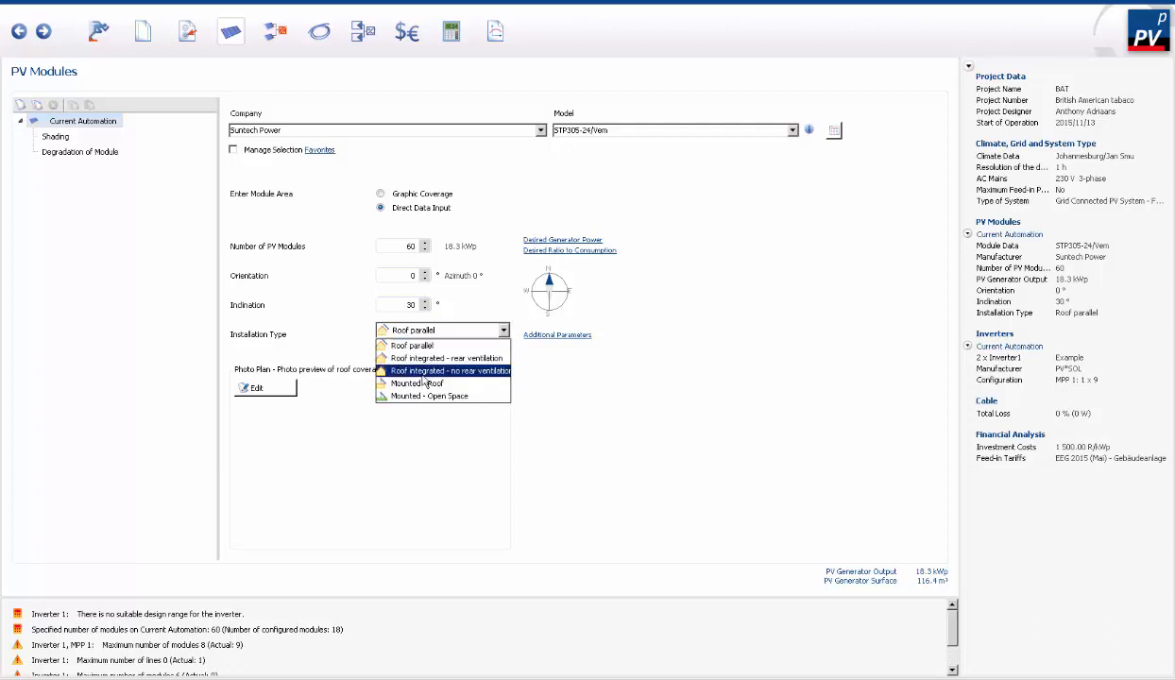
left_click(545, 402)
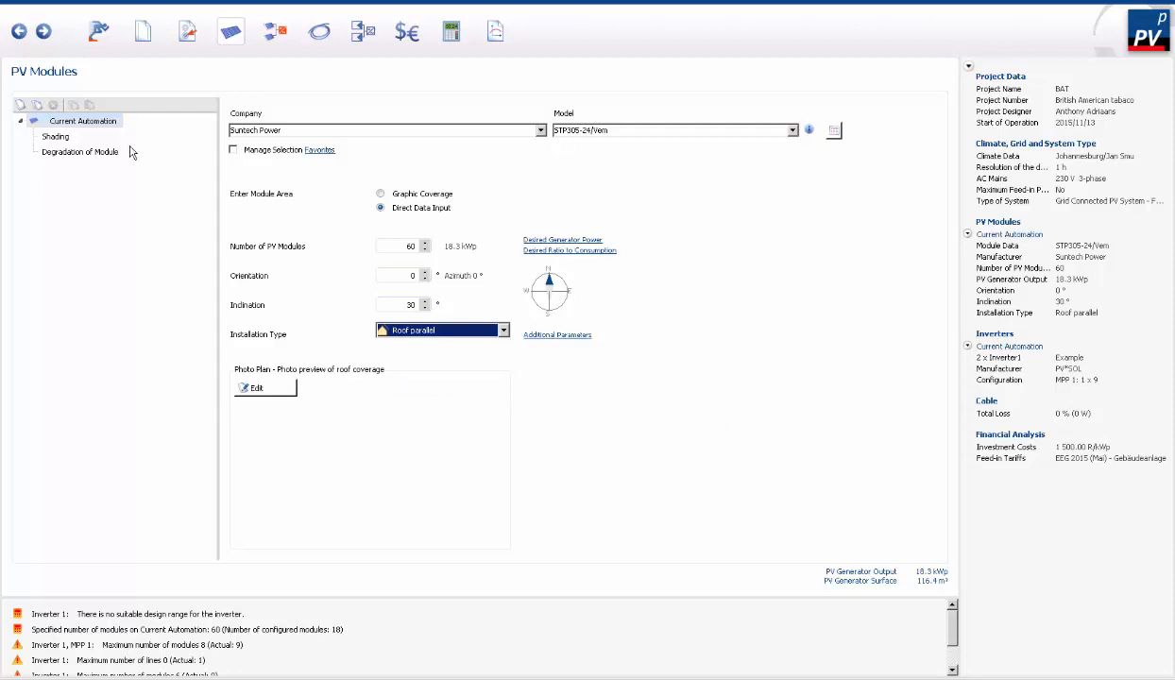
- Check the area's shading entry and set its linear module degradation to 80 % remaining power after 20 years
left_click(56, 138)
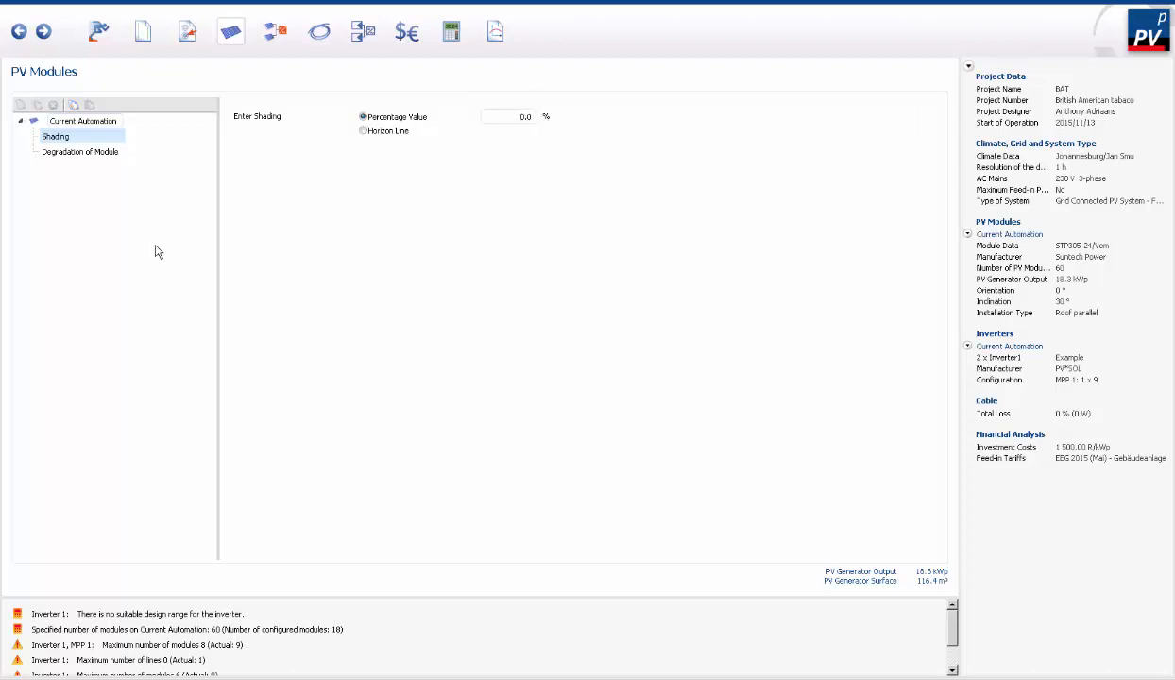
left_click(111, 153)
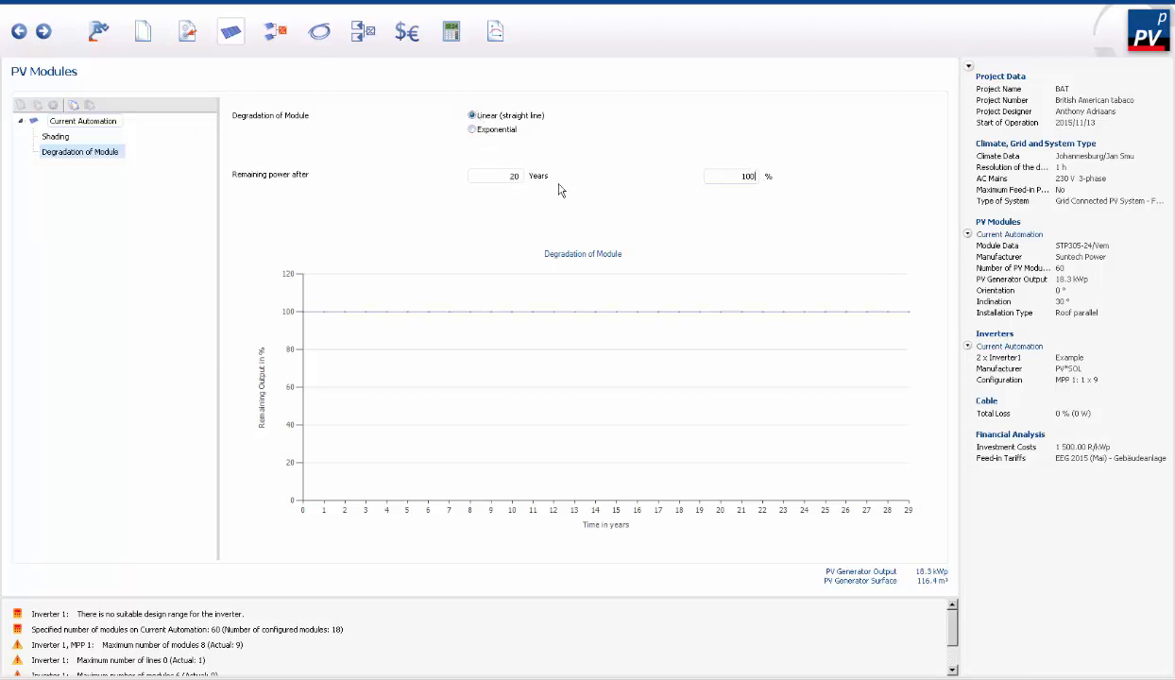
key("BackSpace")
key("BackSpace")
key("BackSpace")
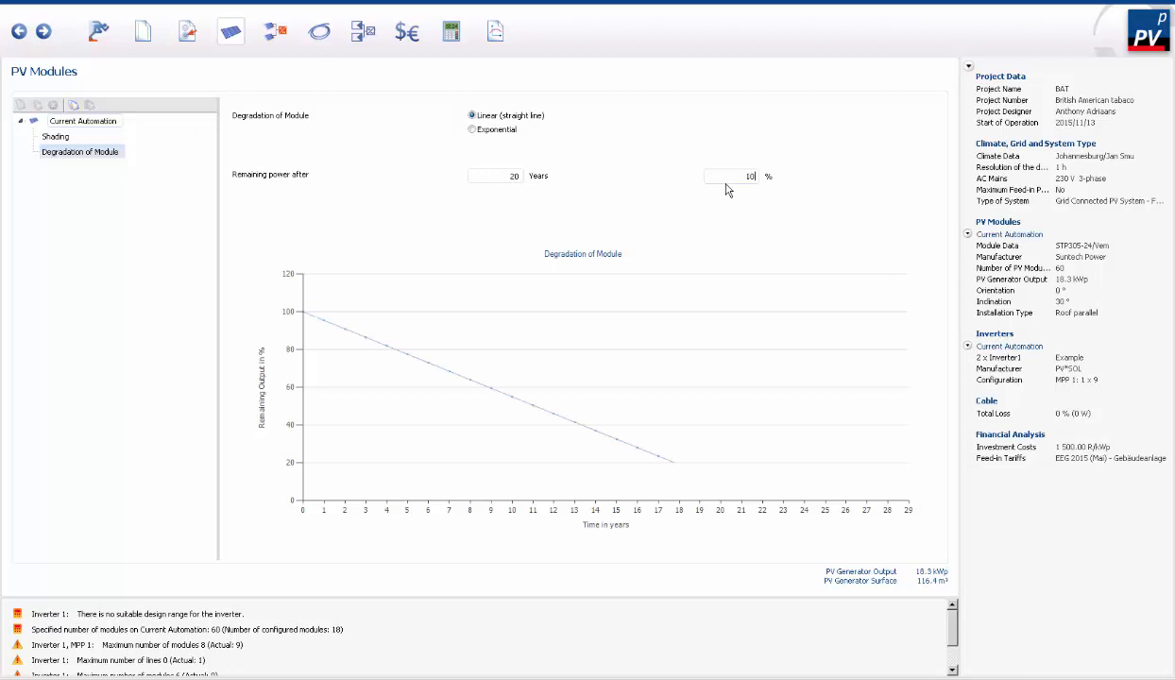
type("80")
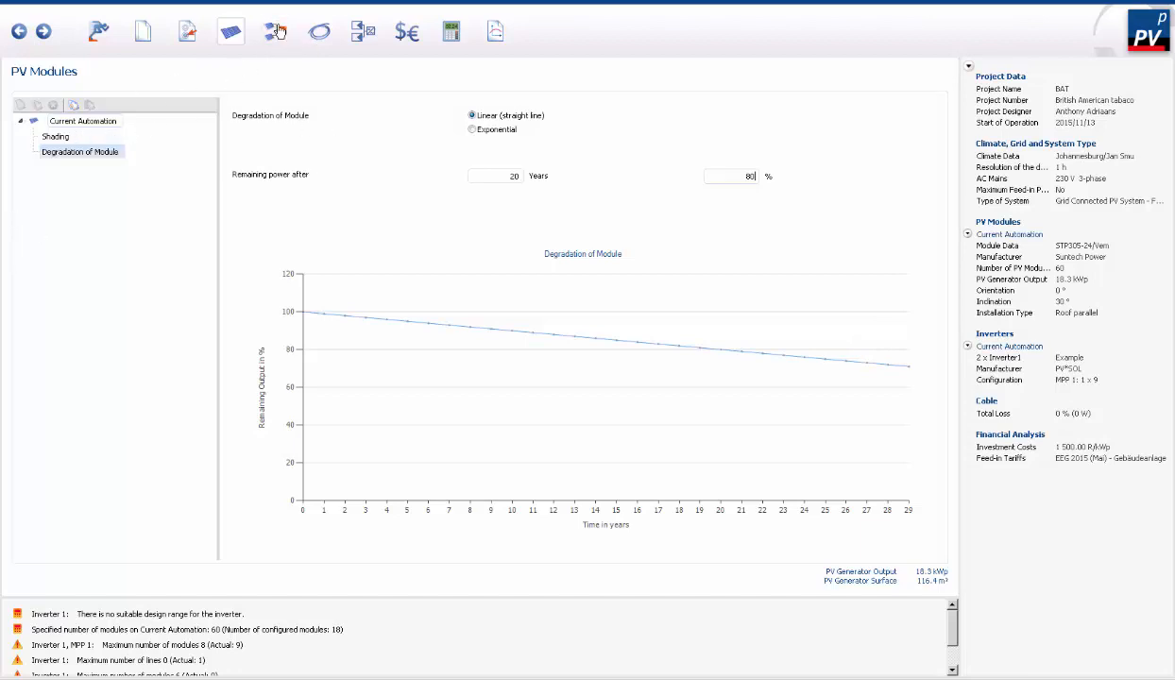
- Duplicate the Current Automation module area and rename the copy as Current Automation 2
left_click(73, 119)
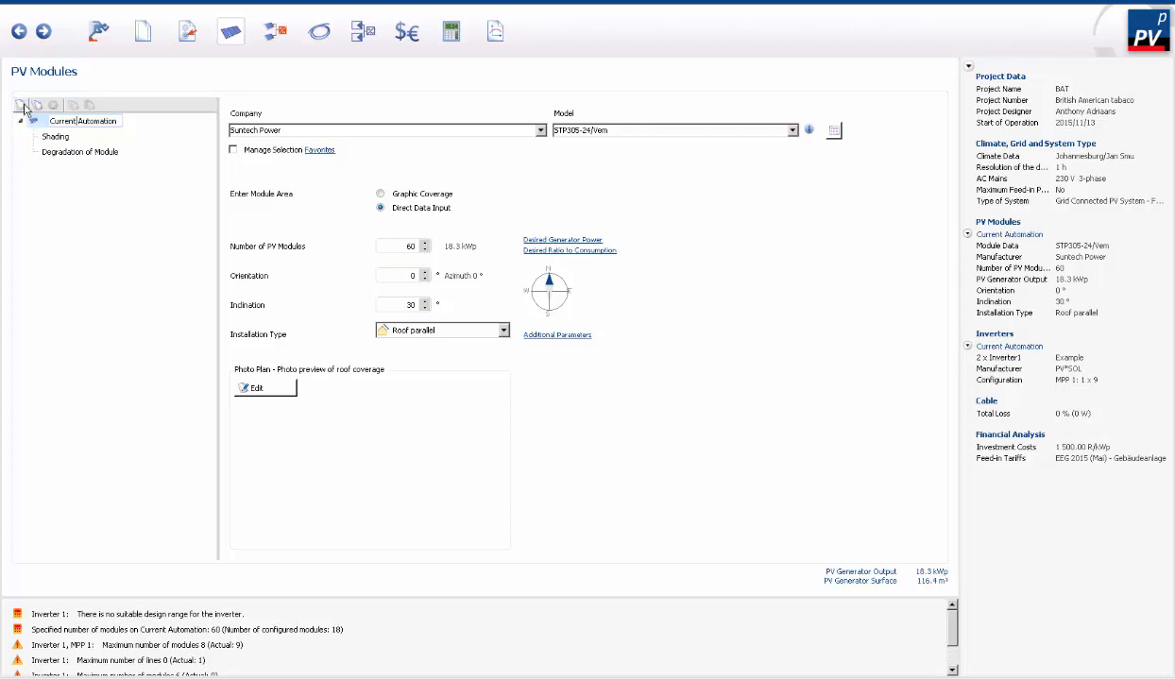
left_click(36, 105)
left_click_drag(101, 168, 132, 164)
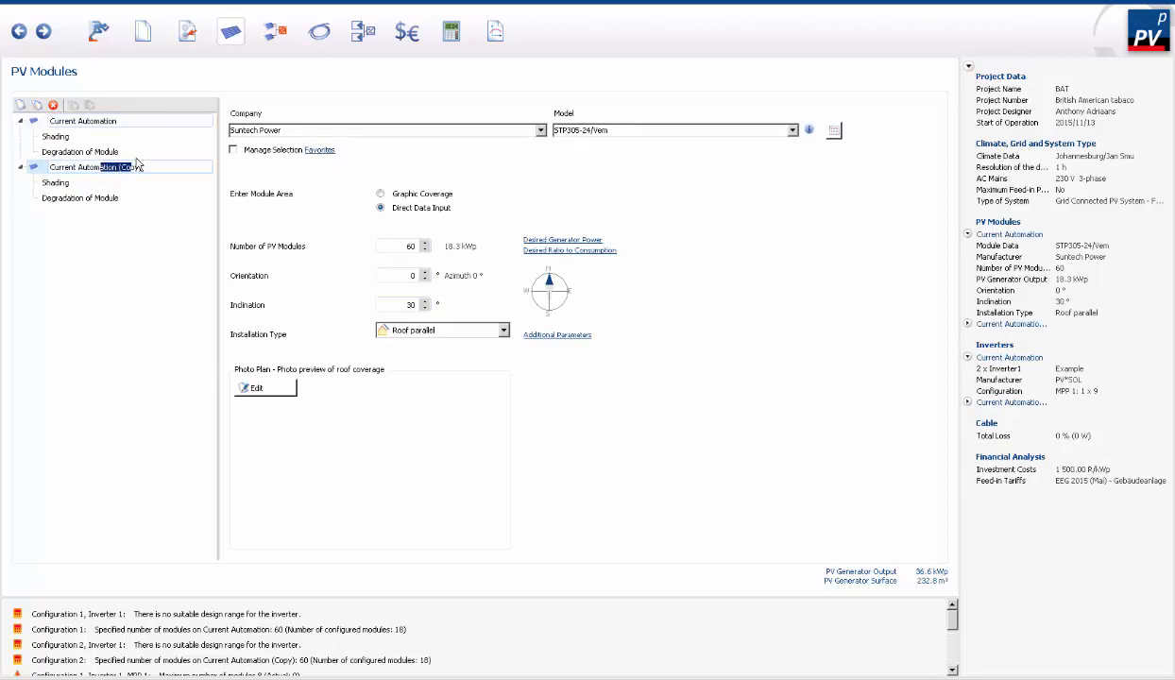
left_click_drag(149, 166, 120, 166)
key("BackSpace")
- In the inverter configuration of Current Automation, choose SMA Solar Technology AG as manufacturer and Sunny Tripower 17000TL-10 as model
left_click(275, 31)
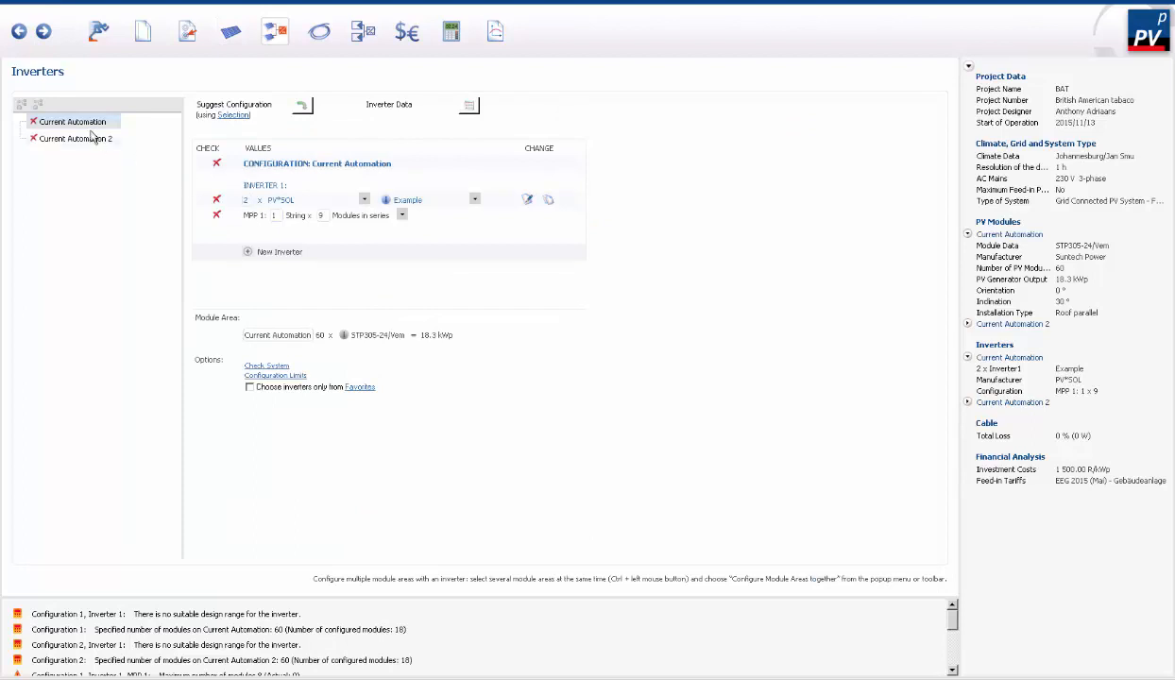
left_click(364, 200)
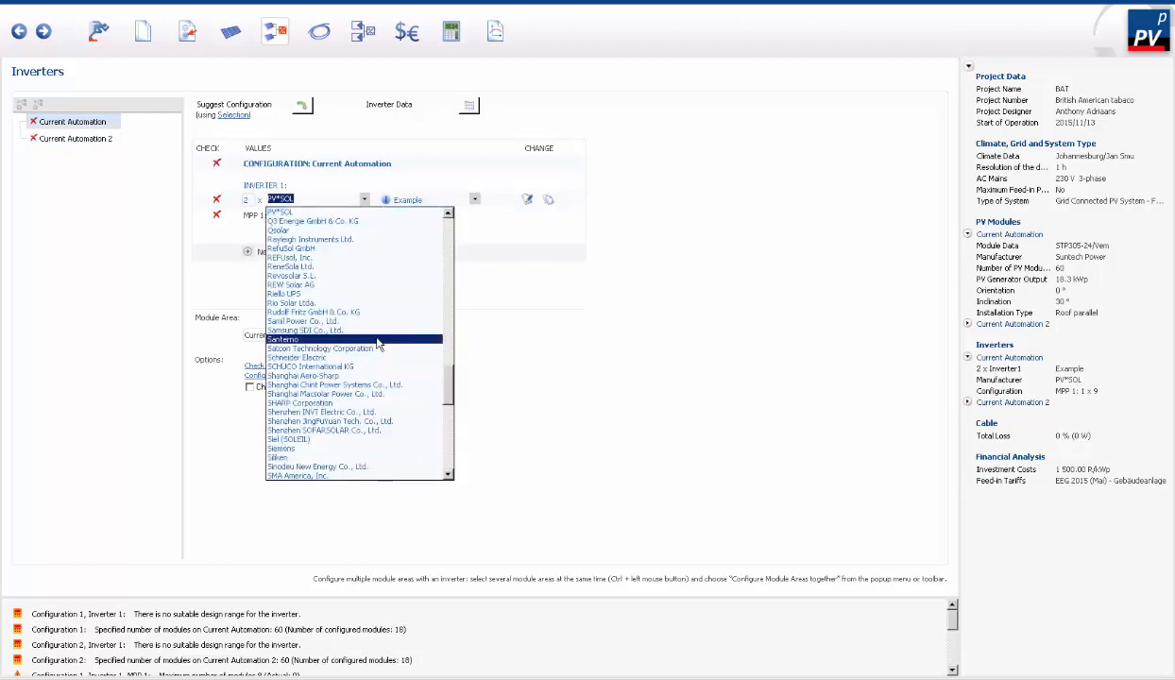
type("sma")
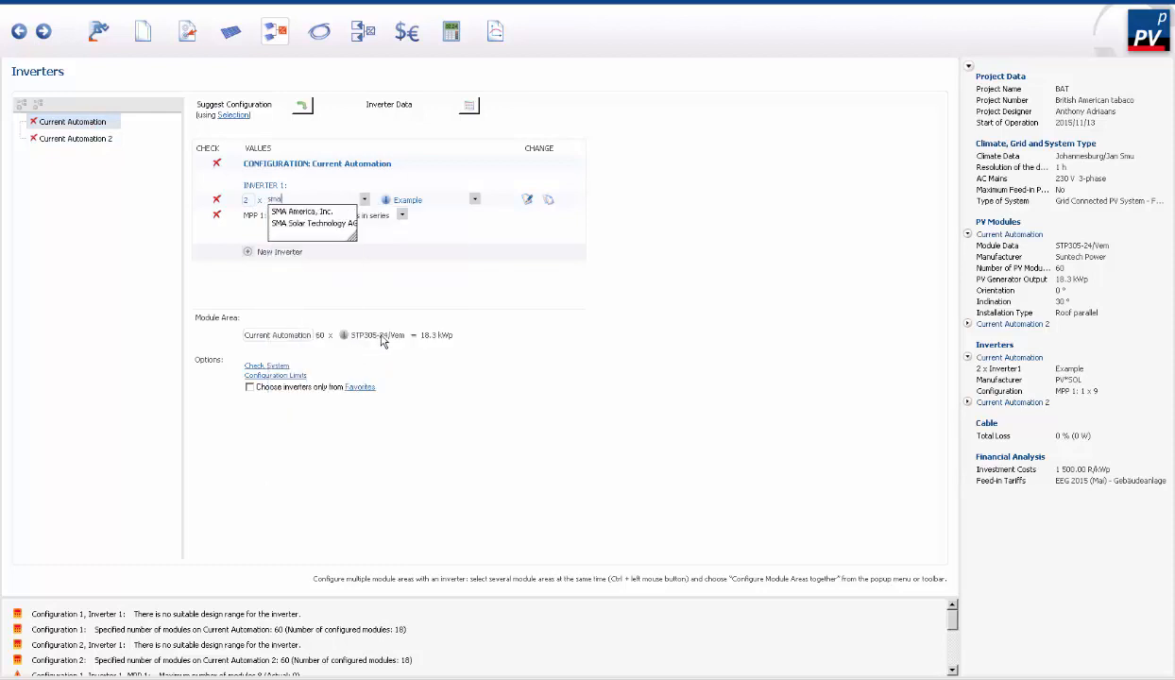
left_click(328, 228)
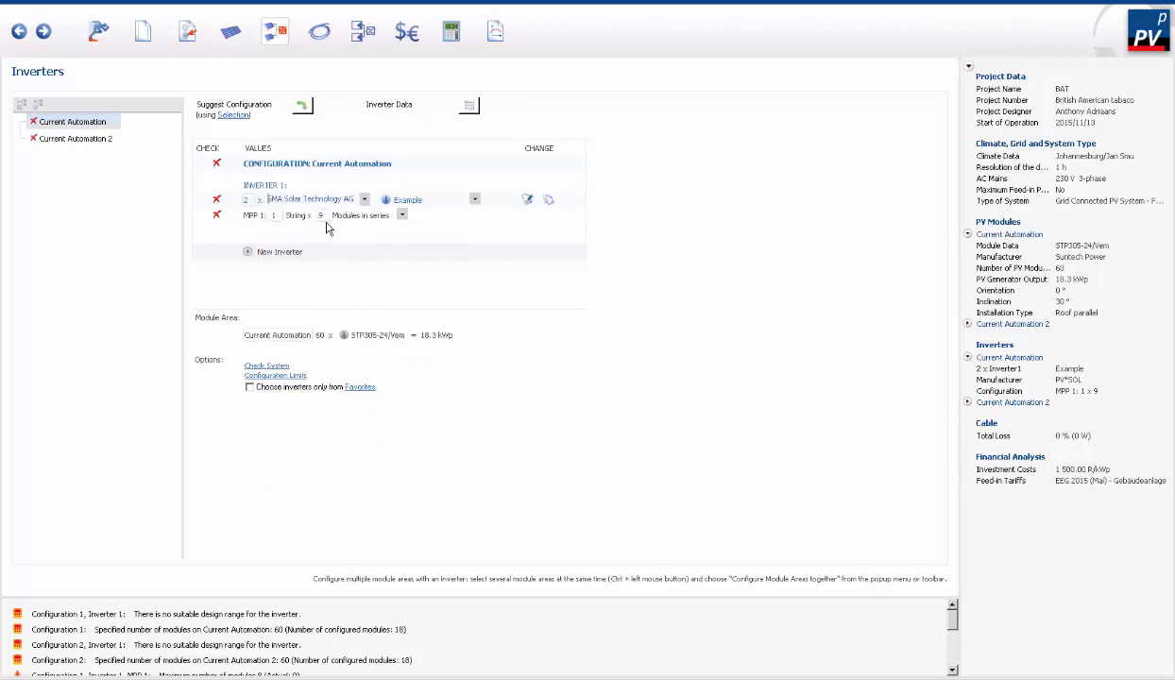
left_click(489, 200)
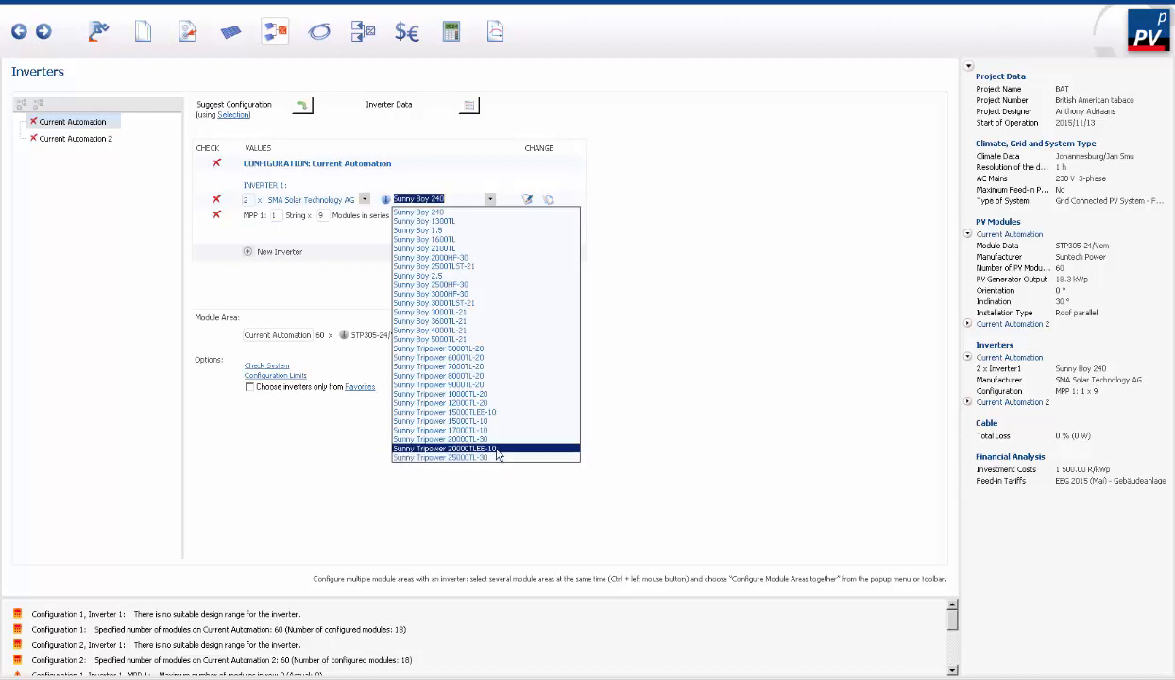
left_click(474, 431)
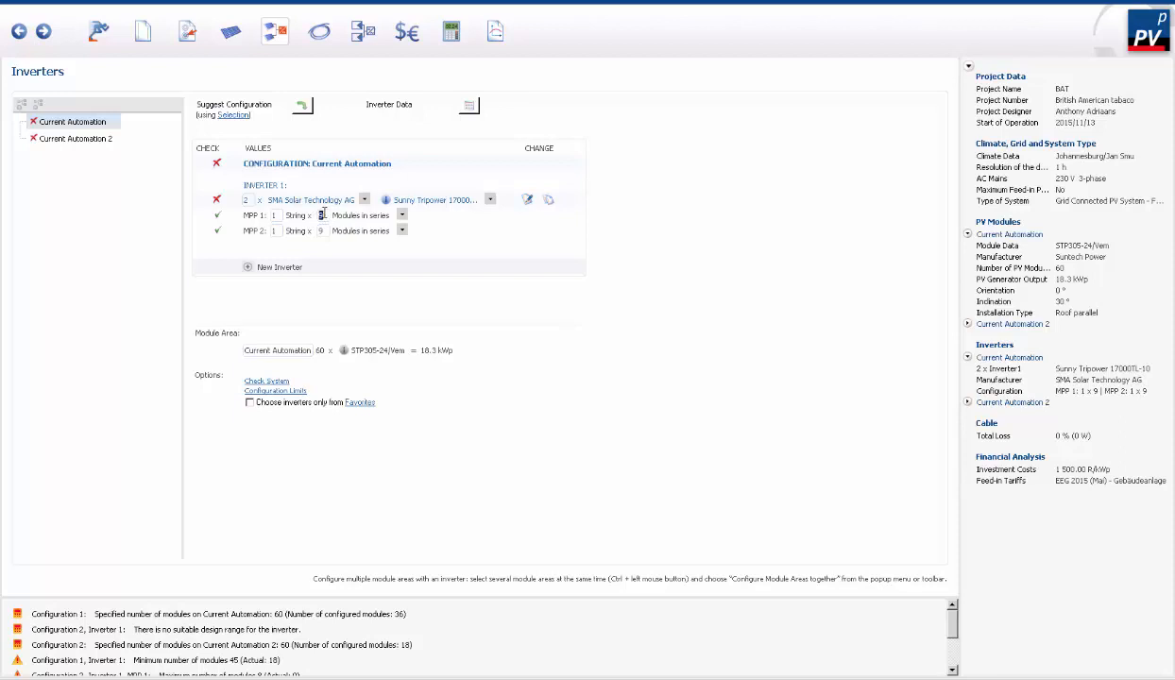
- Configure Current Automation with one inverter, giving MPP 1 two strings of 20 modules and MPP 2 one string of 20 modules
left_click(246, 200)
left_click(321, 215)
left_click(275, 215)
type("20")
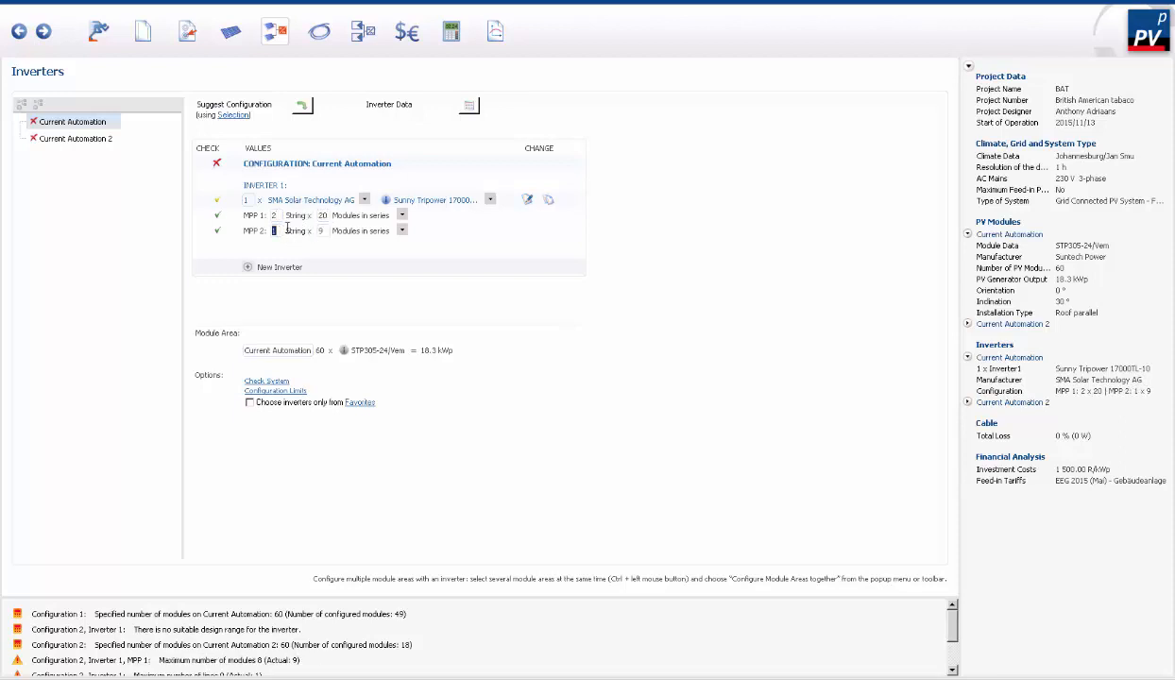
left_click(318, 233)
type("20")
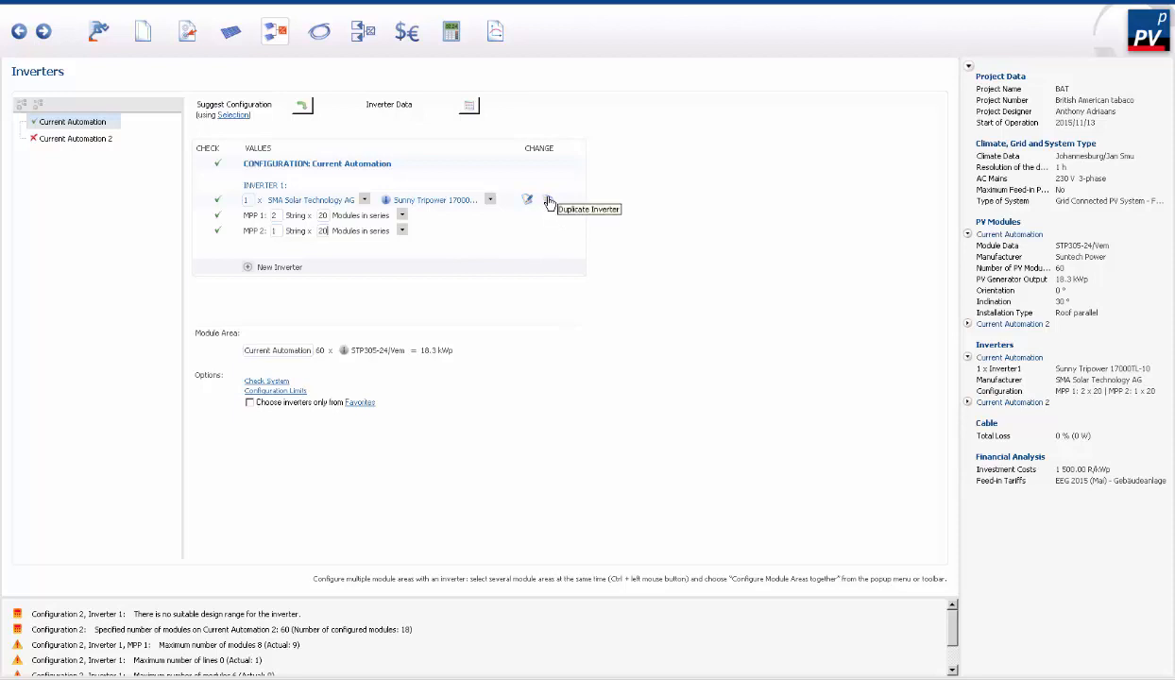
- For Current Automation 2, configure one Fronius International inverter of model FRONIUS Symo 15.0-3-M
left_click(77, 139)
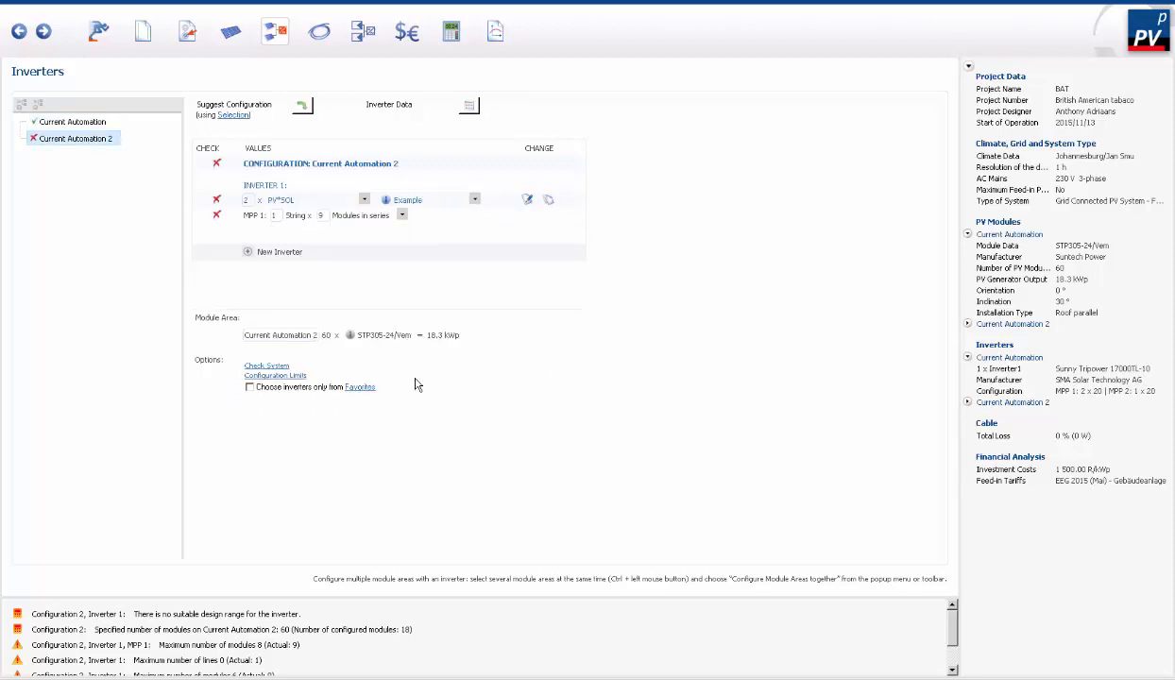
double_click(246, 200)
left_click(363, 199)
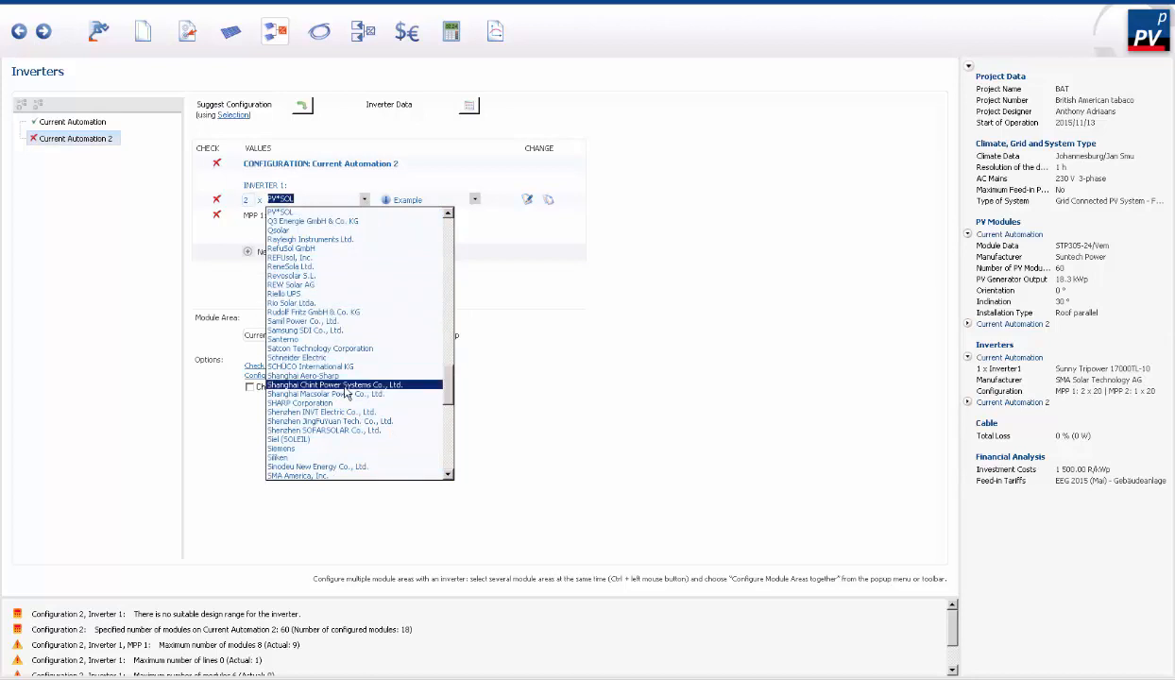
type("fron")
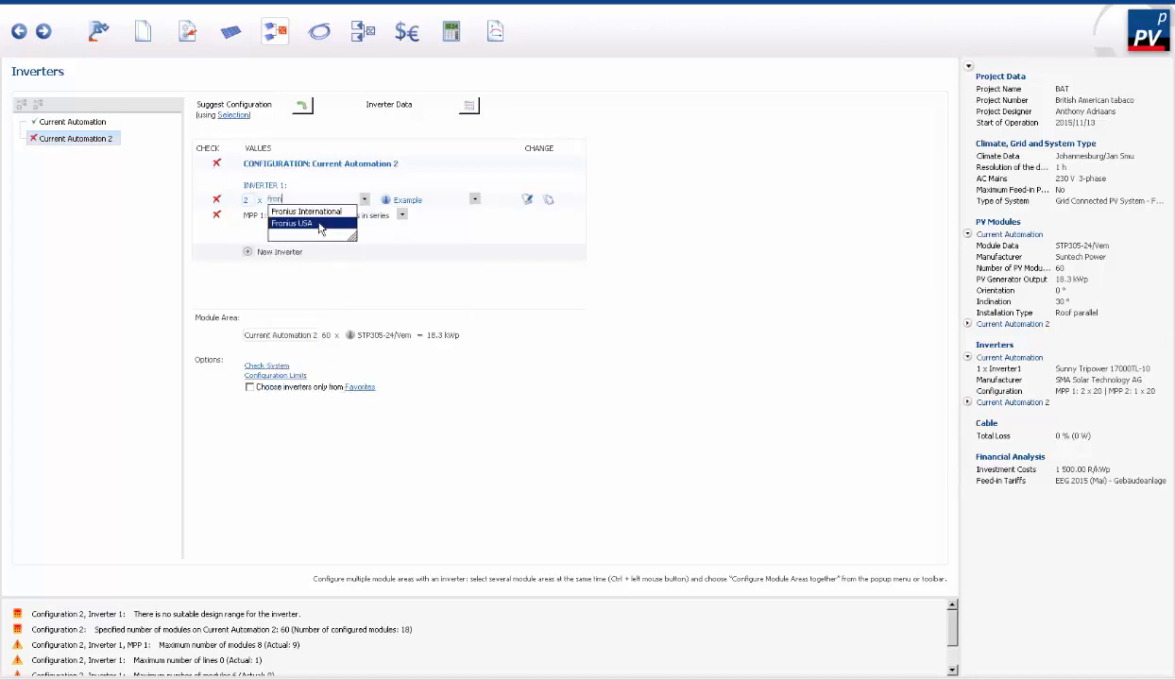
left_click(311, 212)
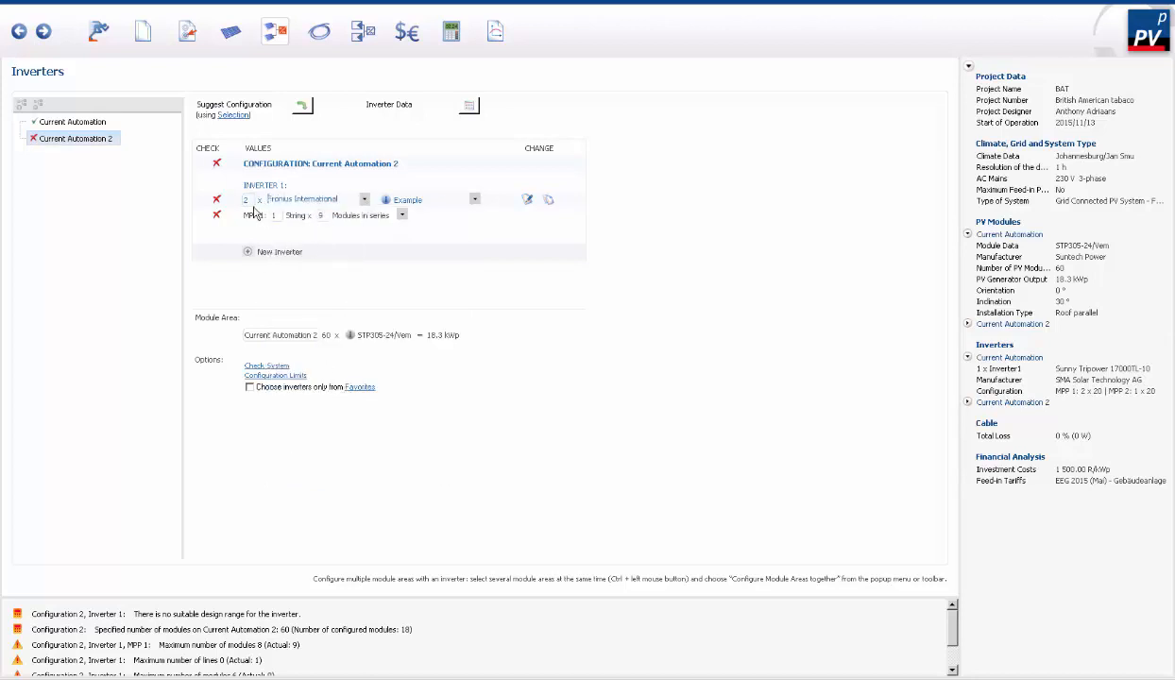
type("1")
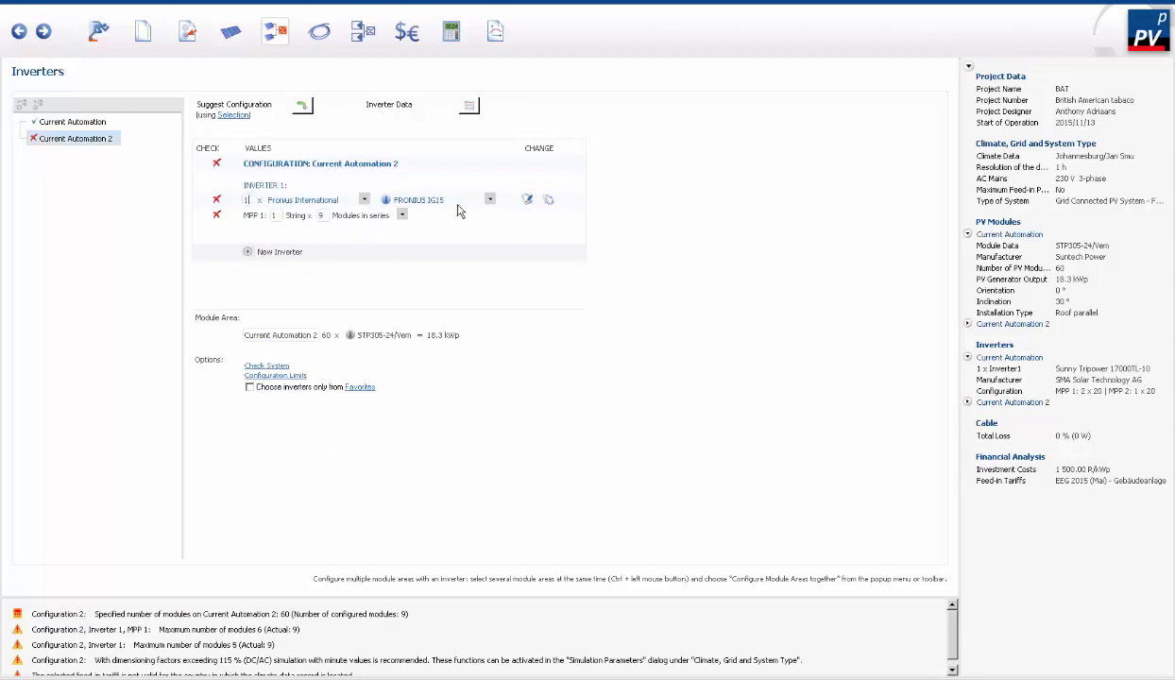
left_click(489, 201)
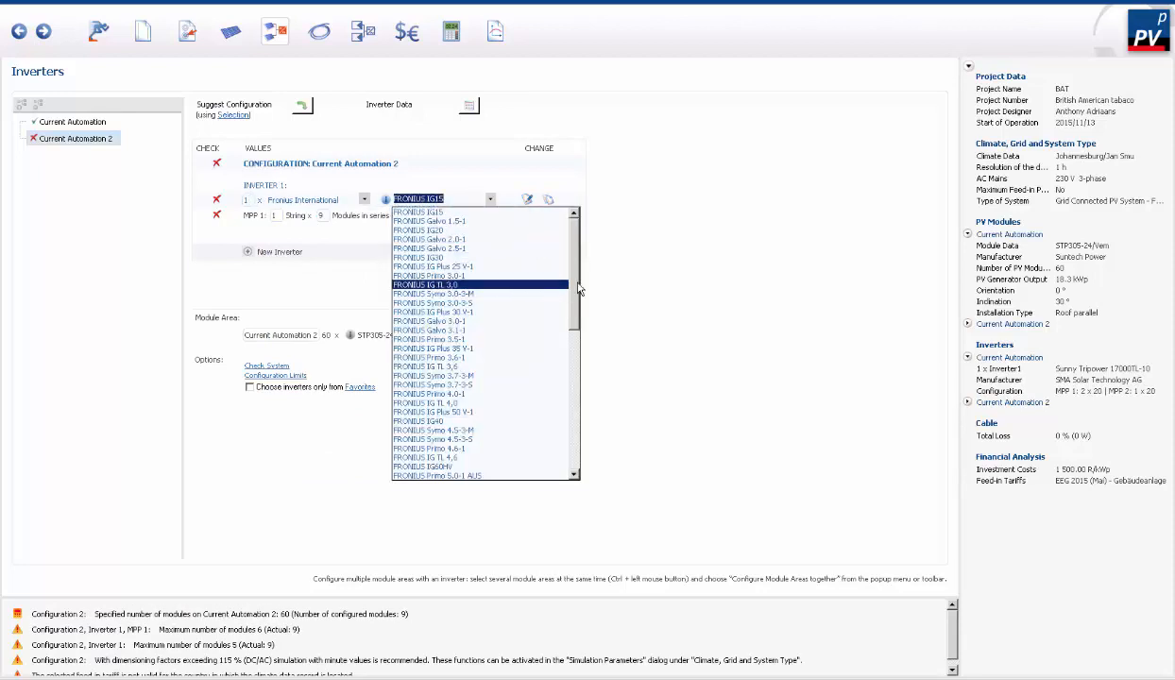
left_click_drag(580, 292, 583, 442)
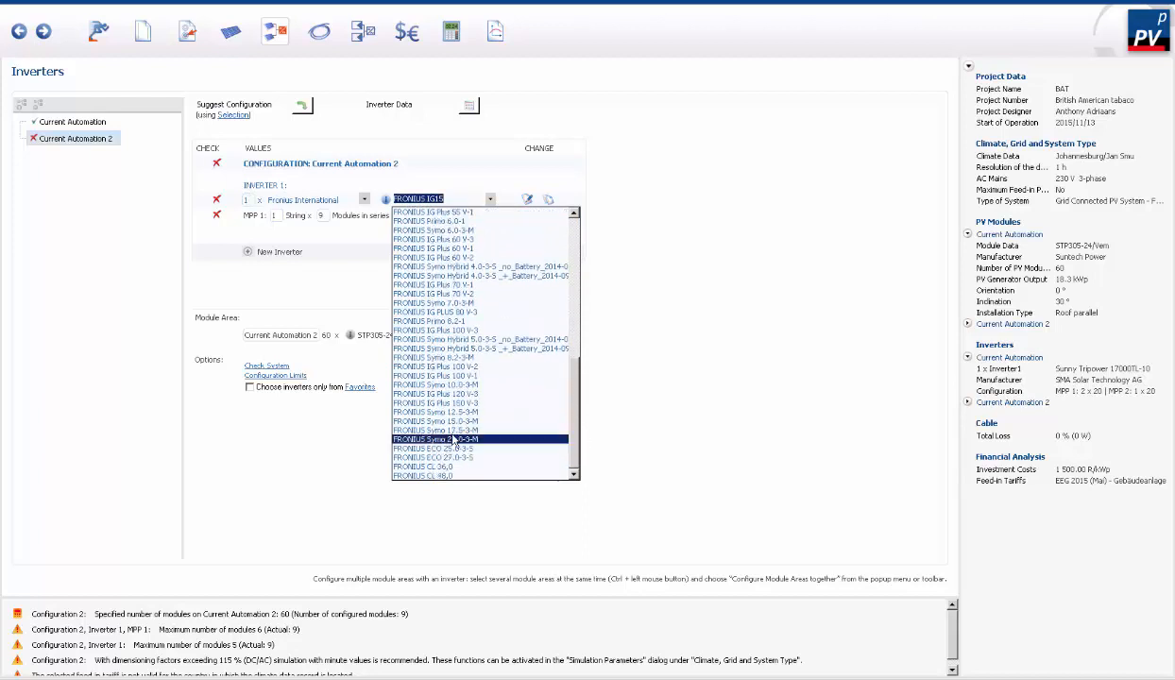
left_click(434, 420)
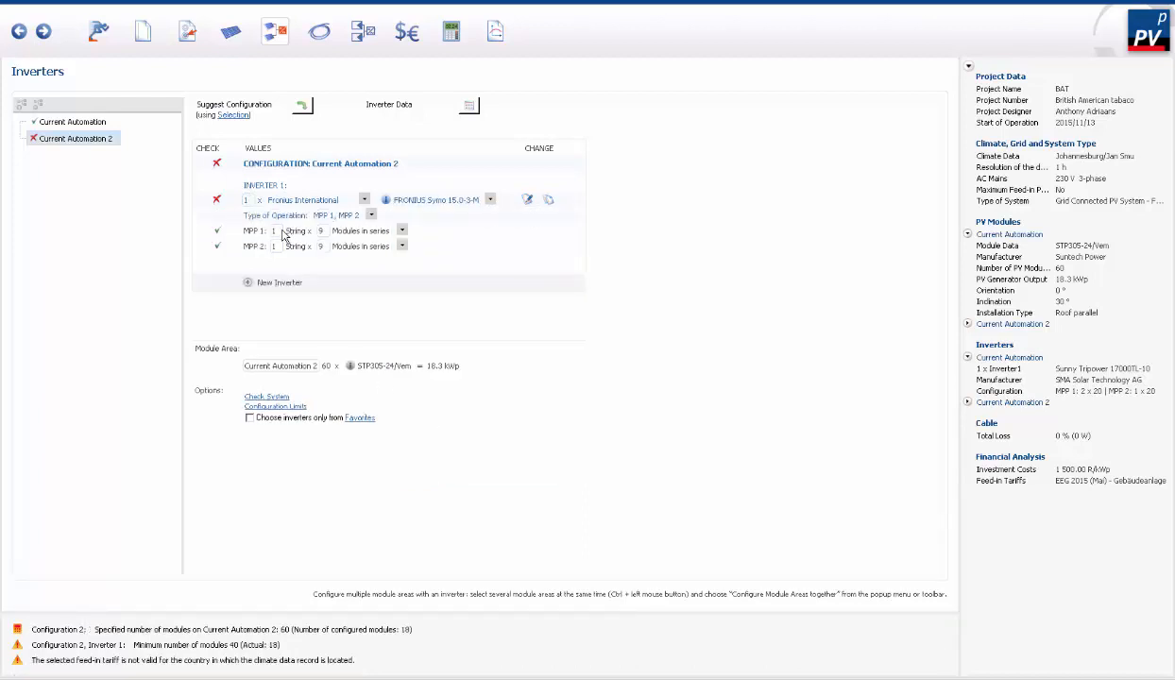
- Set the Fronius inverter's MPP 1 to two strings of 20 modules and MPP 2 to one string of 20 modules
double_click(280, 233)
type("20")
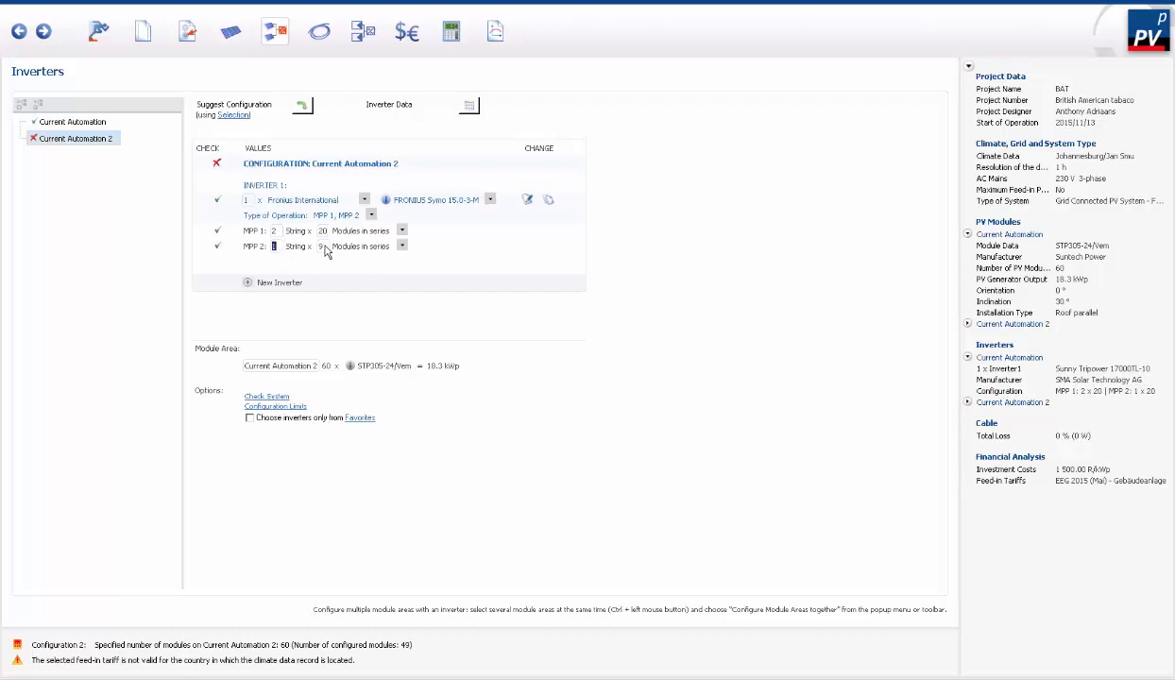
double_click(322, 245)
type("20")
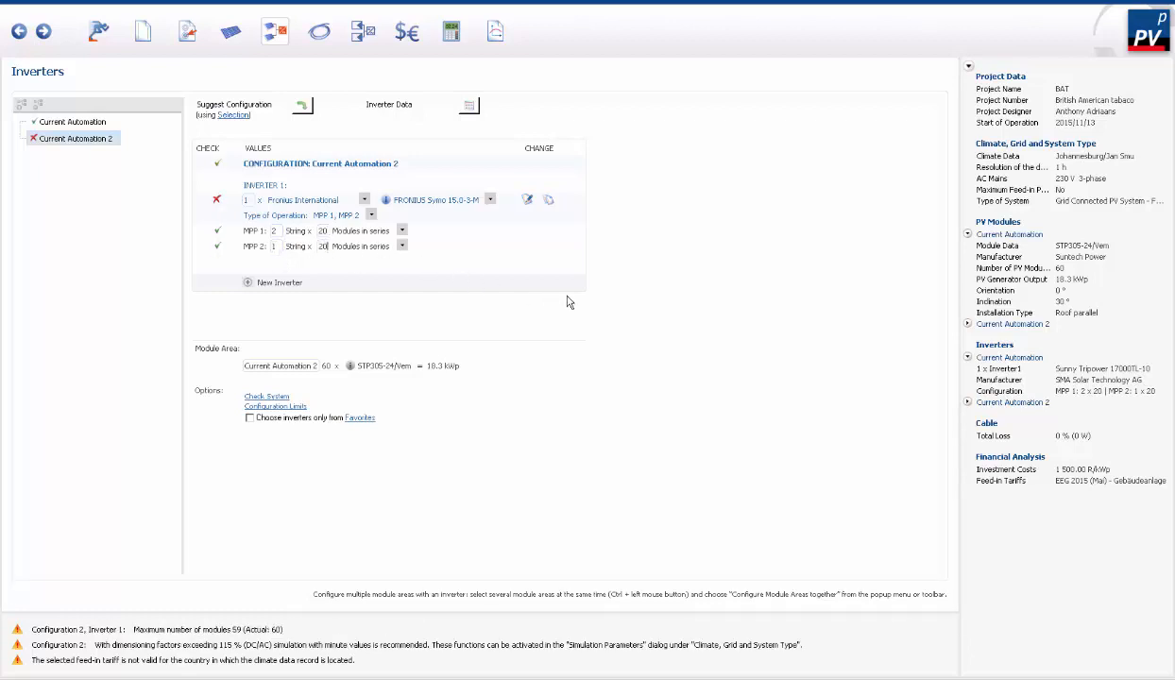
double_click(323, 231)
- Review the Fronius inverter's configuration check and change its model to FRONIUS Symo 17.5-3-M
left_click(217, 201)
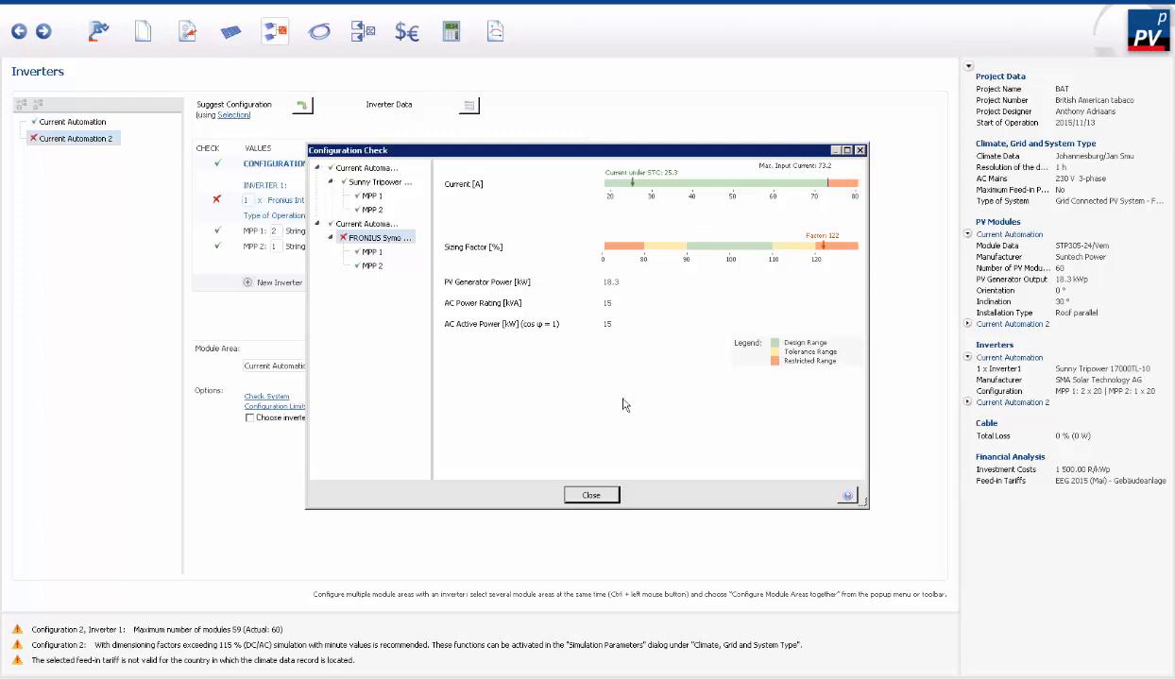
left_click(592, 493)
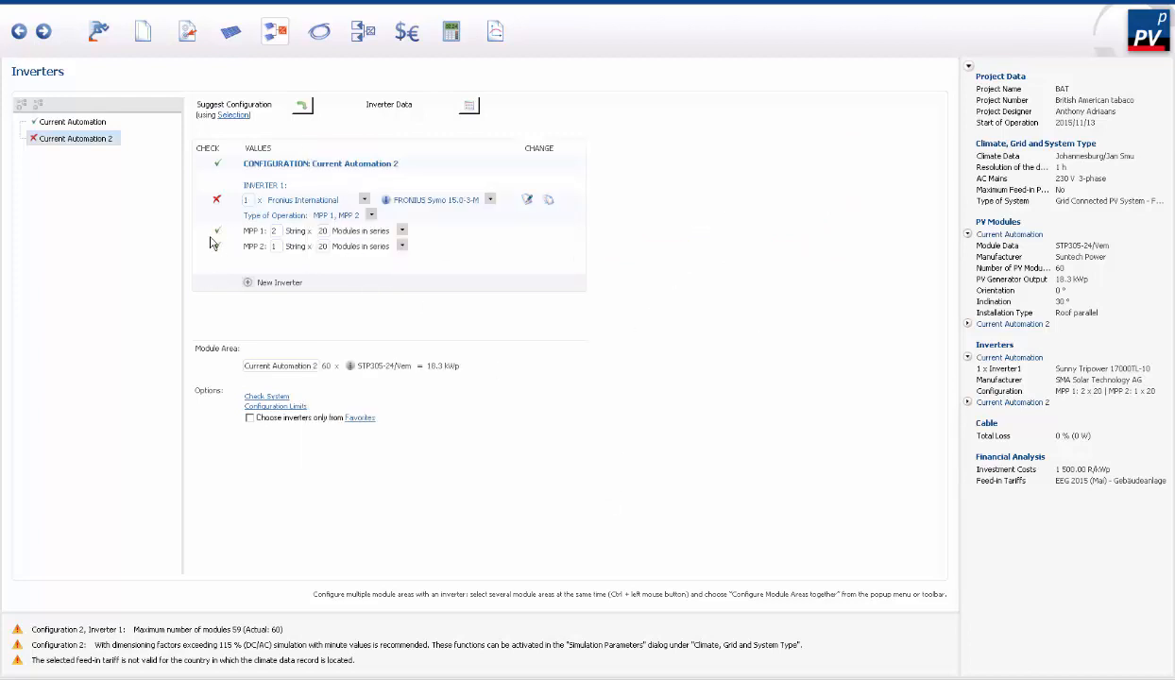
left_click(490, 199)
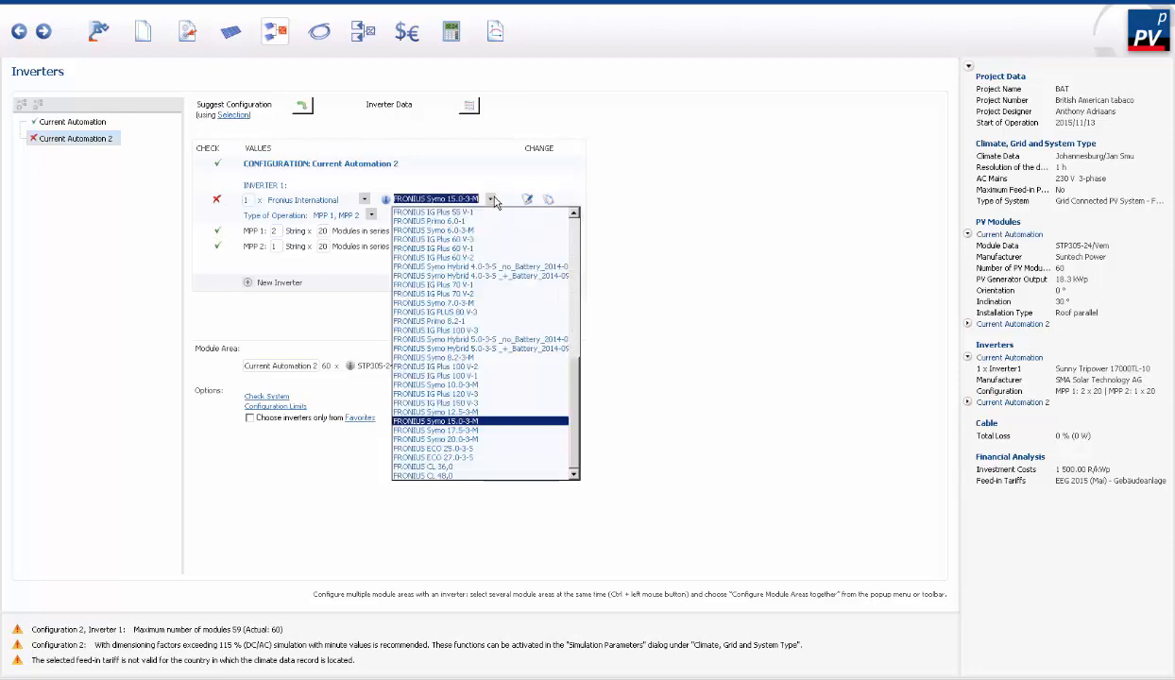
left_click(435, 430)
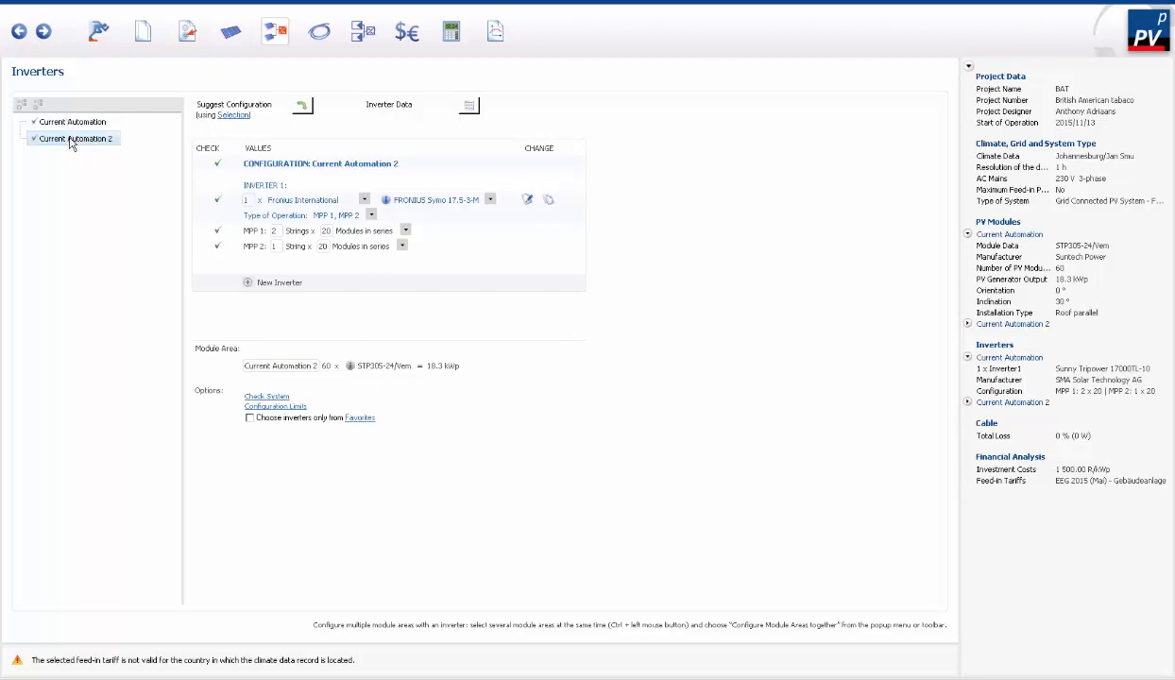
- Switch cable losses to detailed entry and set the Sunny Tripower's AC cable to 15 m with a 10 mm² cross-section
left_click(320, 31)
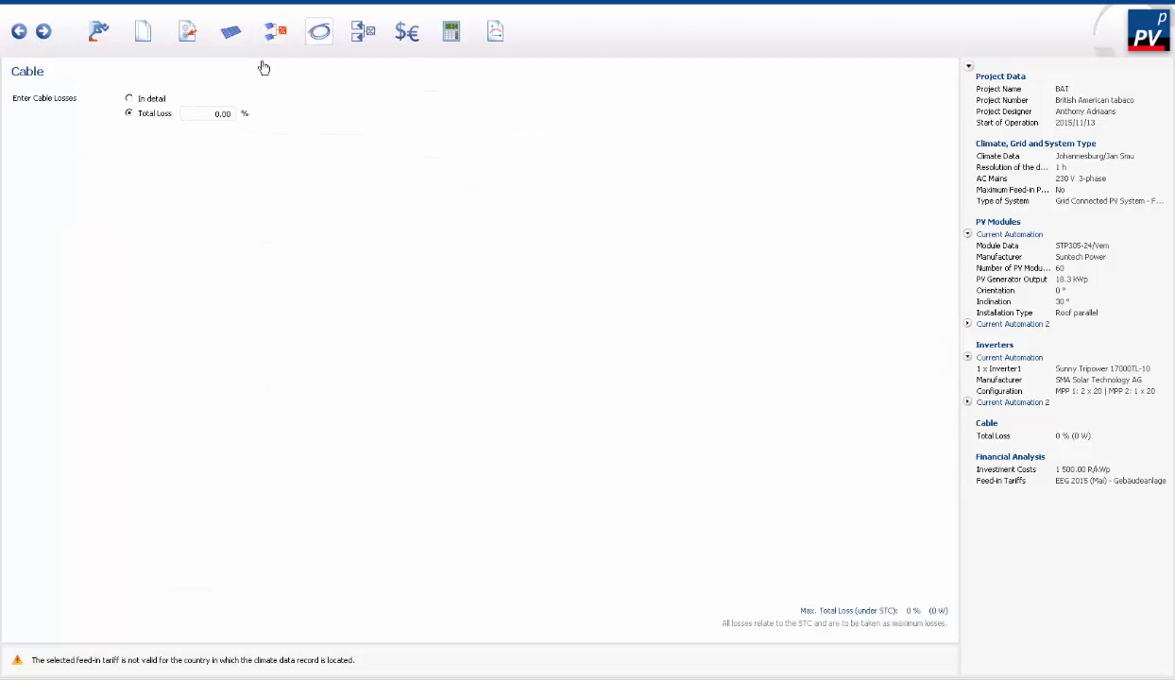
left_click(144, 100)
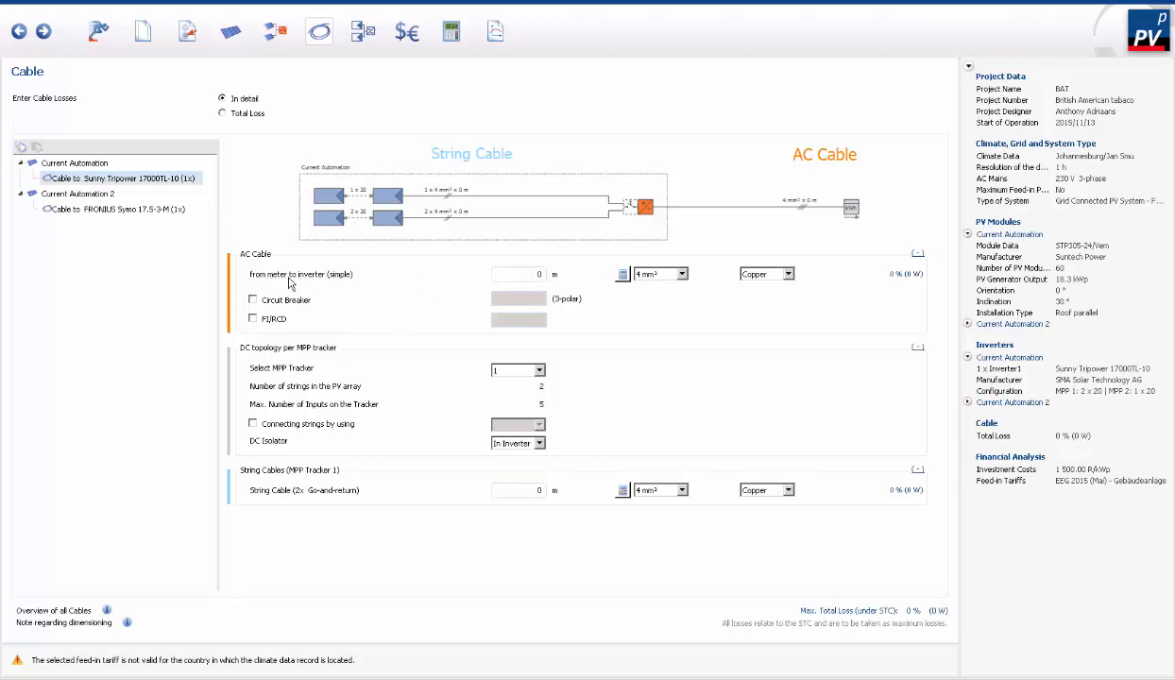
left_click_drag(544, 275, 510, 268)
type("15")
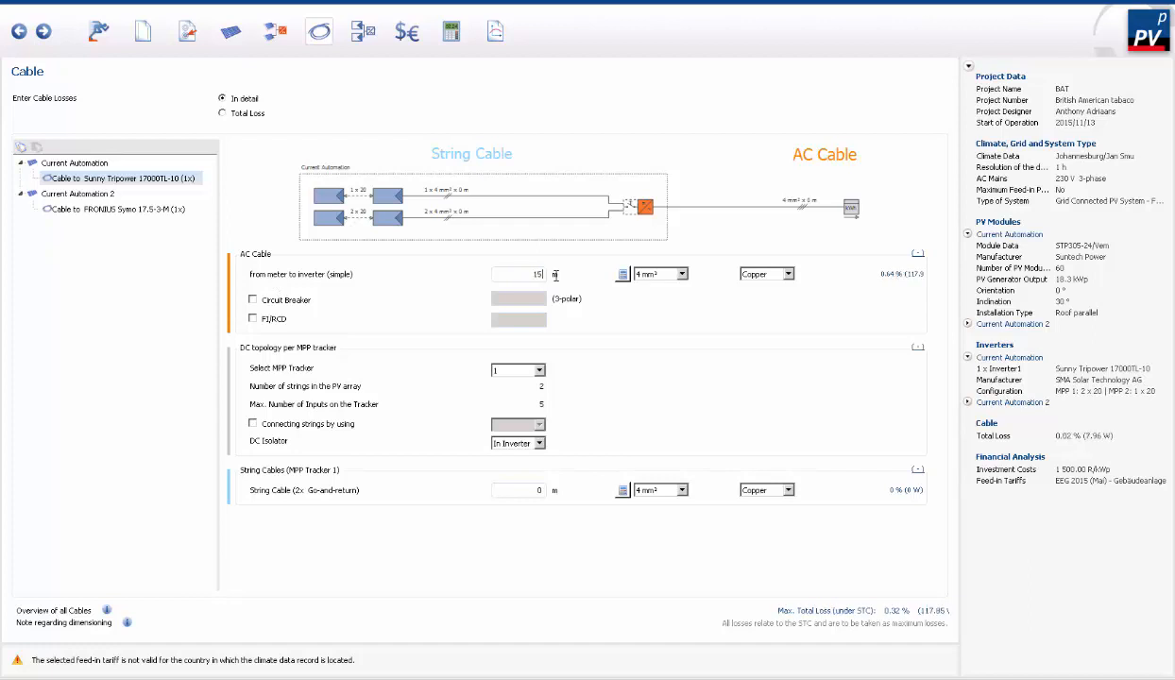
left_click(681, 275)
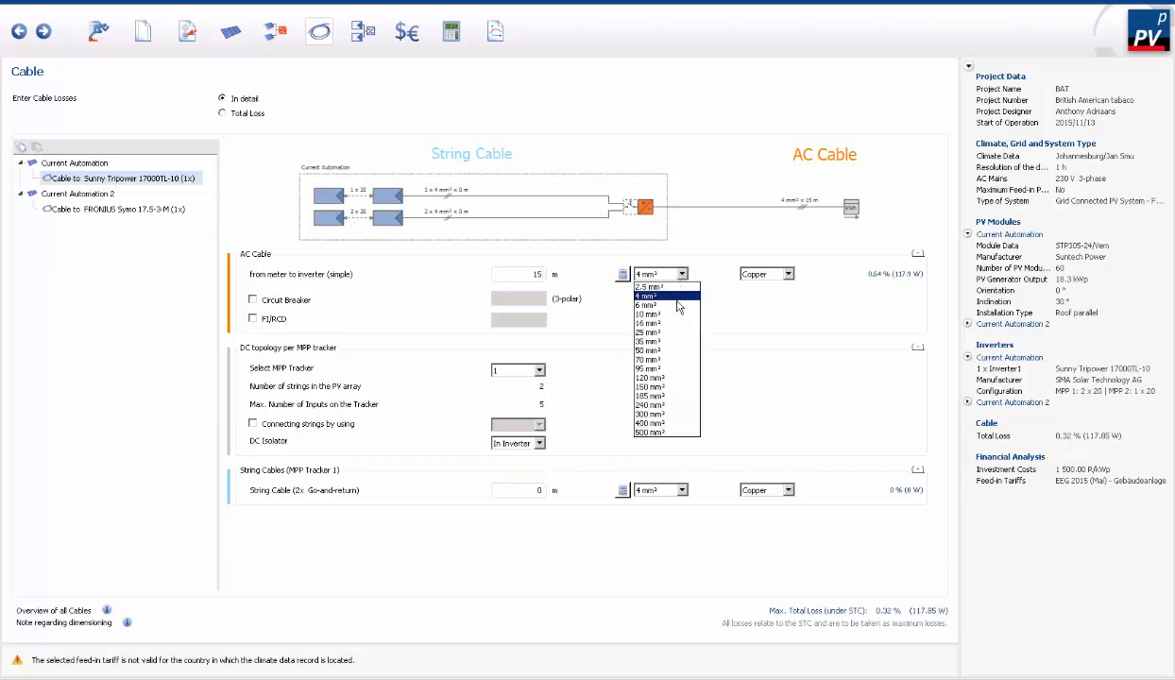
left_click(664, 313)
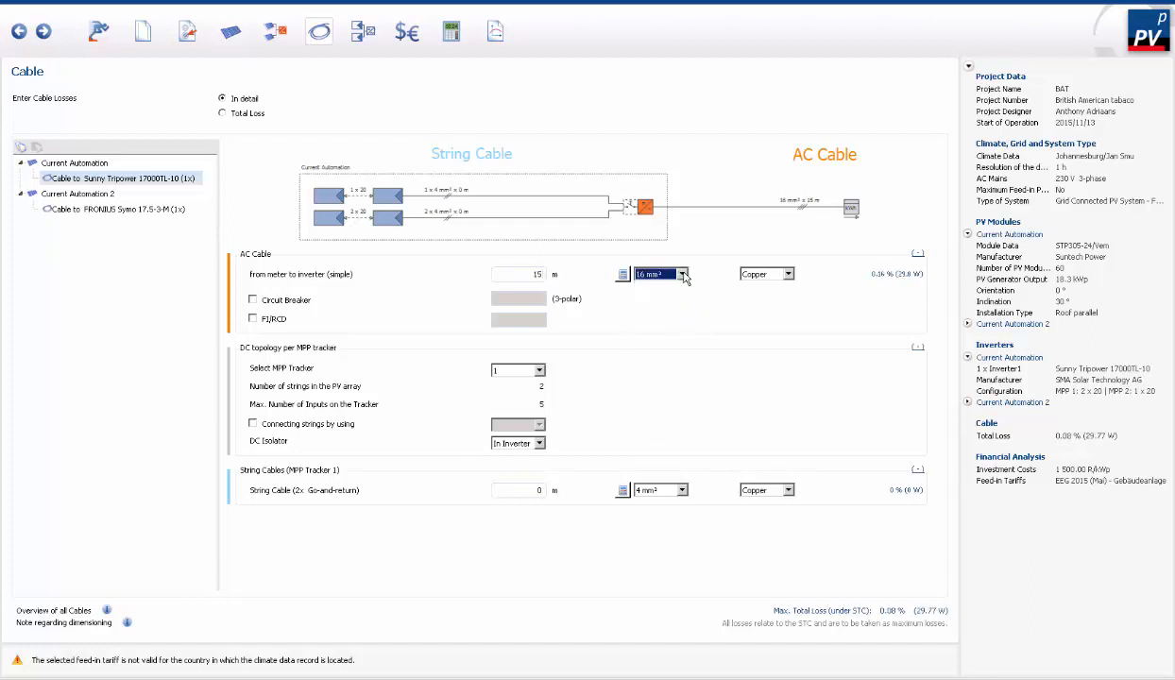
left_click(672, 273)
left_click(662, 315)
- Add a circuit breaker to the Sunny Tripower's AC cable and set its rating to 50
left_click(255, 301)
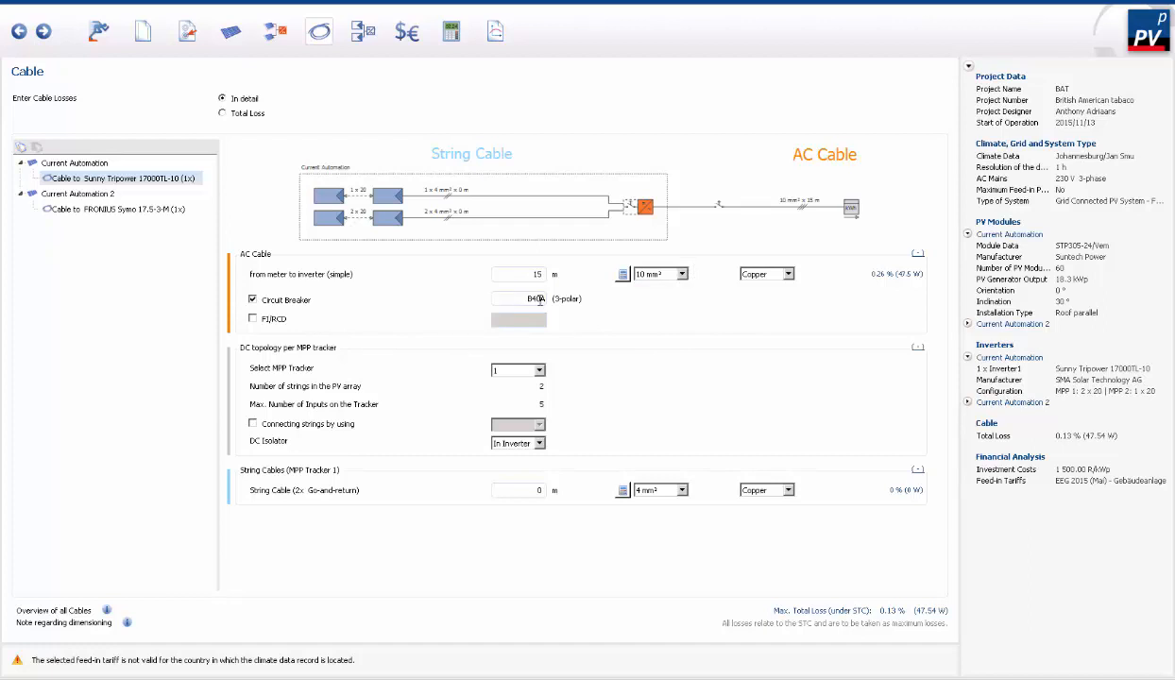
double_click(546, 299)
type("50")
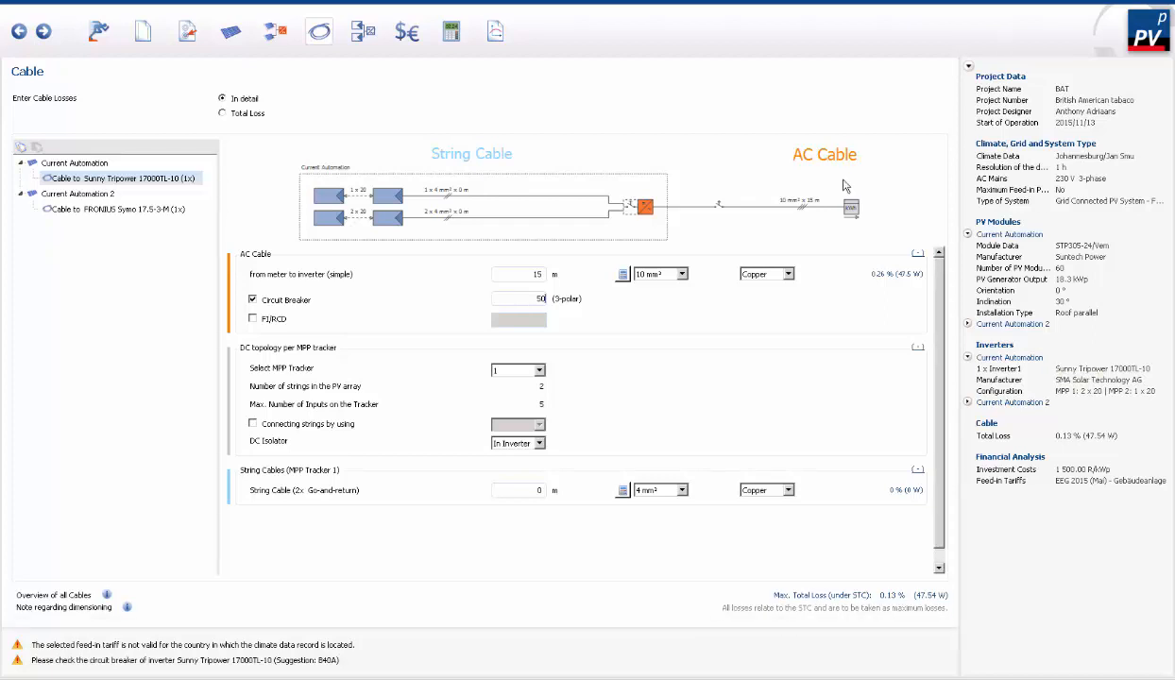
- Set the DC isolator for the Sunny Tripower's MPP tracker 2 to Separately
left_click(540, 371)
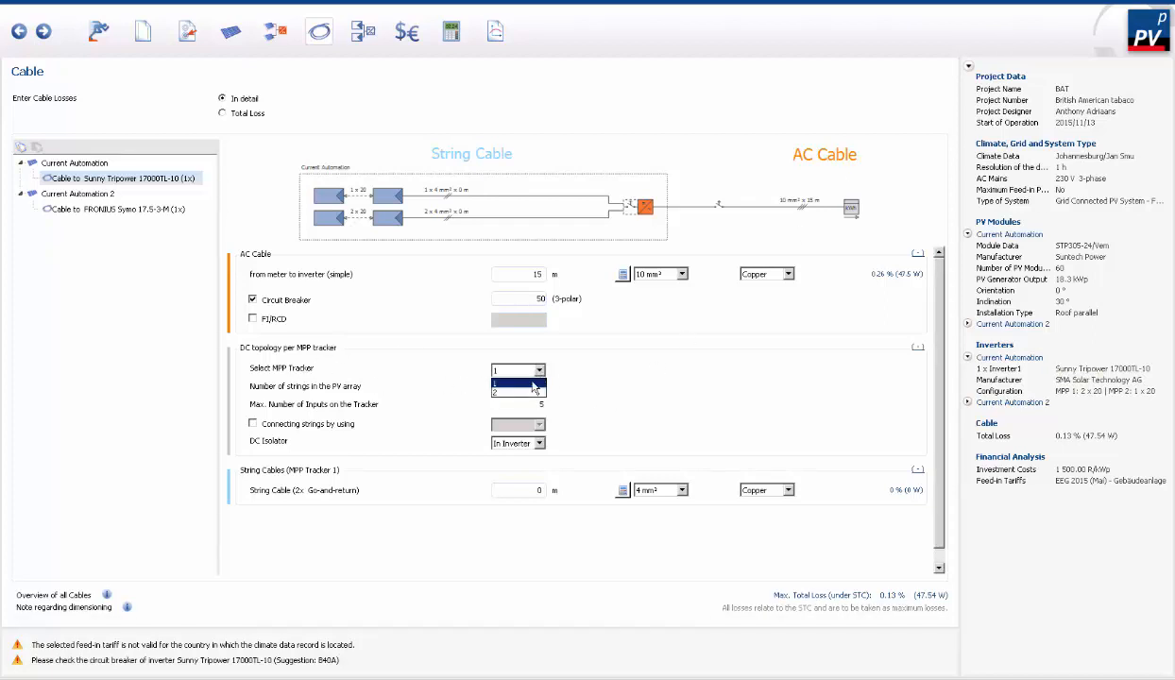
left_click(526, 391)
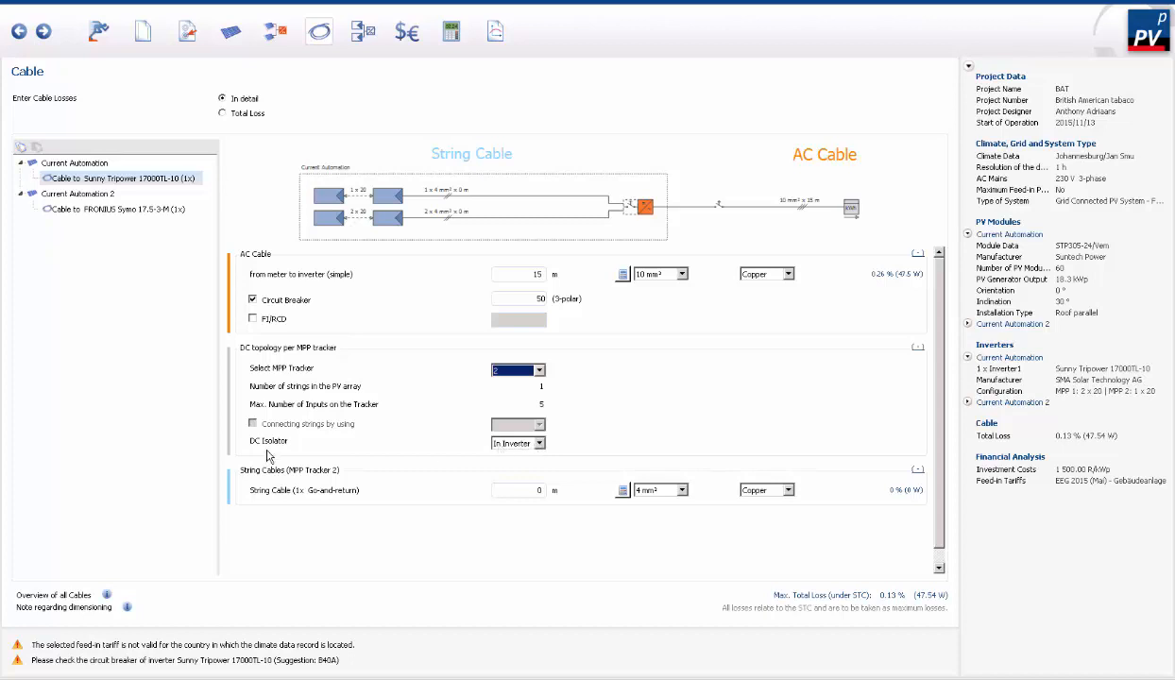
left_click(539, 444)
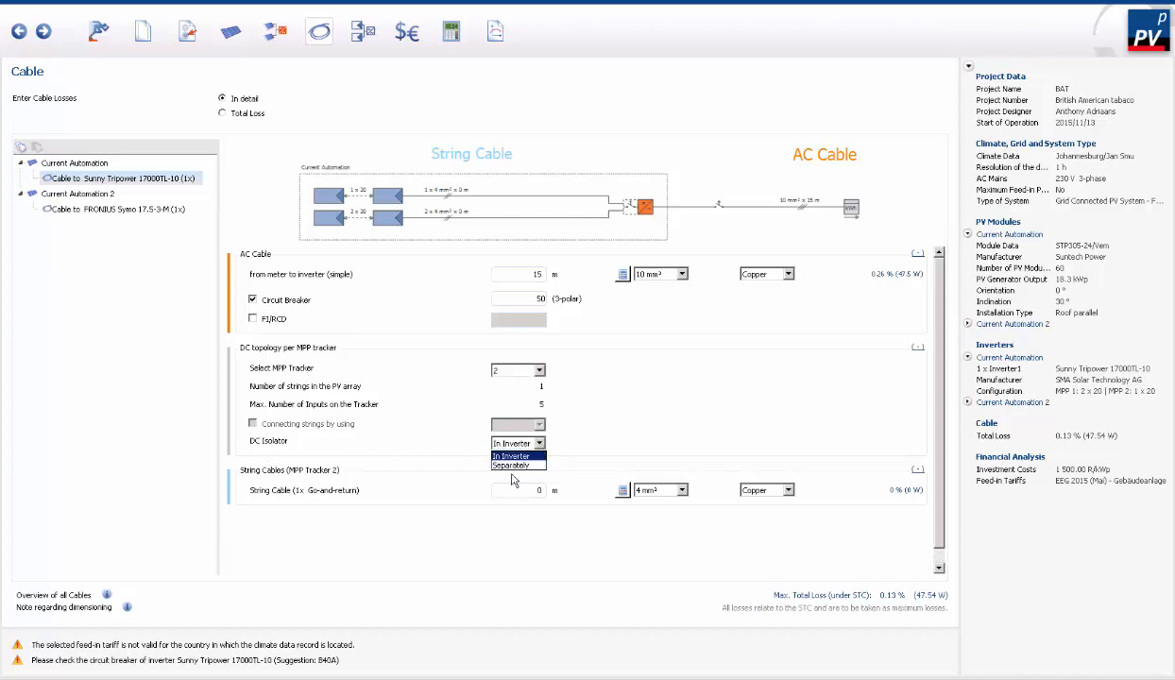
left_click(512, 465)
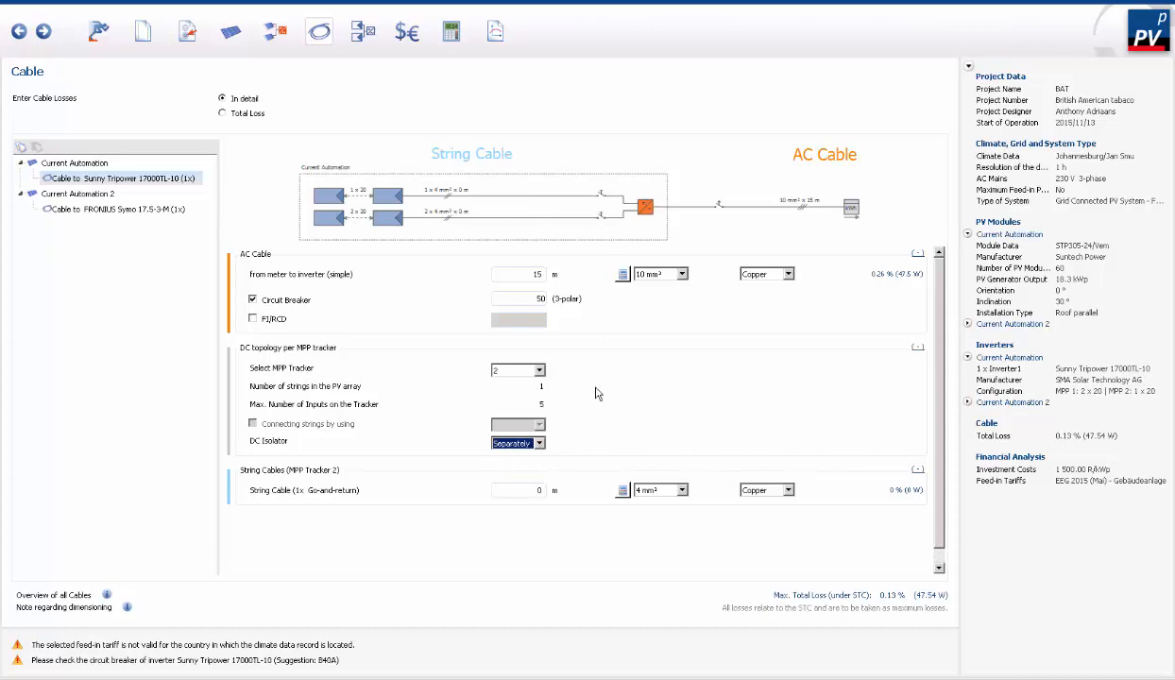
- For MPP tracker 1, keep the DC isolator on Separately and set the string cable length to 200 m
left_click(538, 490)
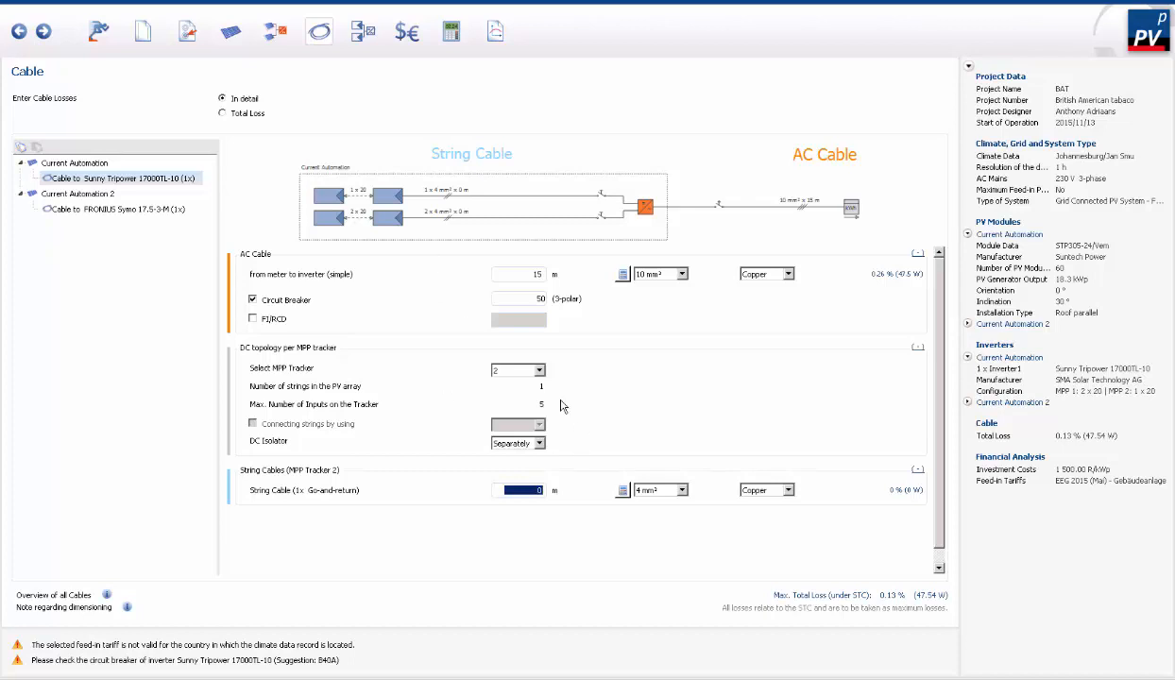
left_click(531, 370)
left_click(534, 386)
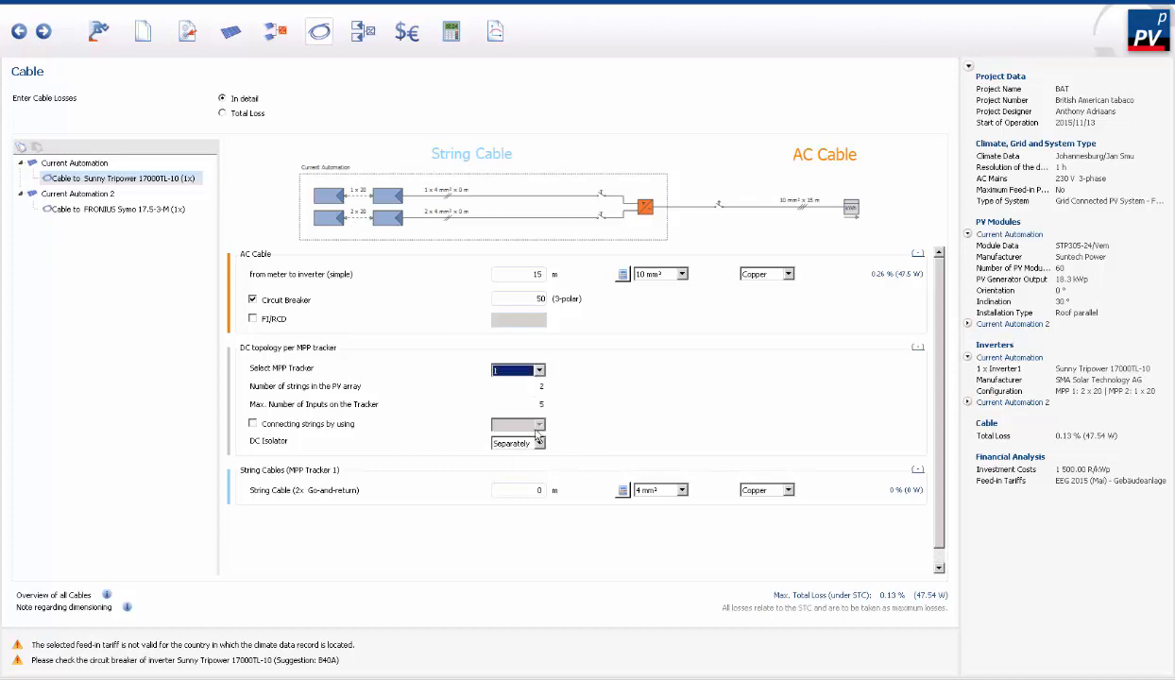
left_click(541, 444)
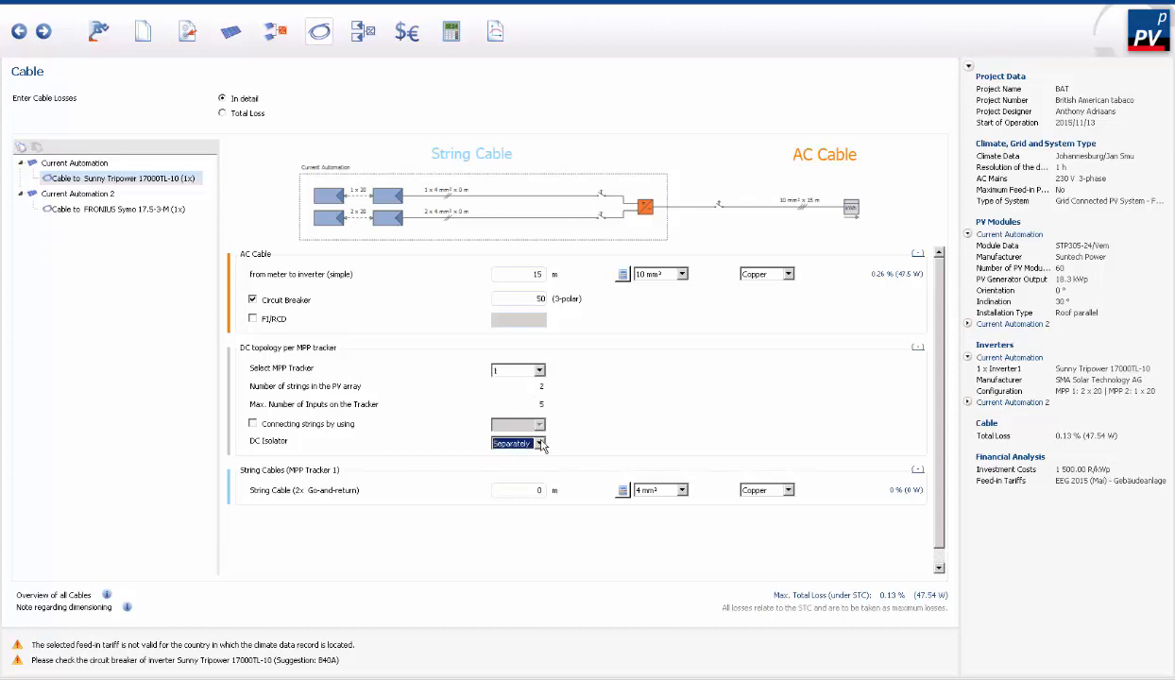
left_click(544, 489)
double_click(525, 490)
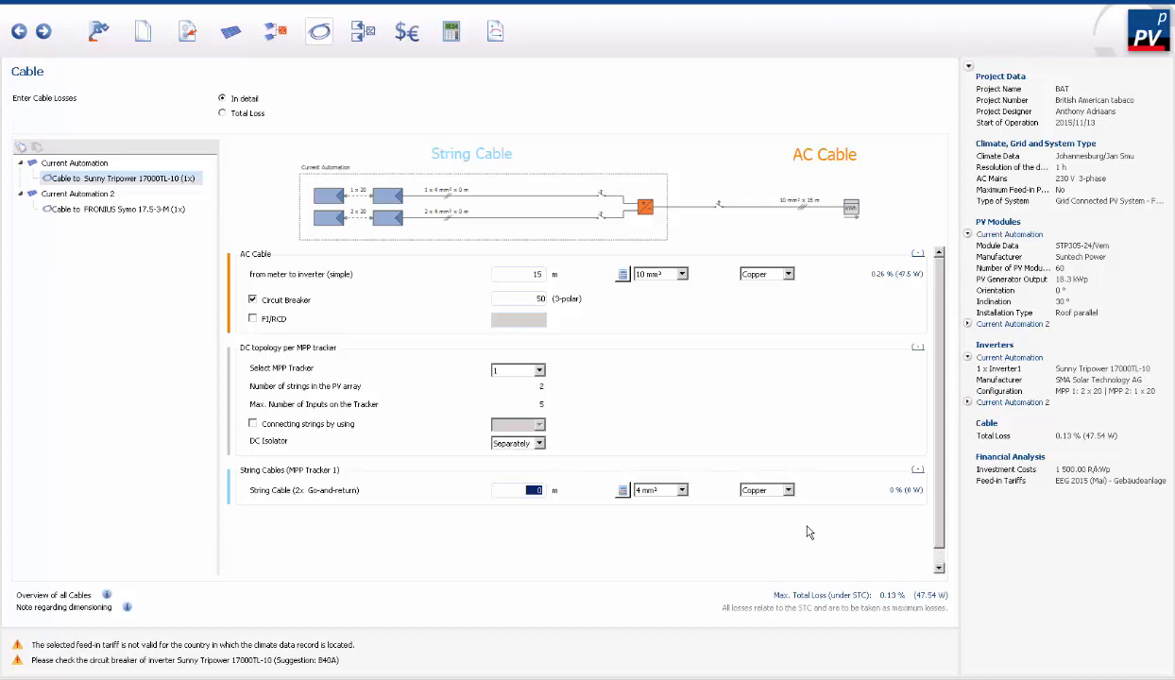
type("200")
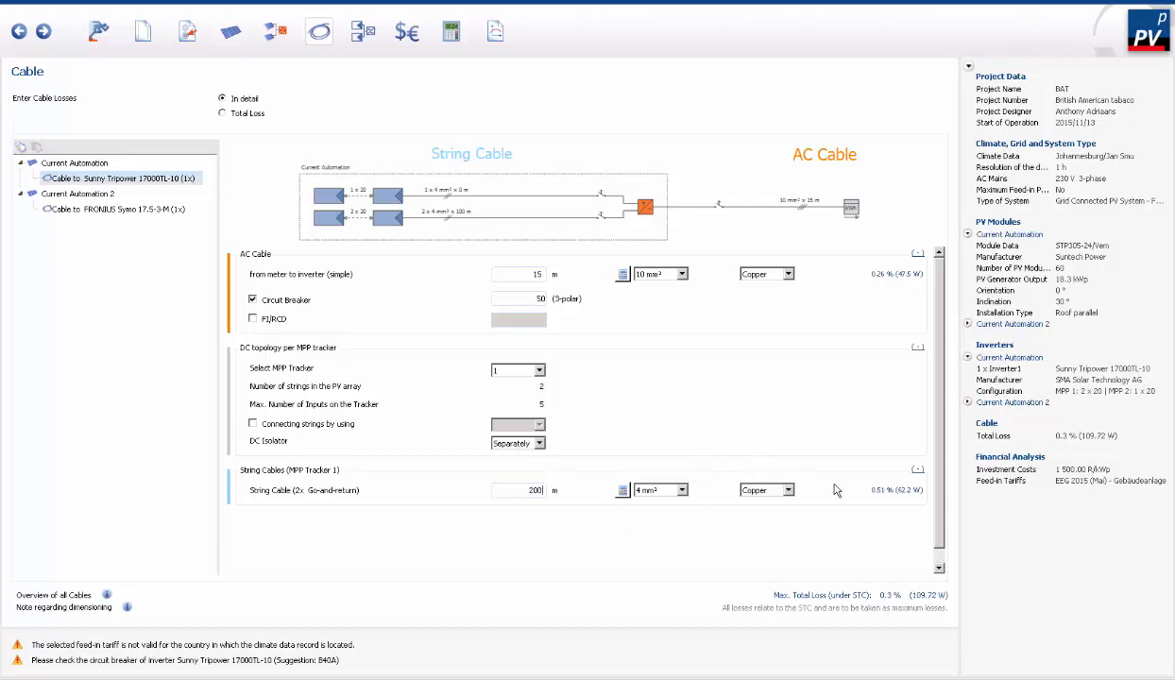
- Set the string cable length of the Sunny Tripower's MPP tracker 2 to 100 m
left_click(540, 371)
left_click(517, 390)
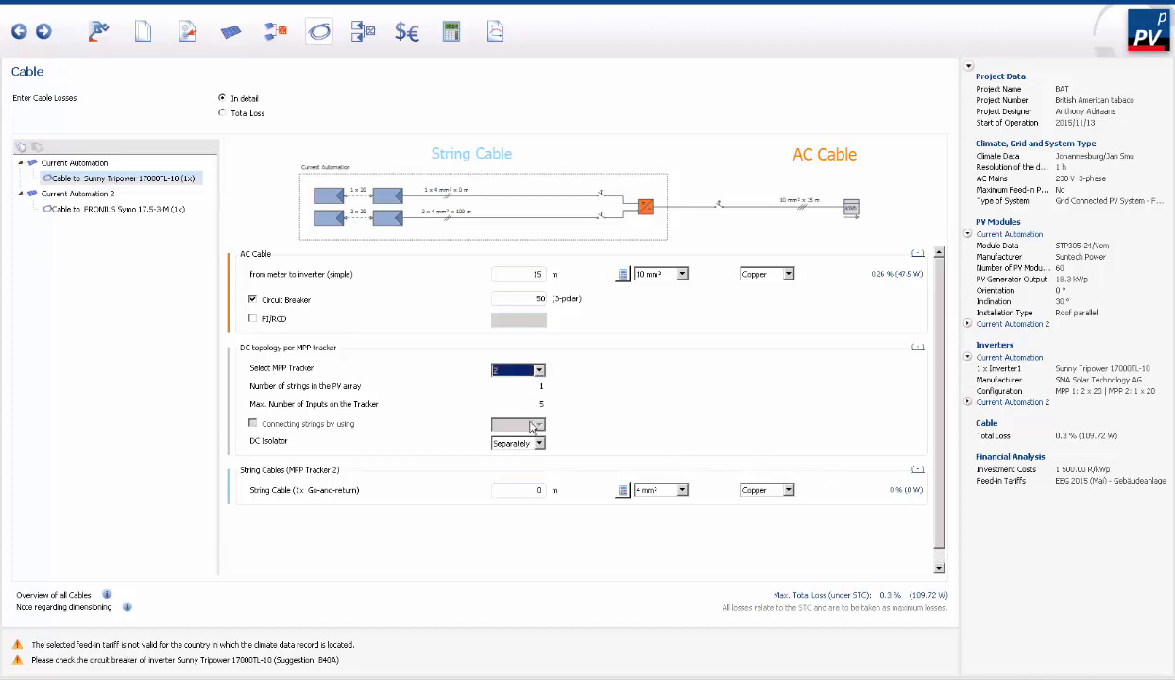
left_click(541, 491)
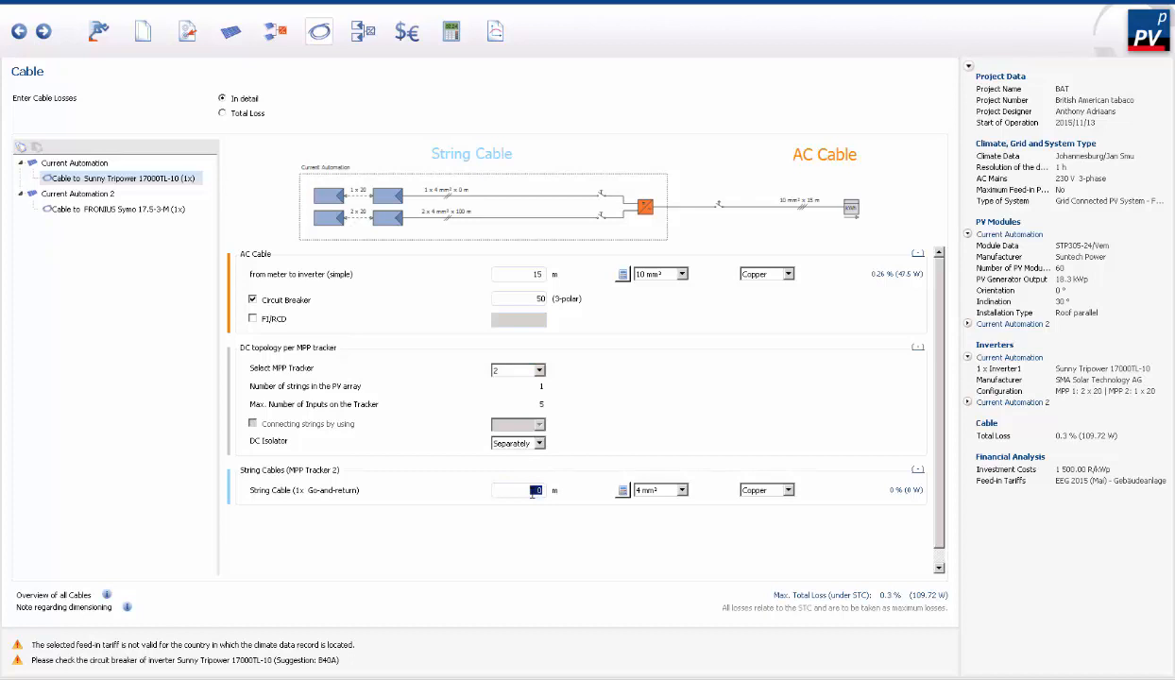
type("100")
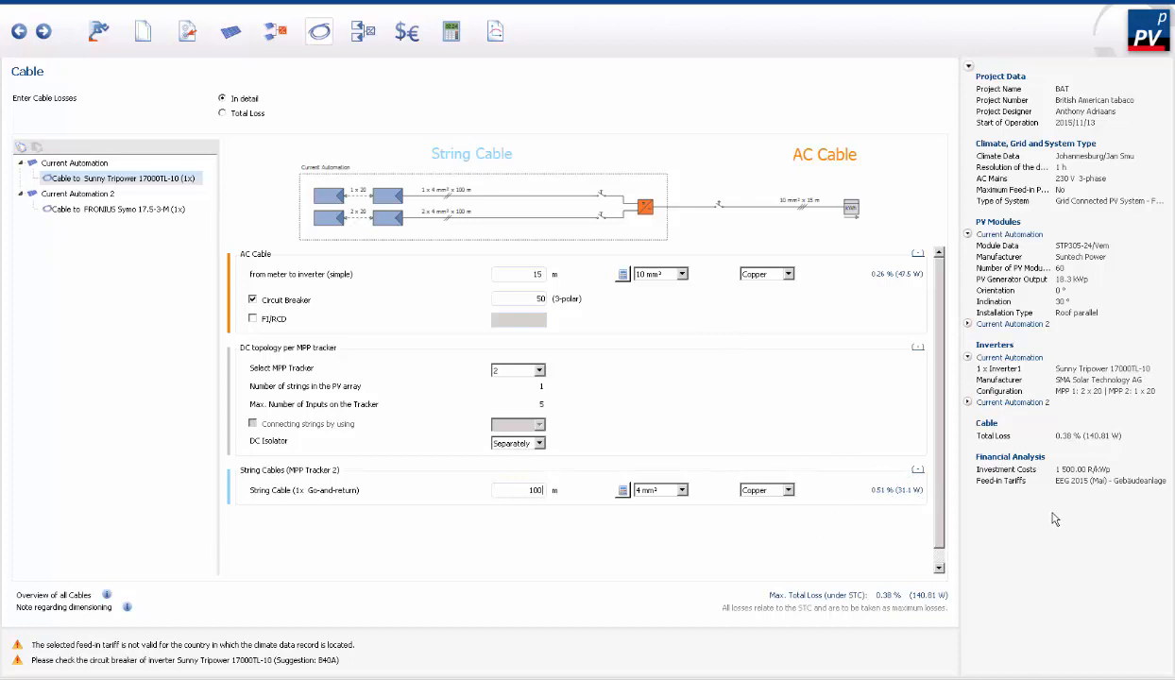
- Set the Fronius Symo's AC cable from meter to inverter to 20 m length and 10 mm² cross-section
left_click(138, 208)
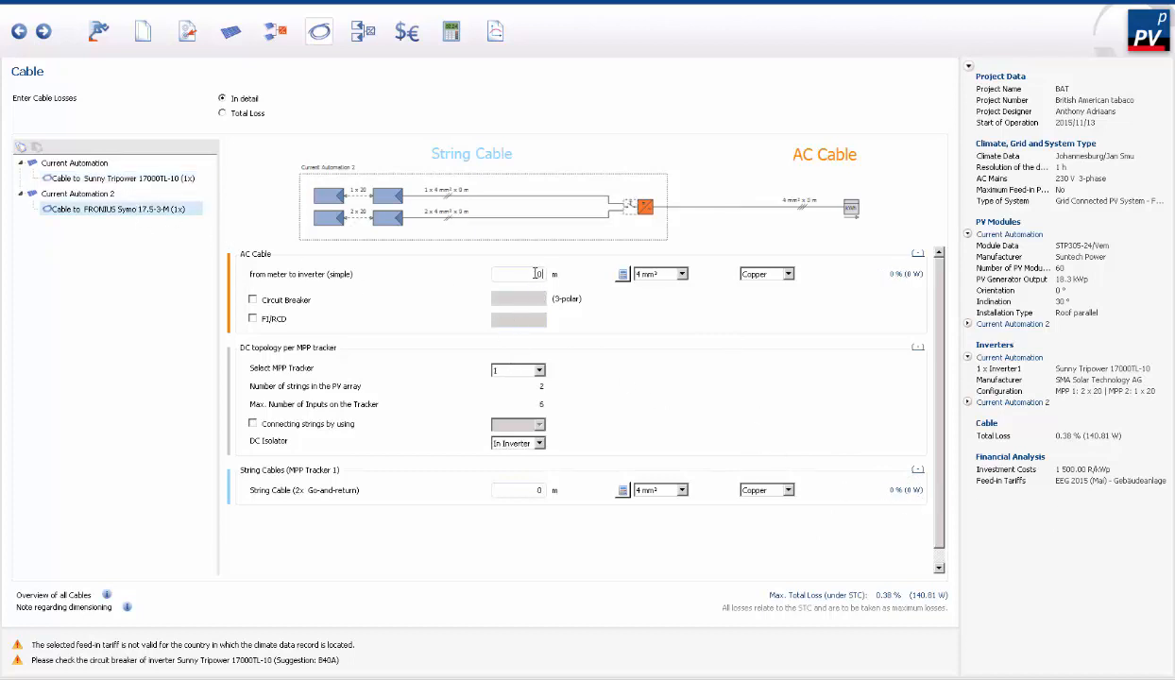
type("20")
left_click(682, 275)
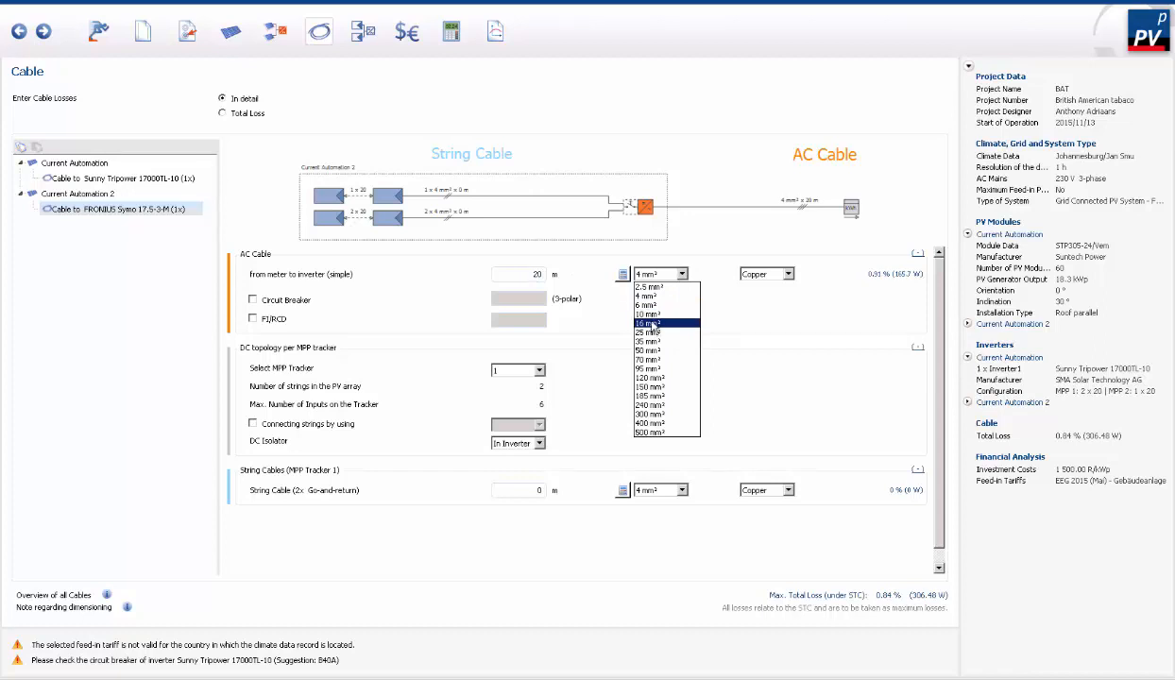
left_click(652, 313)
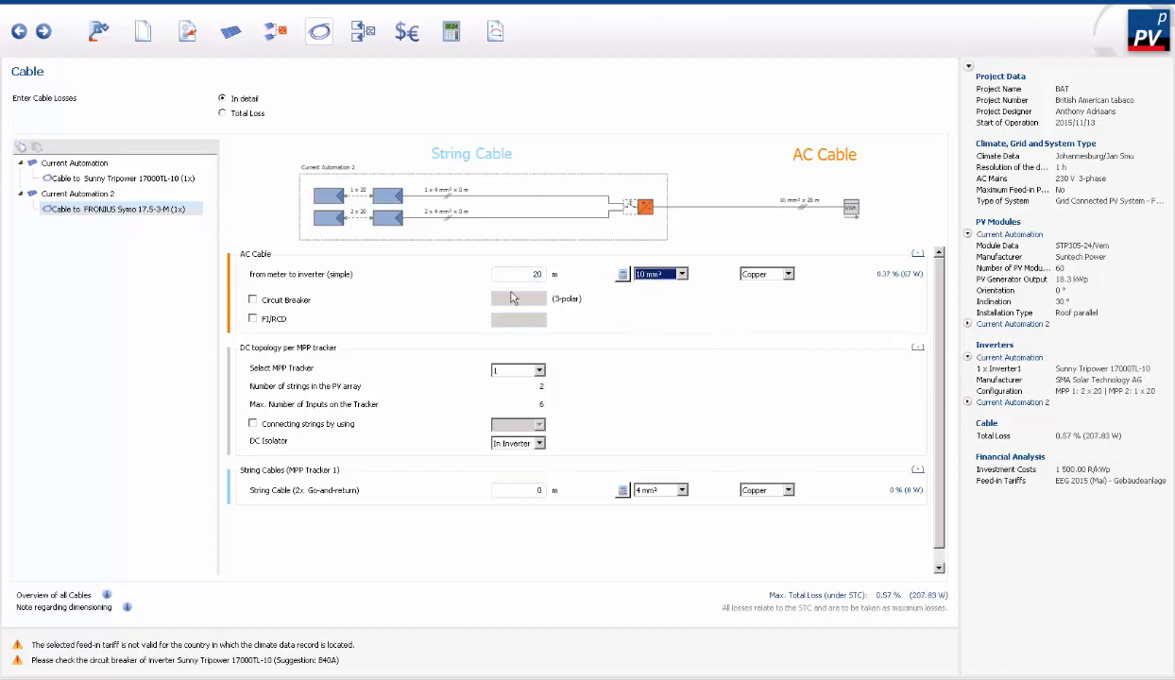
- Add a circuit breaker to the Fronius Symo's AC cable and set its rating to 50
left_click(276, 300)
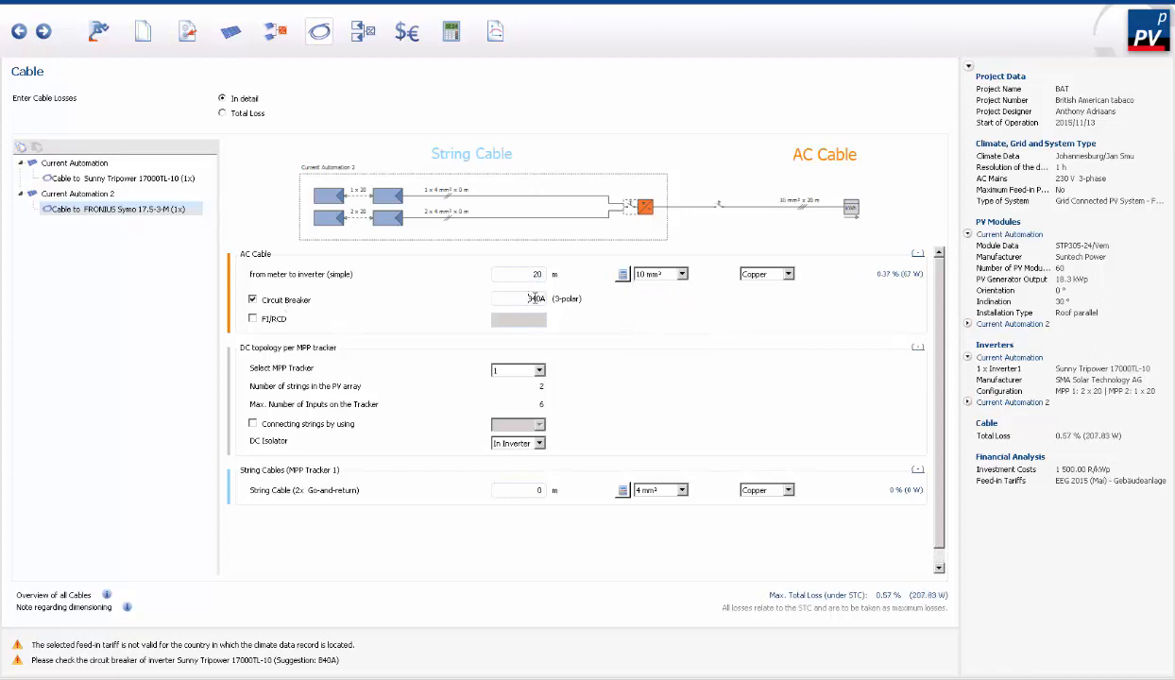
left_click_drag(545, 299, 525, 297)
type("50")
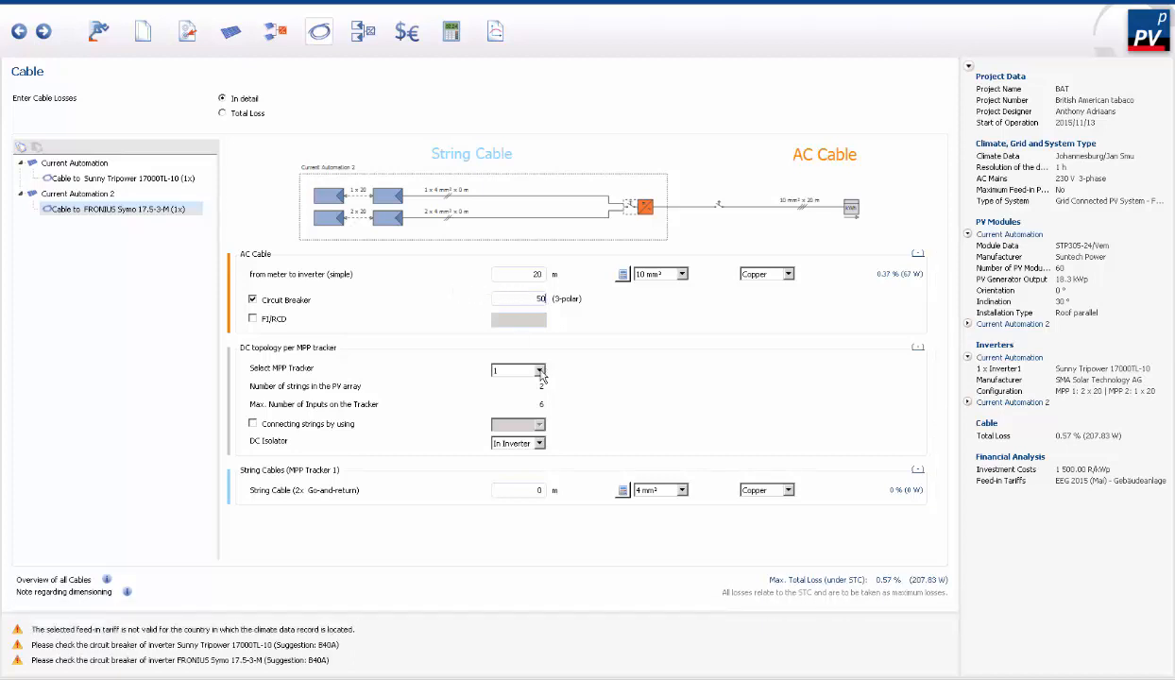
- Try the Separately option for the DC isolator of the Fronius Symo's MPP tracker 1 and return it to In Inverter
left_click(531, 370)
left_click(518, 386)
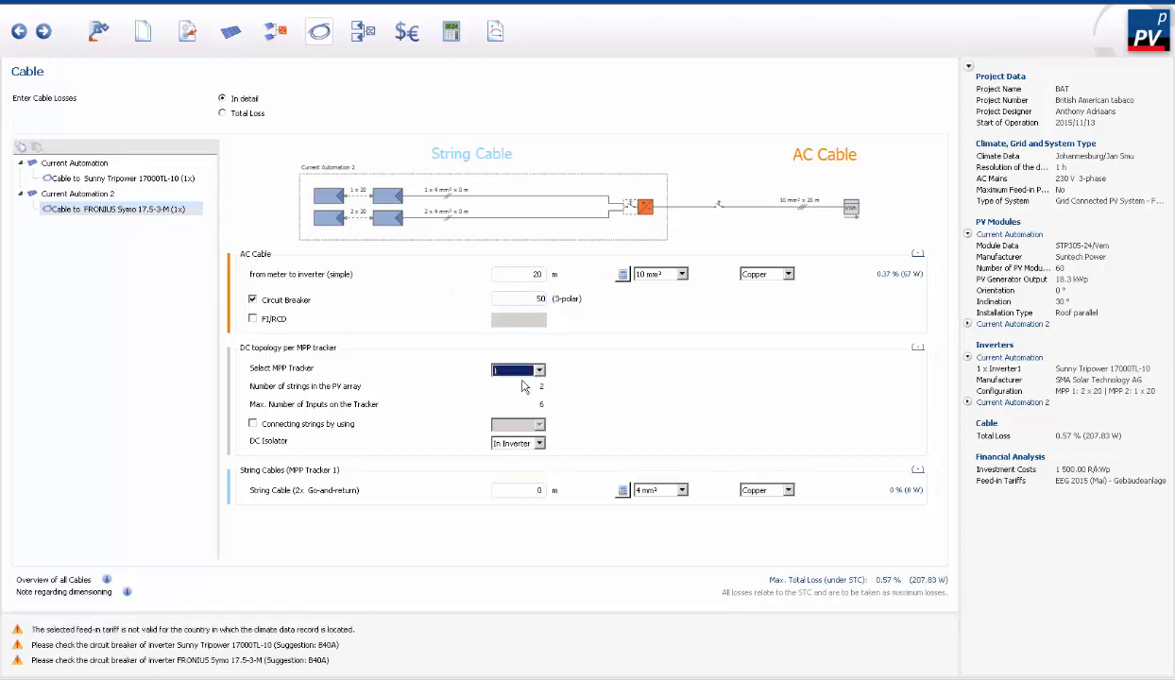
left_click(539, 444)
left_click(532, 466)
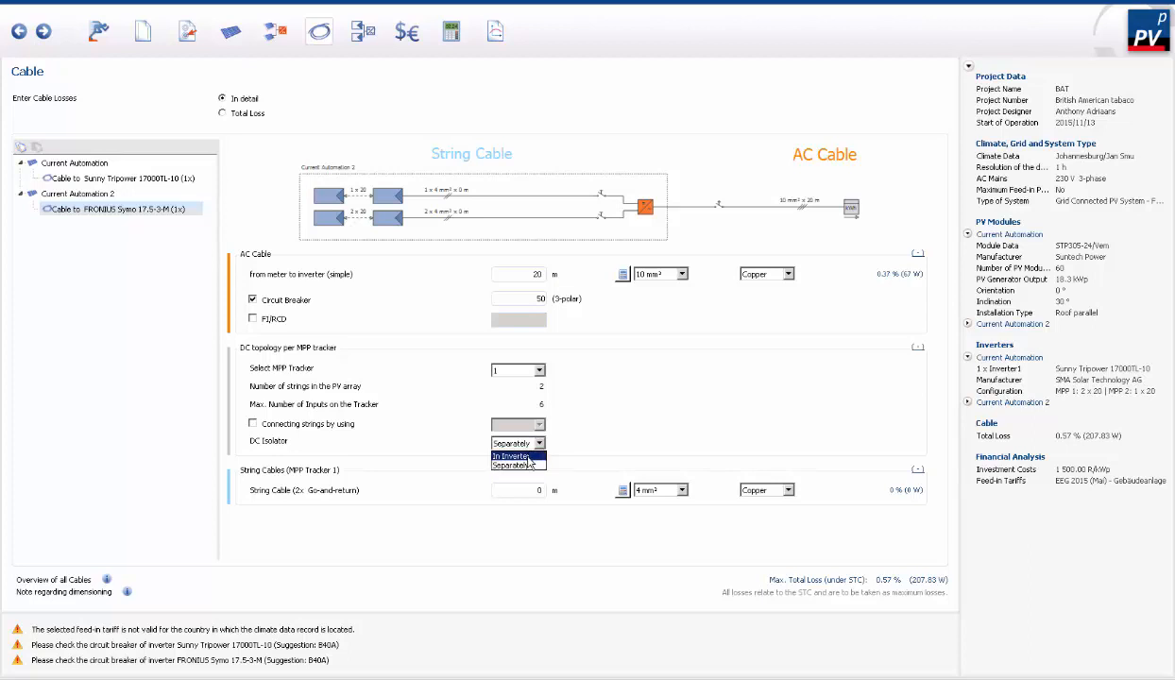
left_click(513, 456)
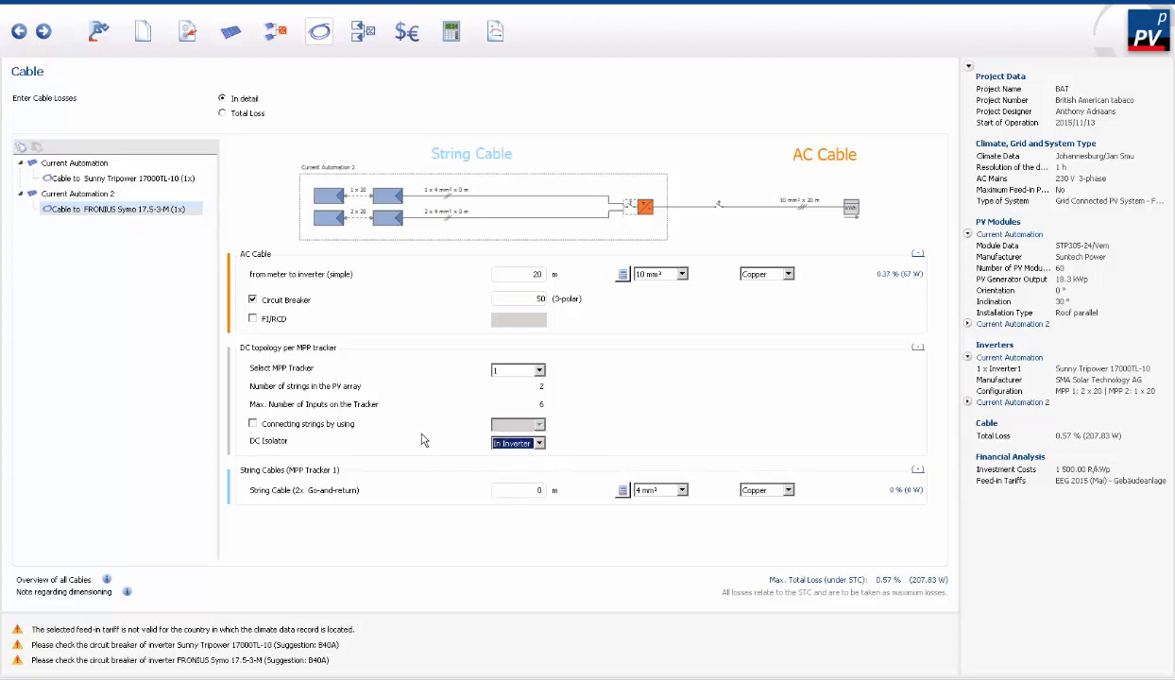
- Set the Fronius Symo's string cable lengths to 200 m for MPP tracker 1 and 100 m for MPP tracker 2
left_click(540, 490)
type("200")
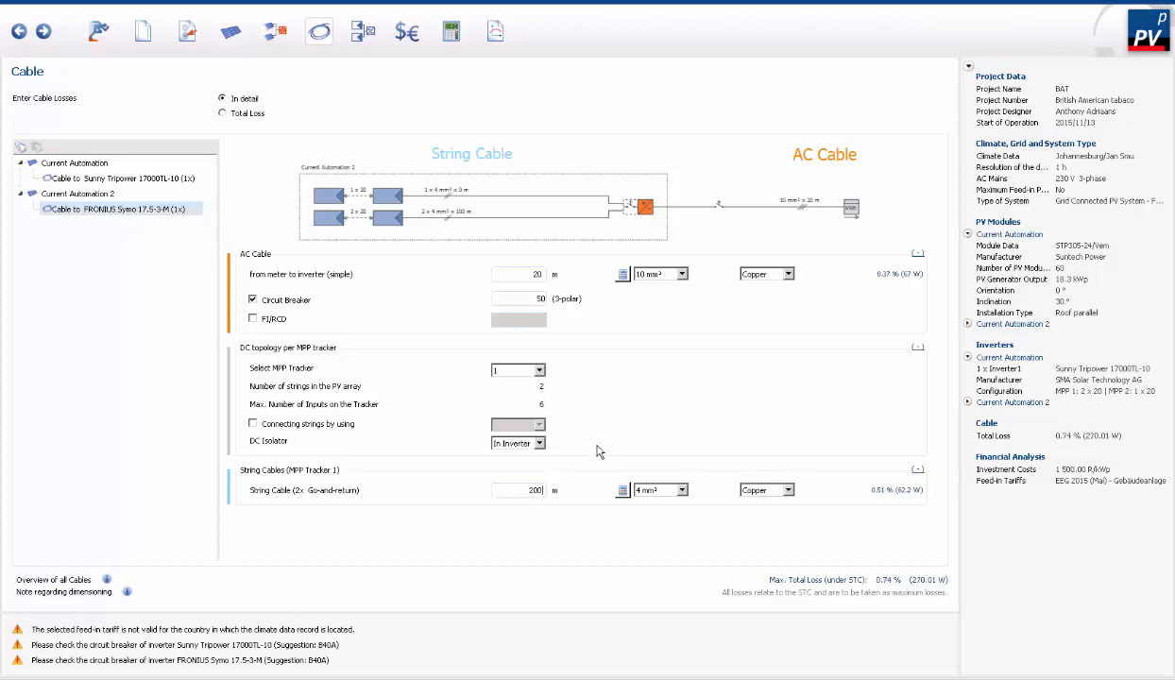
left_click(538, 370)
left_click(515, 393)
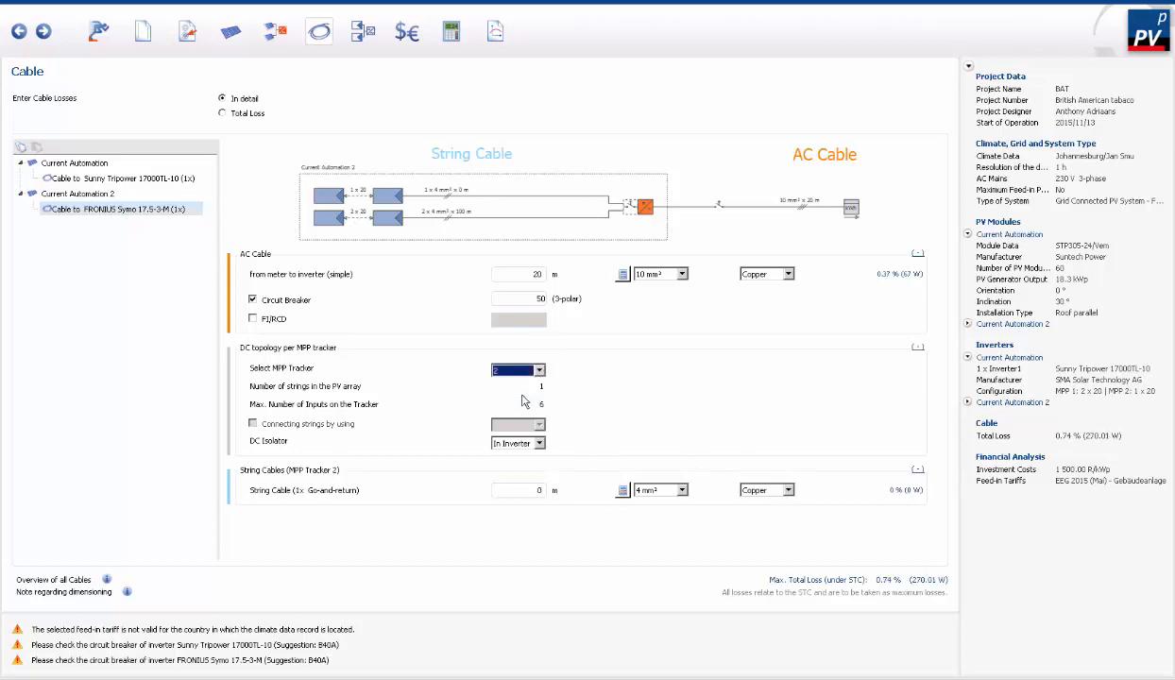
left_click(543, 490)
double_click(538, 489)
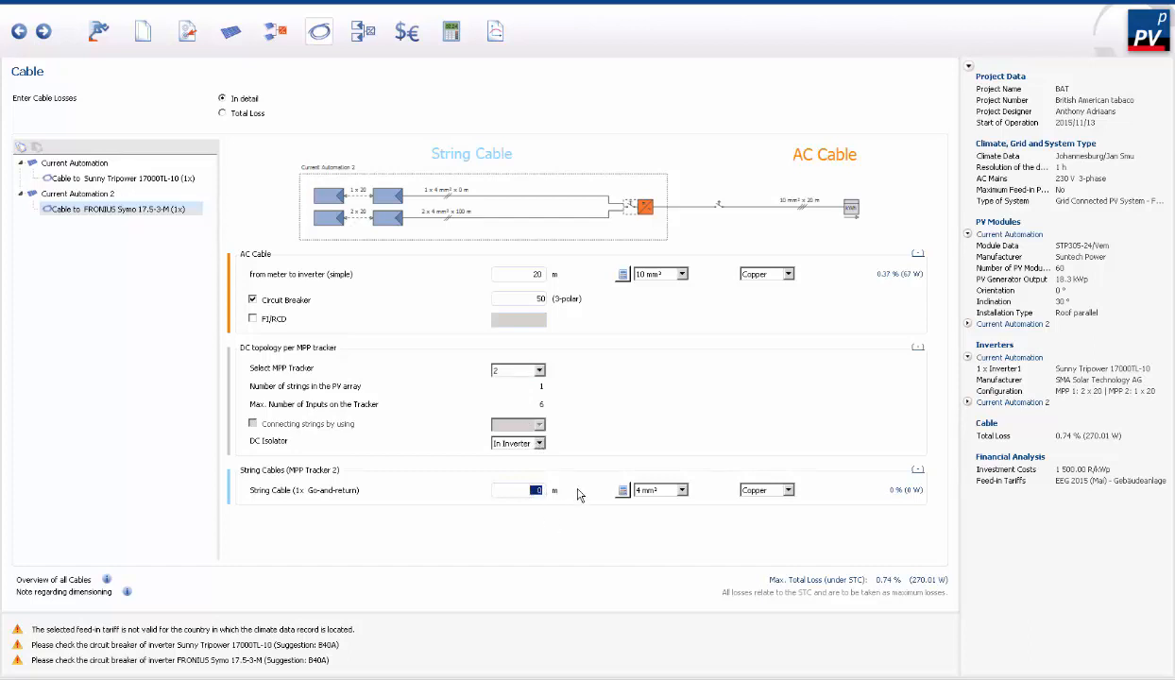
type("100")
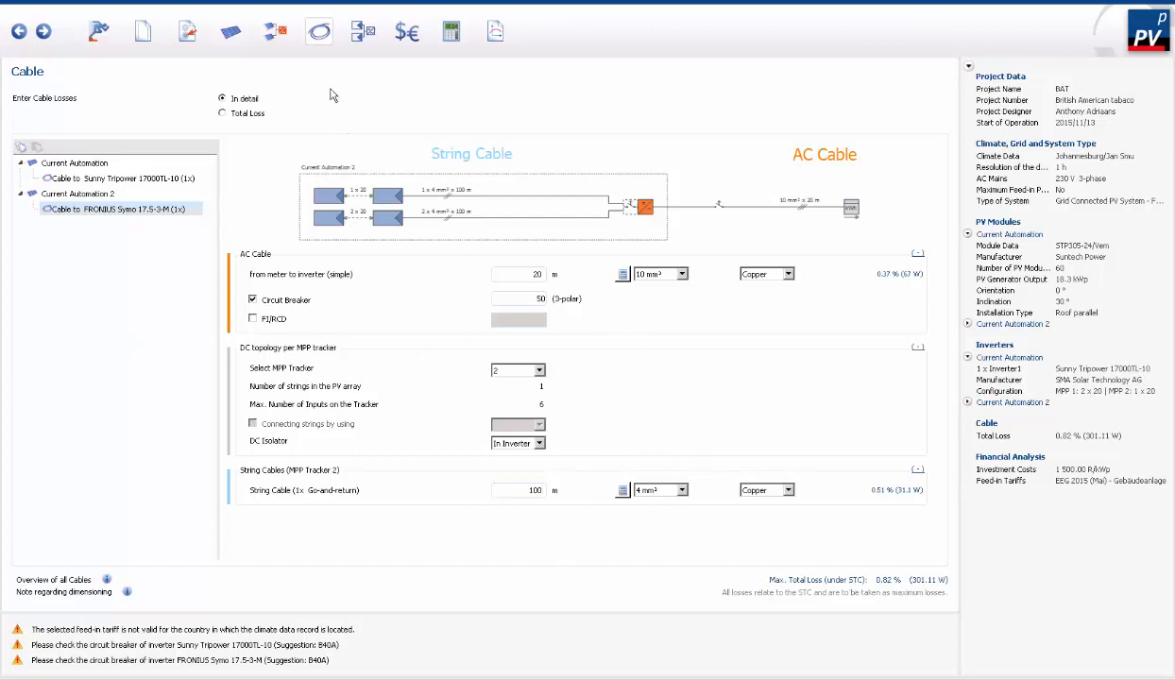
- Open the circuit diagram and include both the title block and the legend, keeping the A4 output format
left_click(348, 28)
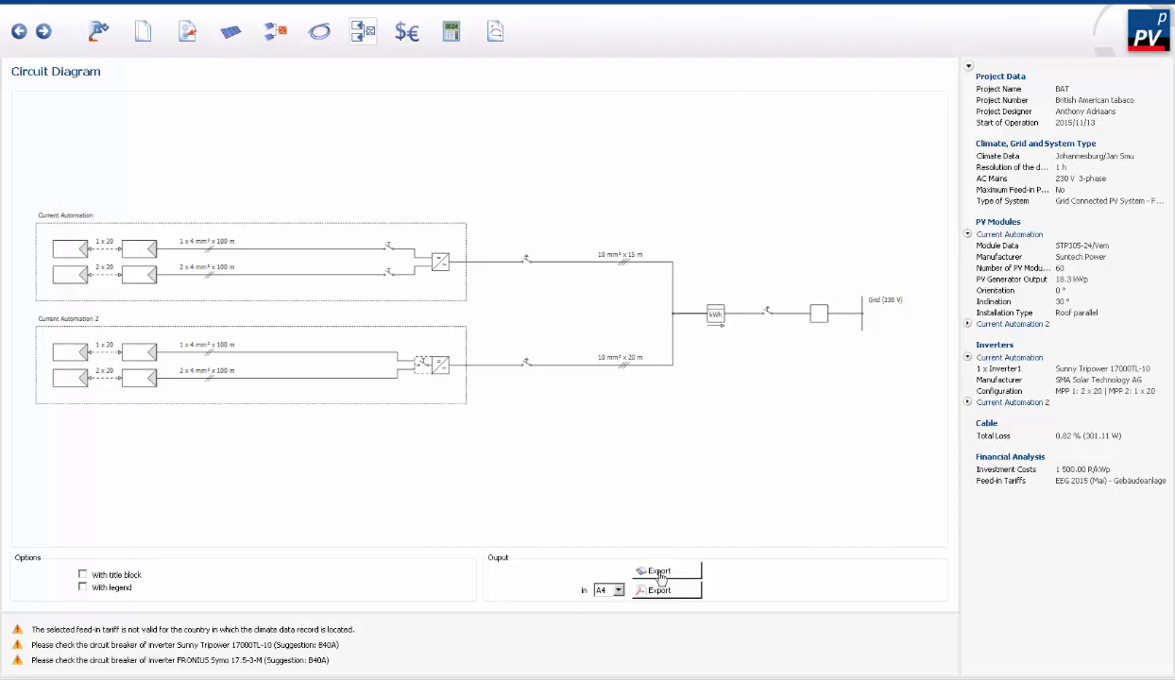
left_click(609, 589)
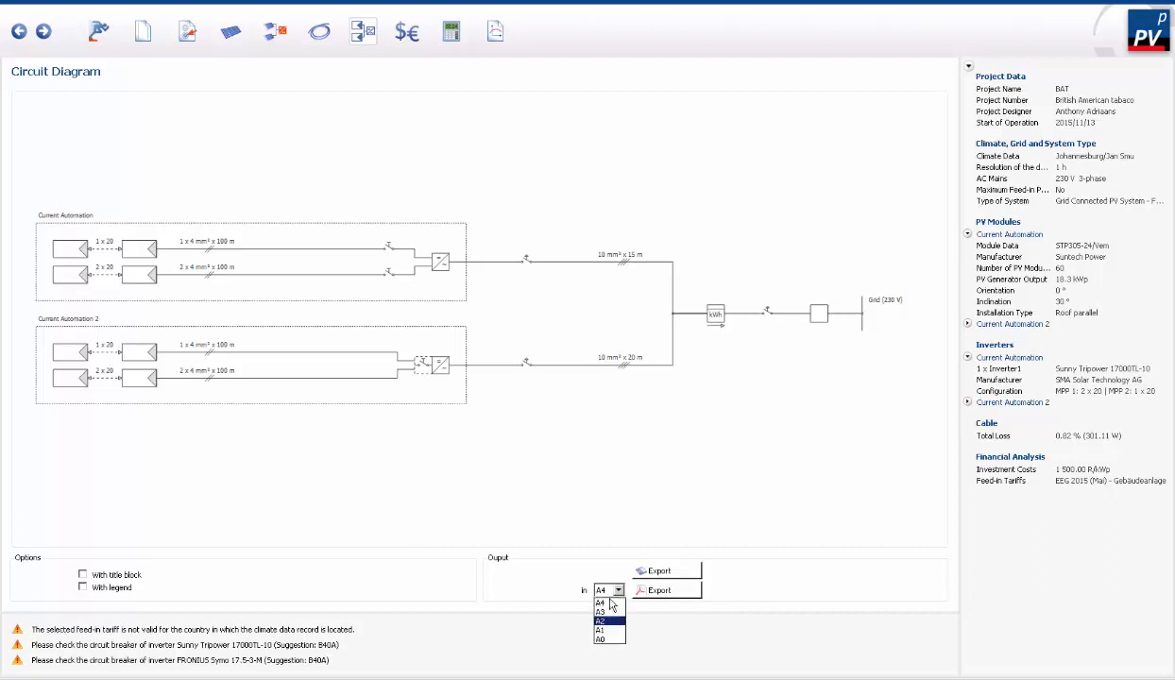
left_click(706, 476)
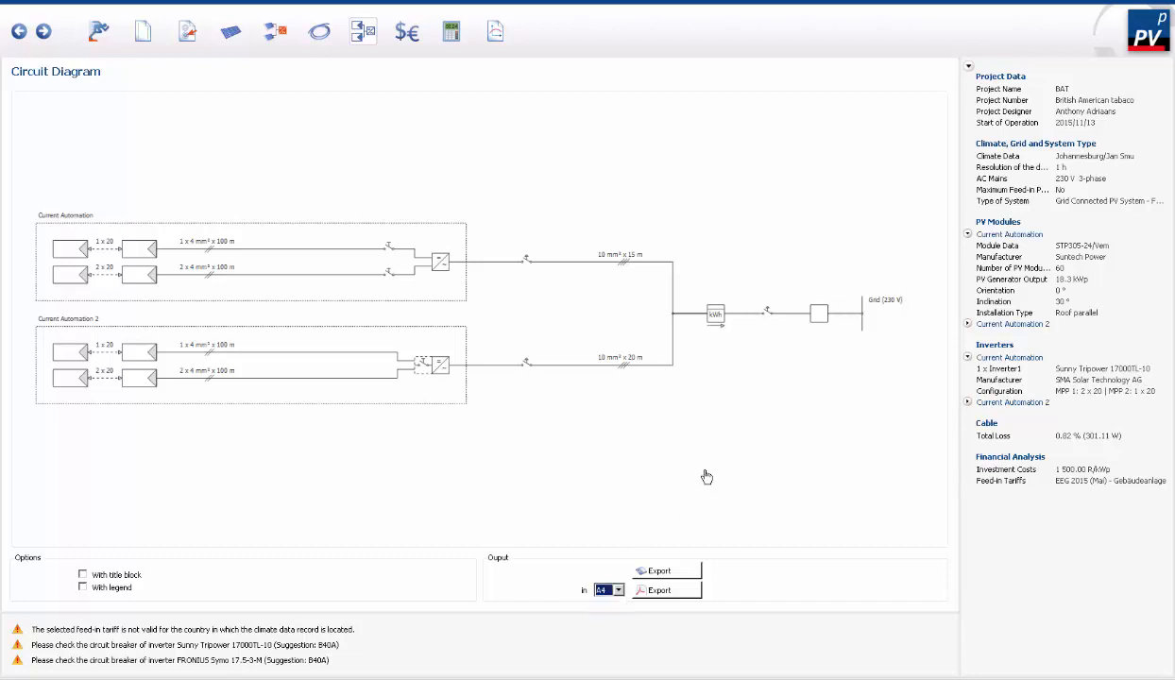
left_click(83, 575)
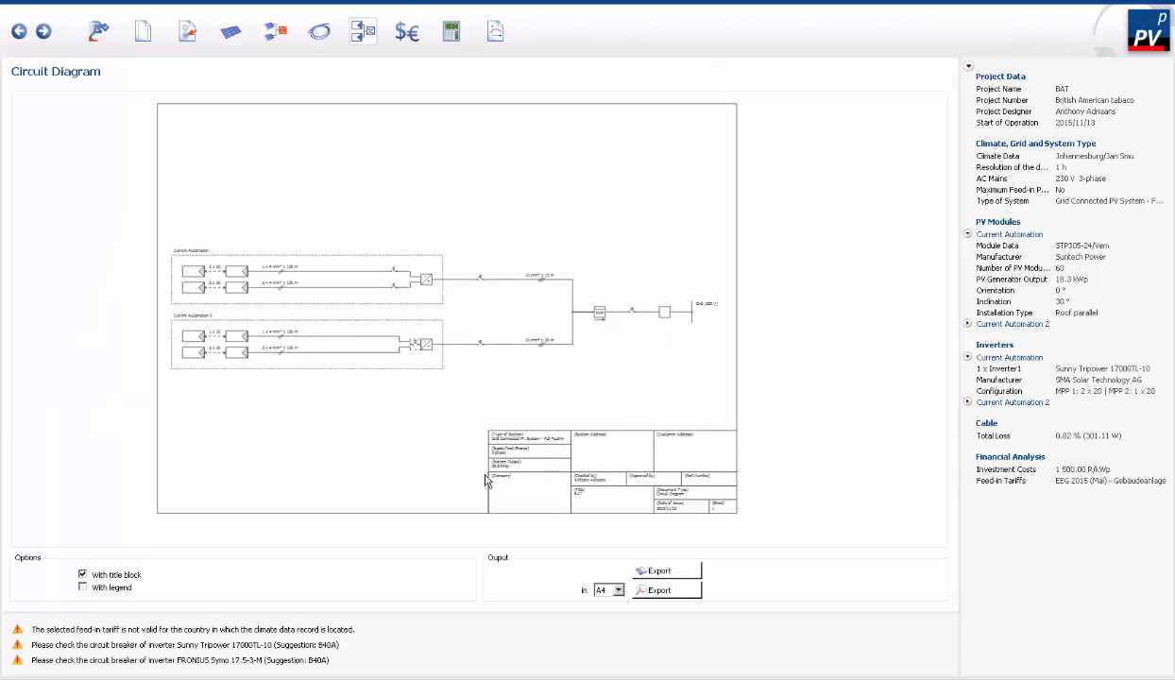
left_click(96, 588)
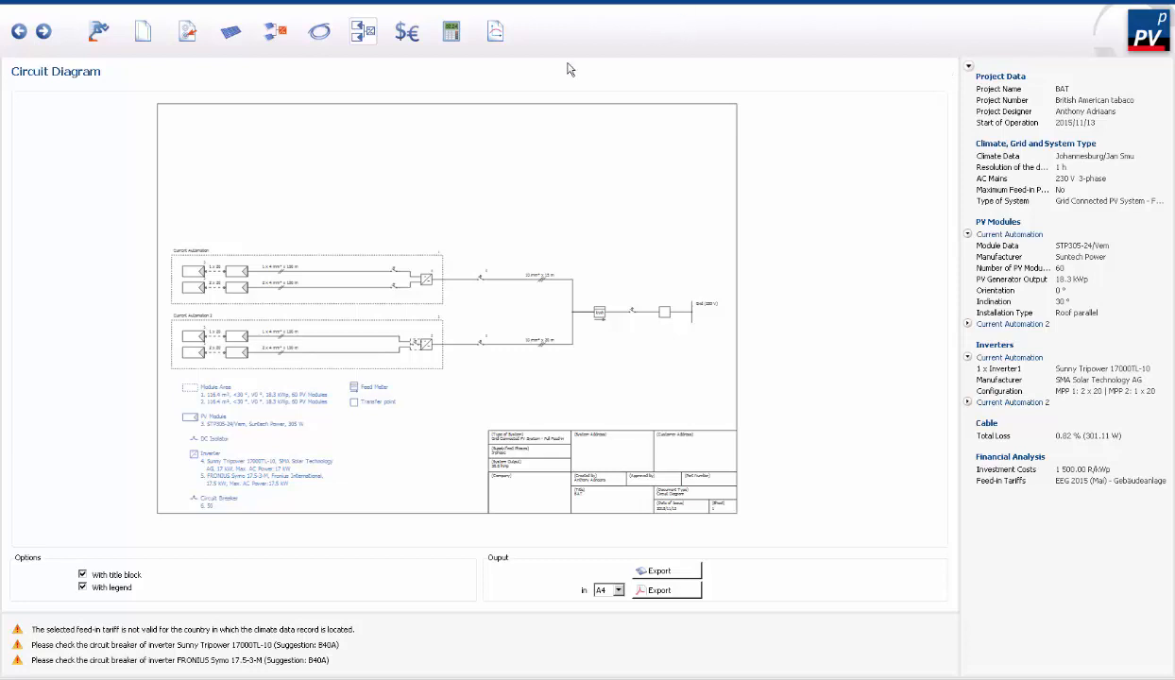
- Open the financial analysis parameters for editing and go to Income and expenditure
left_click(407, 31)
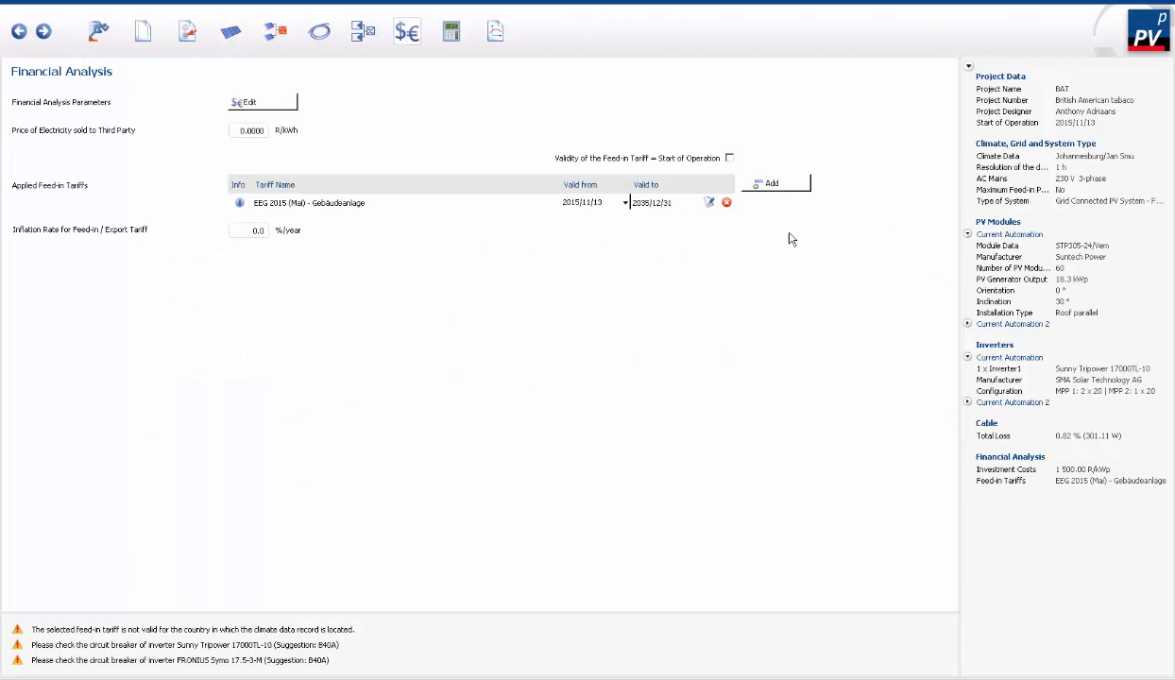
left_click(360, 38)
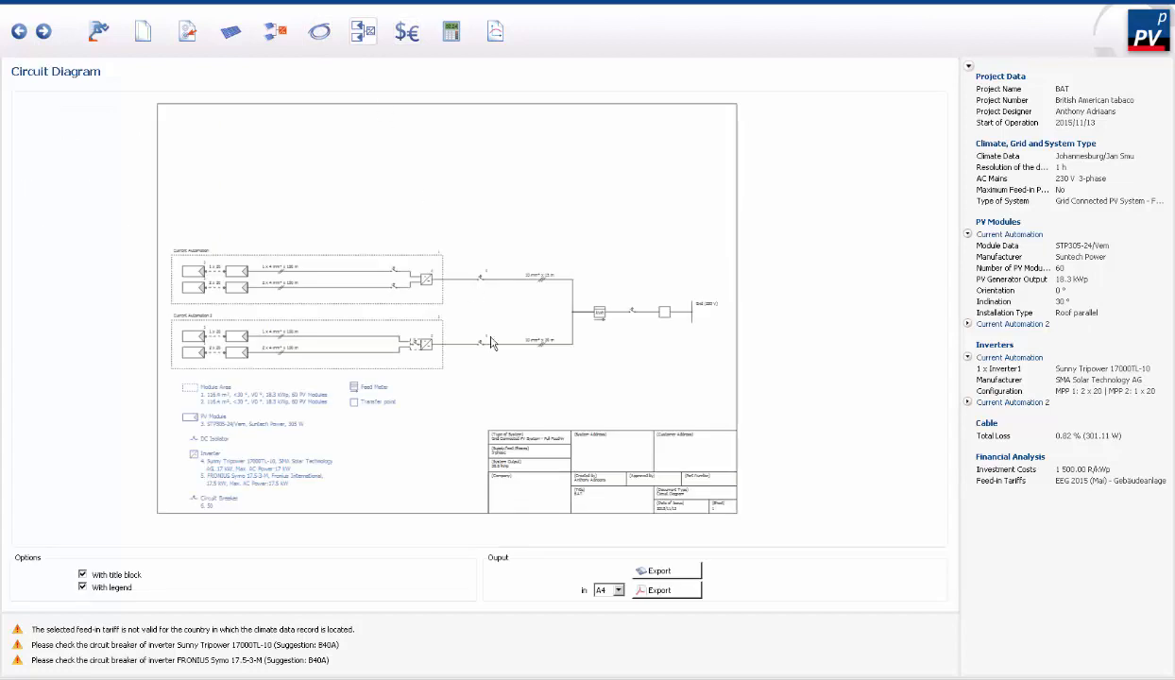
left_click(413, 36)
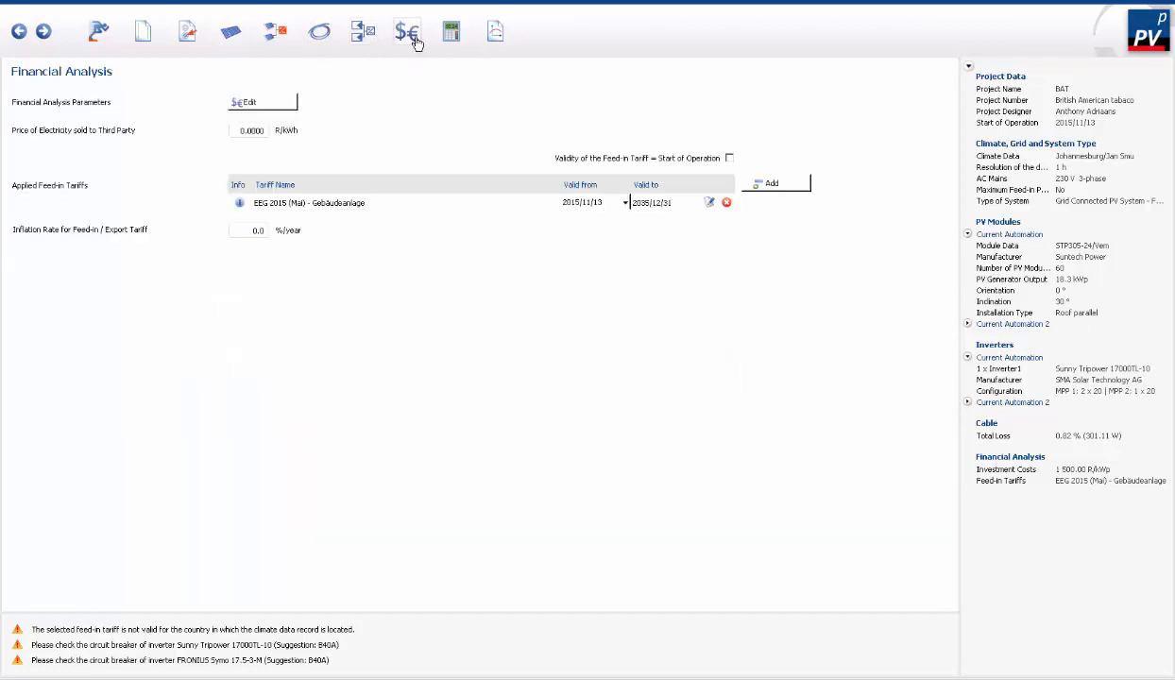
left_click(272, 104)
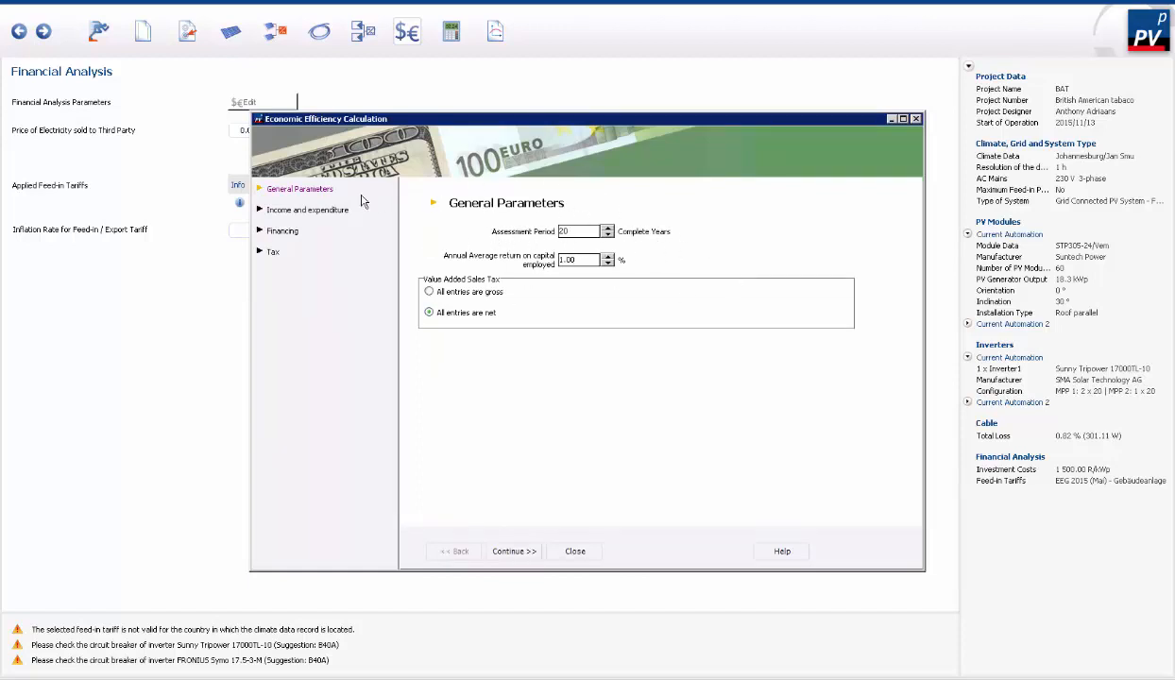
left_click(290, 212)
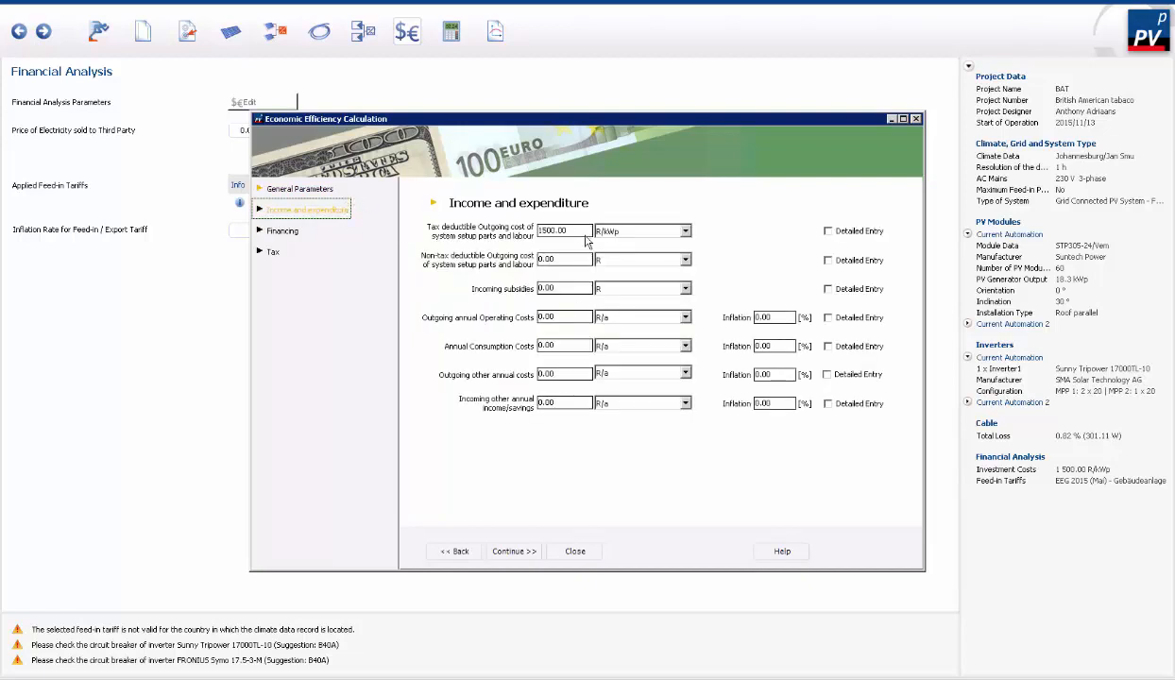
- Set the tax deductible outgoing cost of system setup parts and labour to 732000 in R instead of R/kWp
left_click(554, 230)
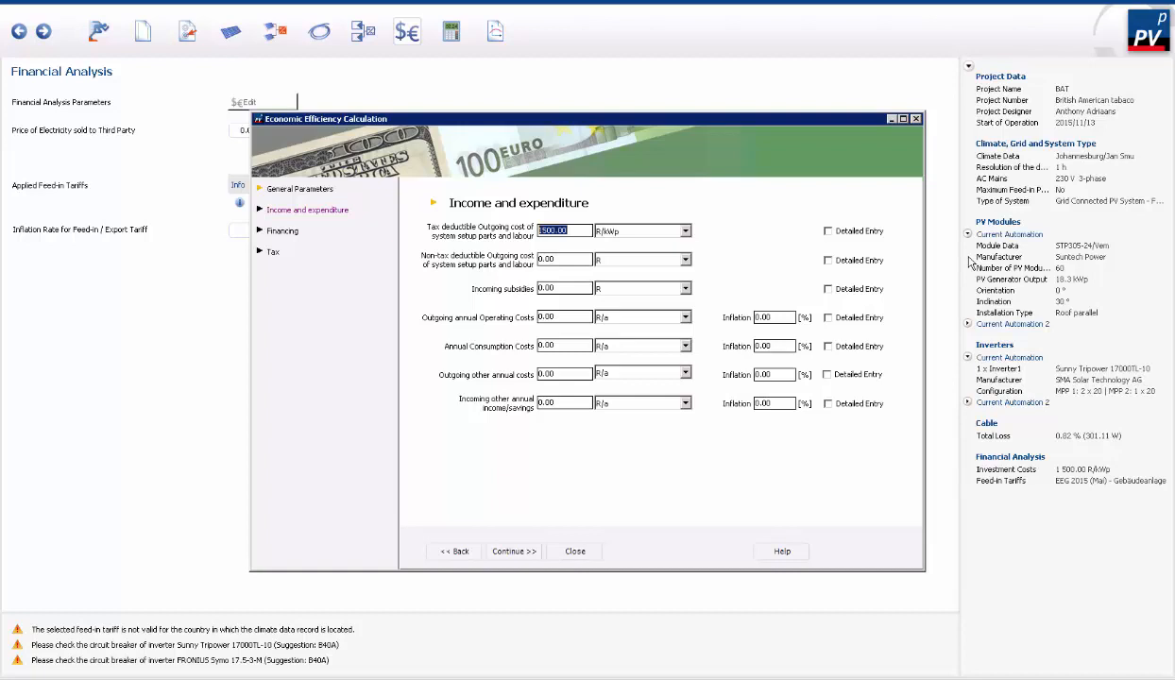
left_click(686, 232)
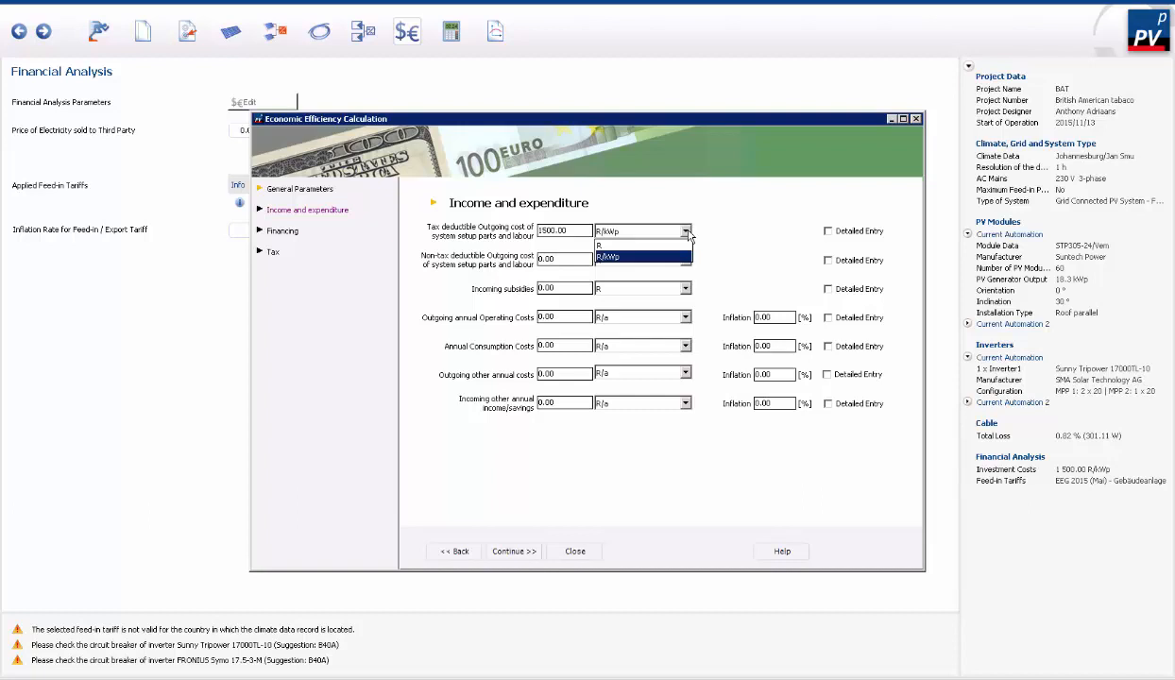
left_click(616, 247)
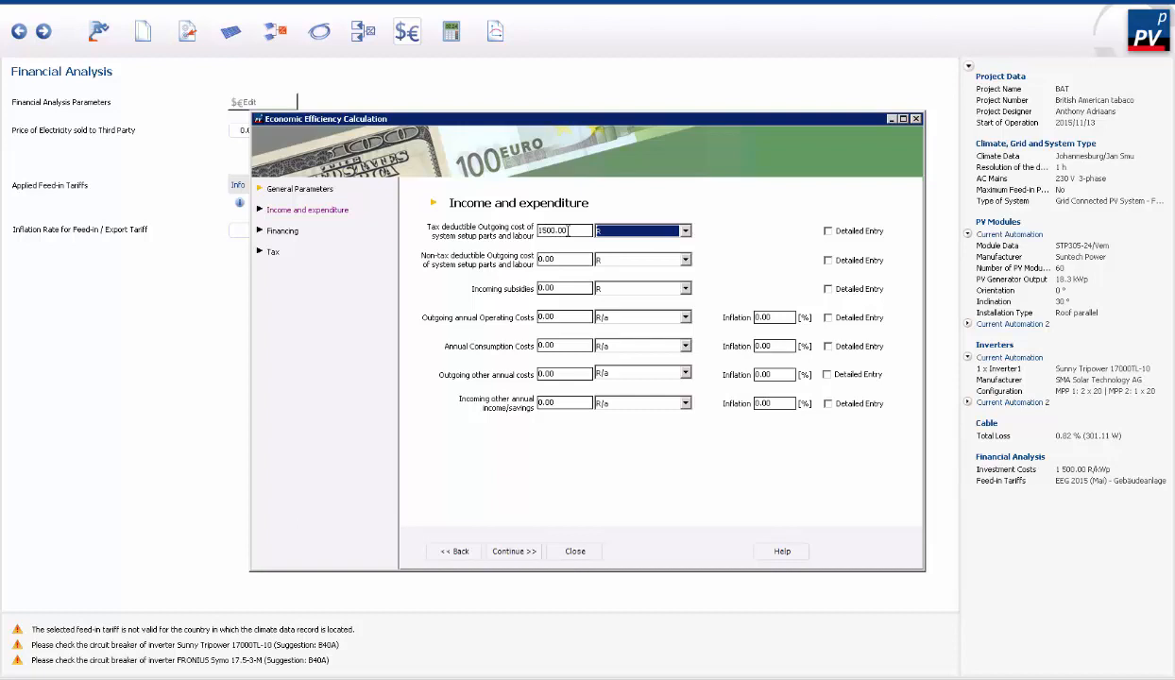
left_click_drag(569, 231, 491, 230)
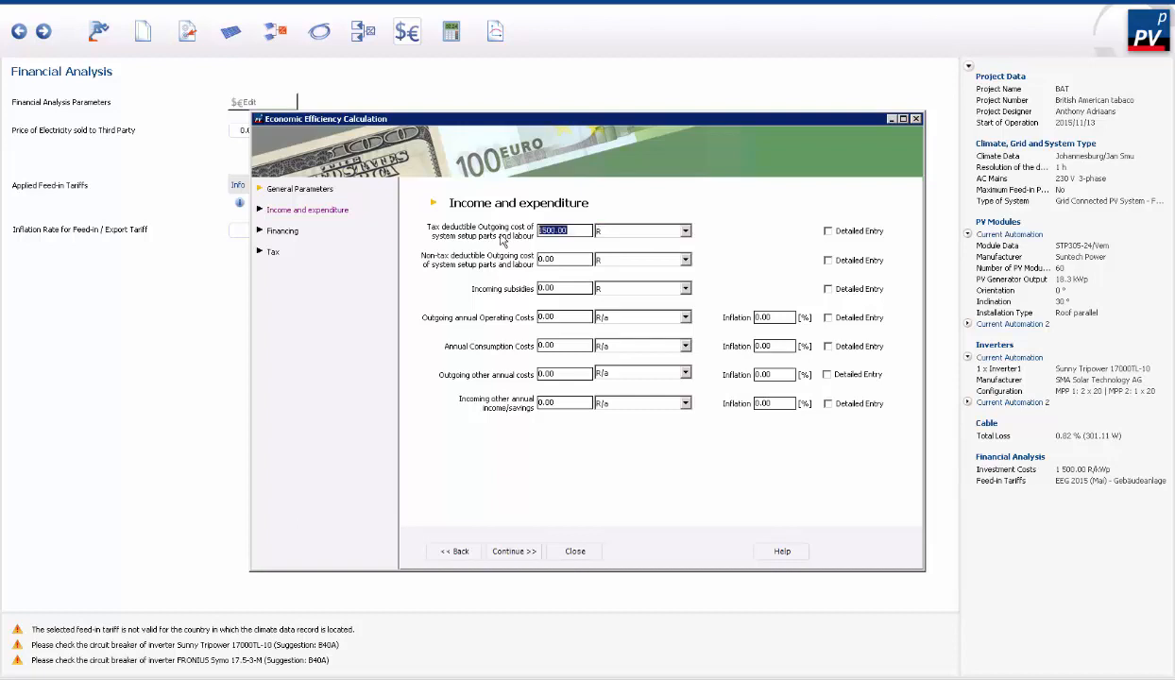
type("732000")
- Switch the non-tax deductible outgoing cost to detailed entry and add a second position to the one-off payments
left_click(685, 260)
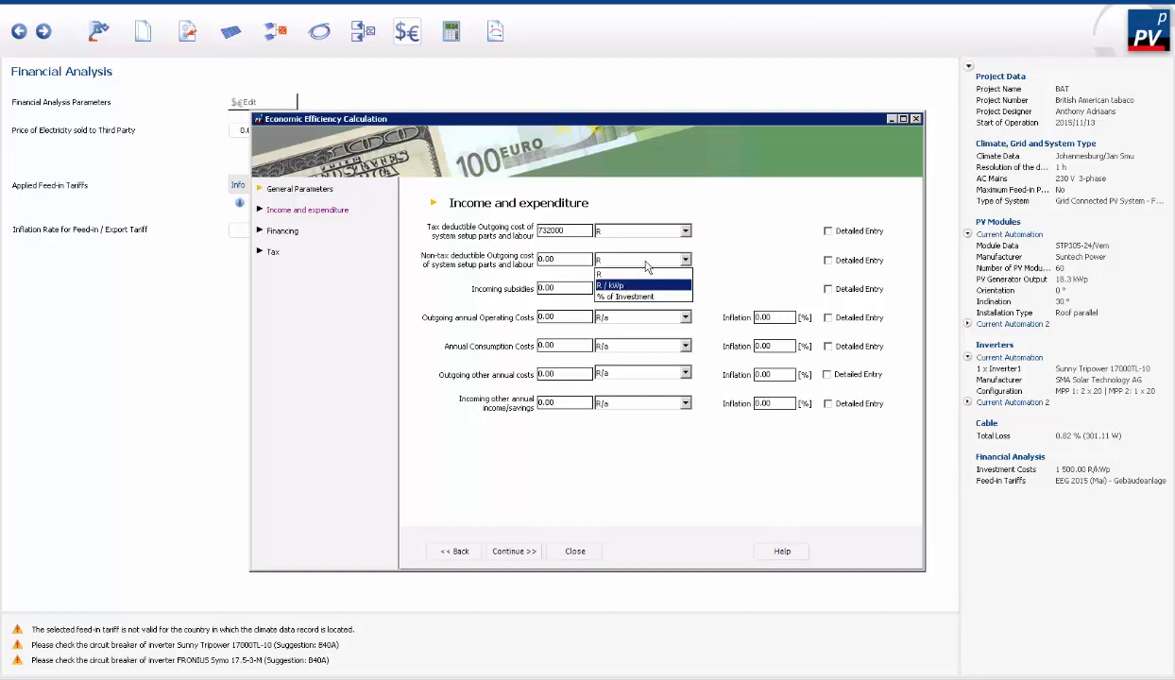
left_click(722, 256)
left_click(828, 260)
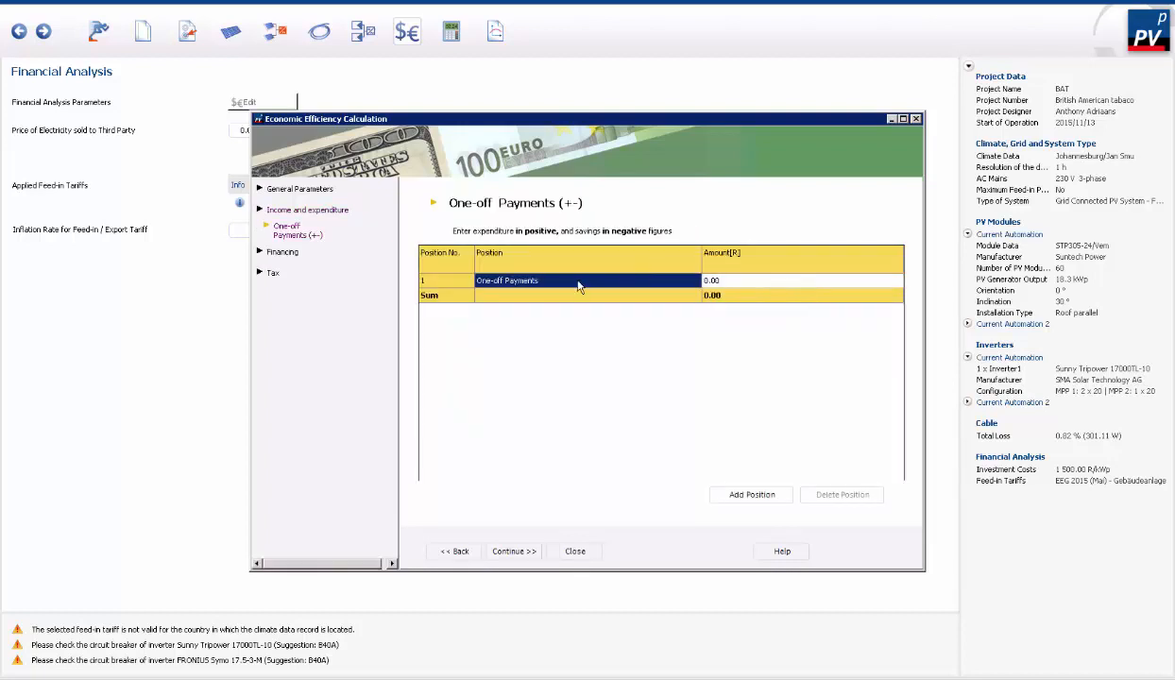
double_click(525, 283)
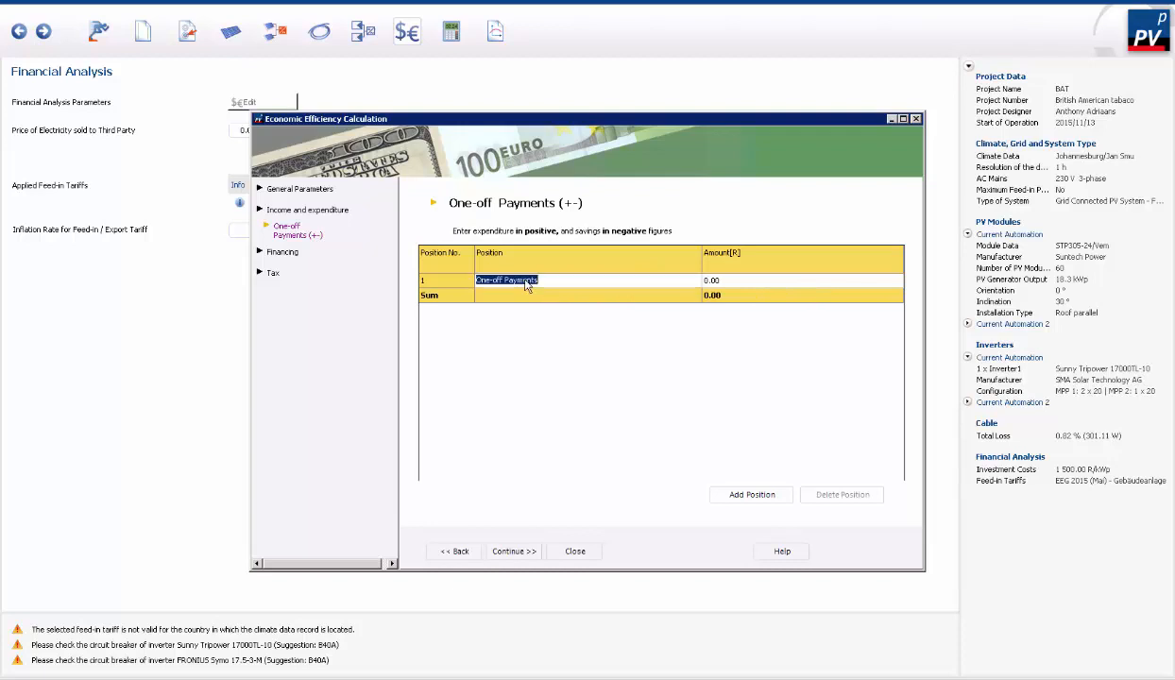
left_click(560, 279)
left_click(752, 491)
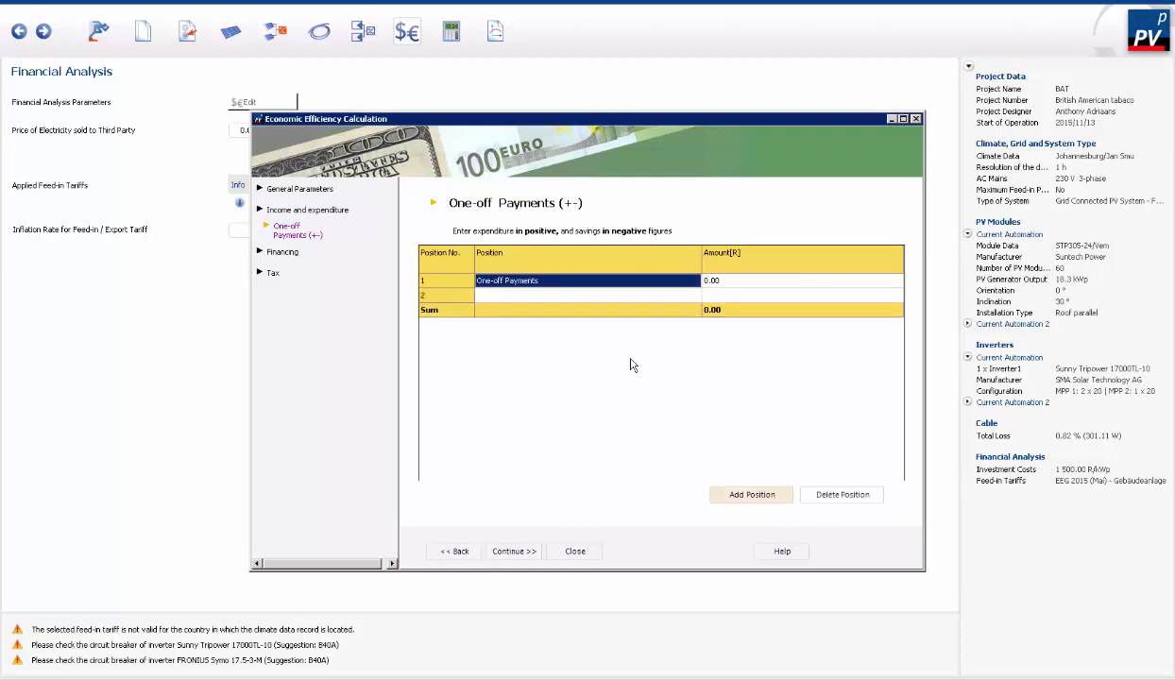
left_click(569, 293)
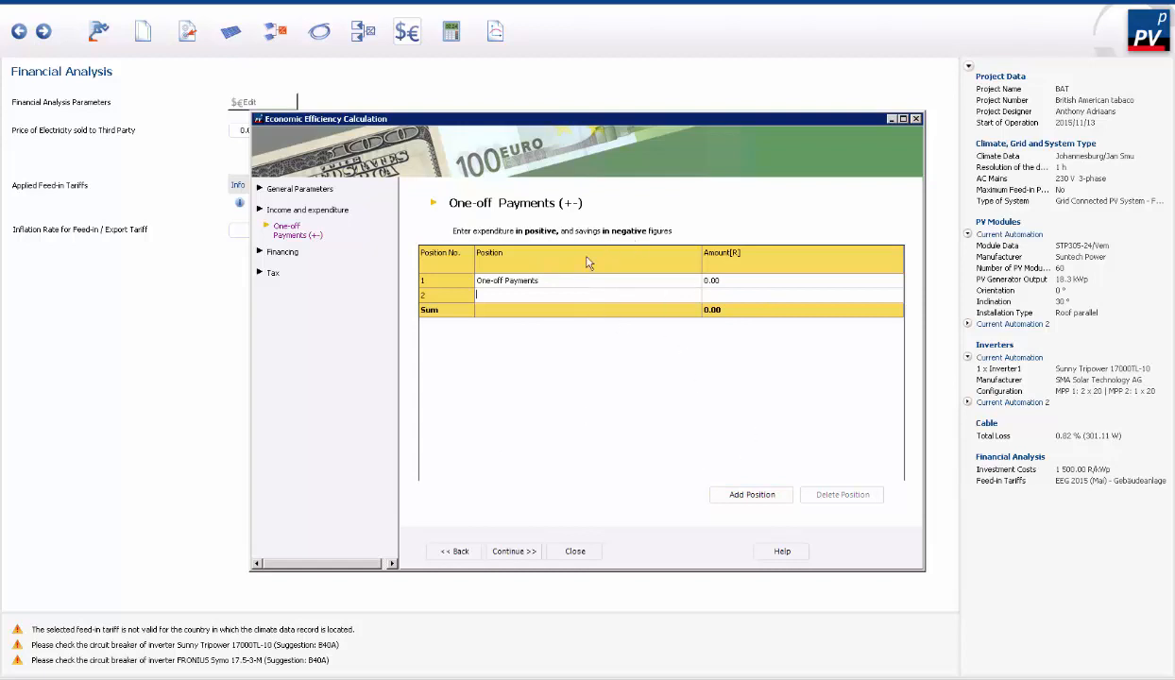
double_click(528, 284)
right_click(517, 283)
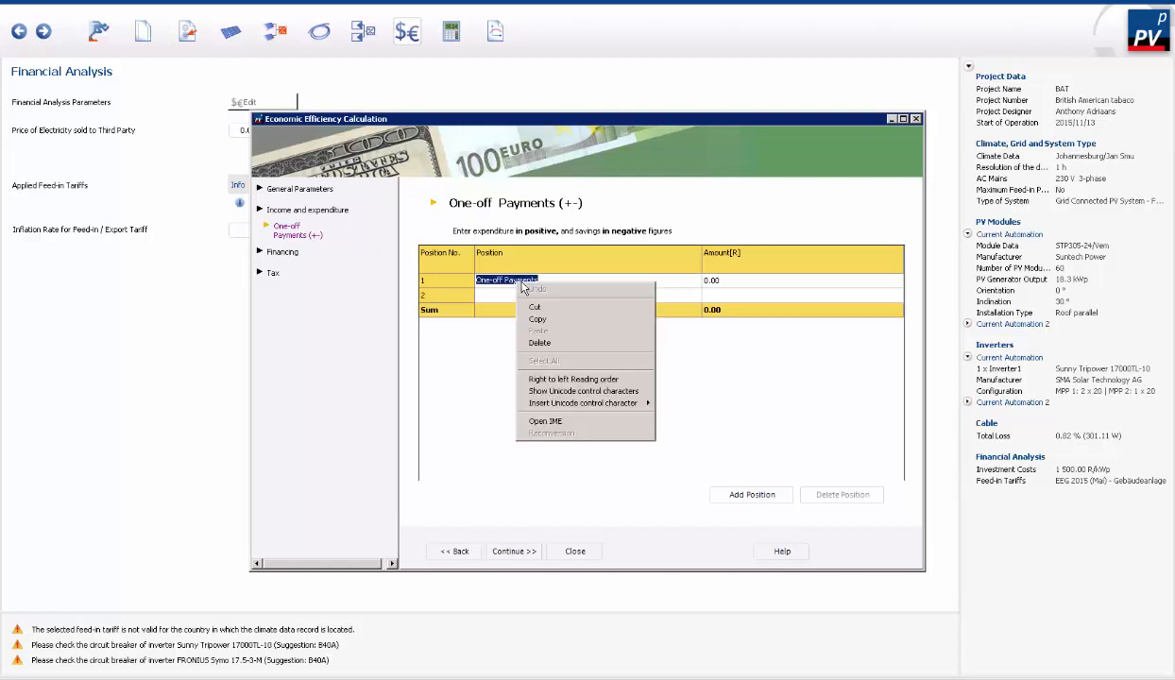
left_click(777, 389)
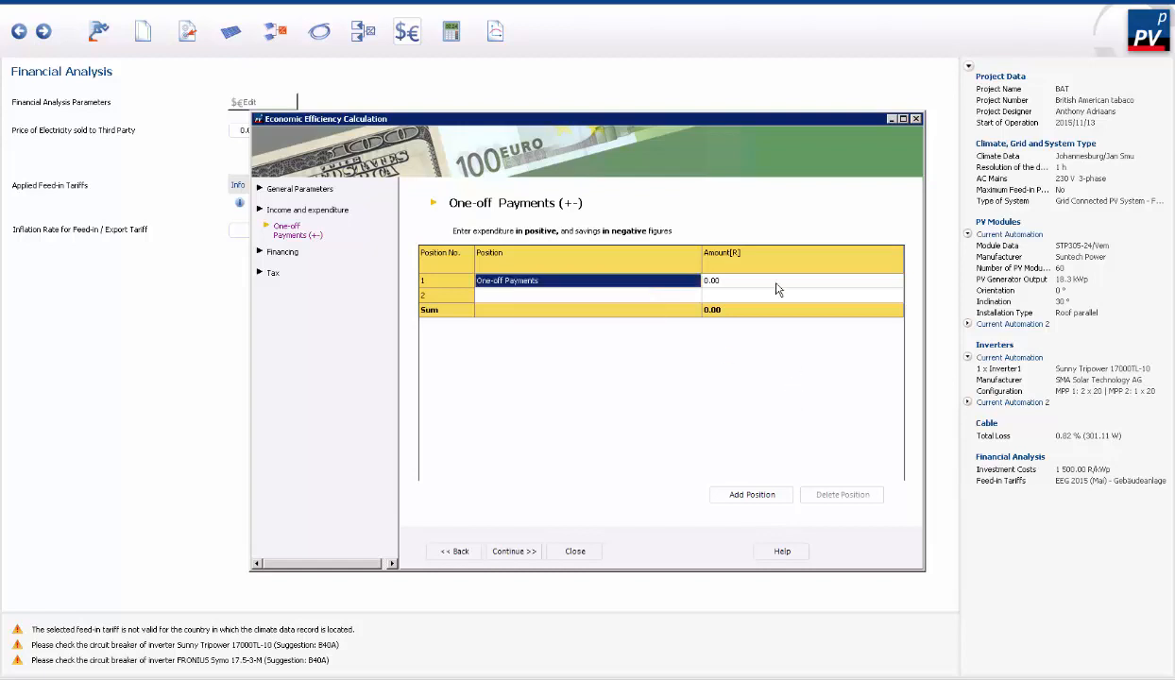
double_click(723, 280)
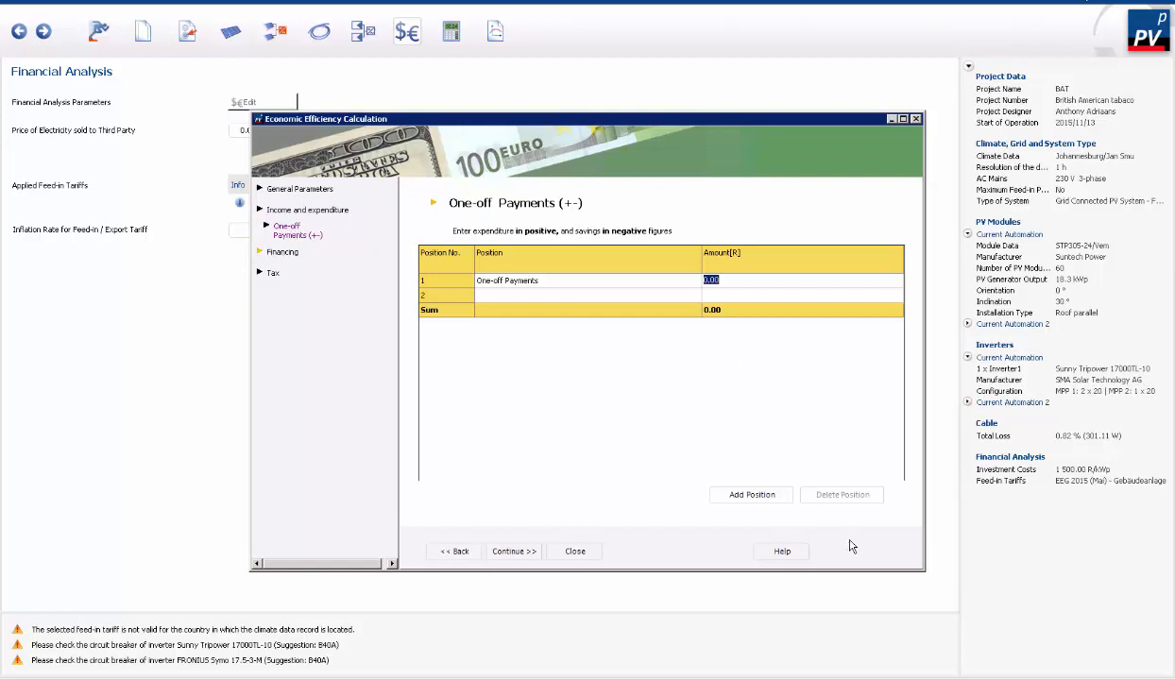
- Return to Income and expenditure and remove the detailed entry of the non-tax deductible outgoing cost together with its detailed positions
left_click(455, 550)
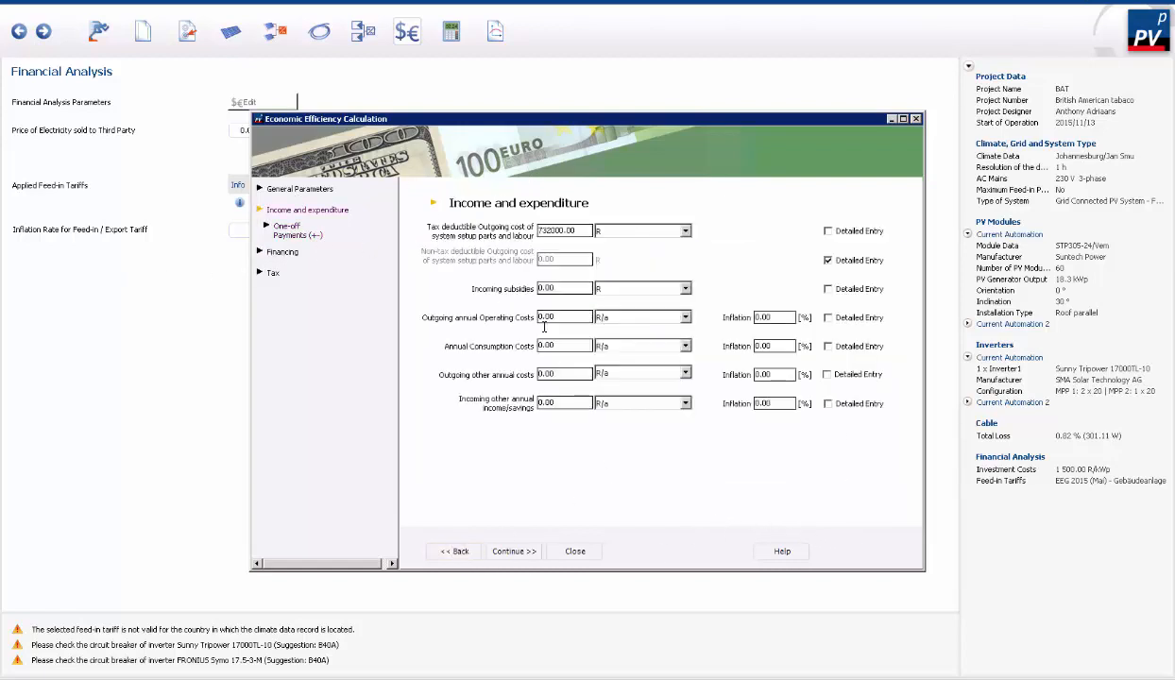
left_click(829, 261)
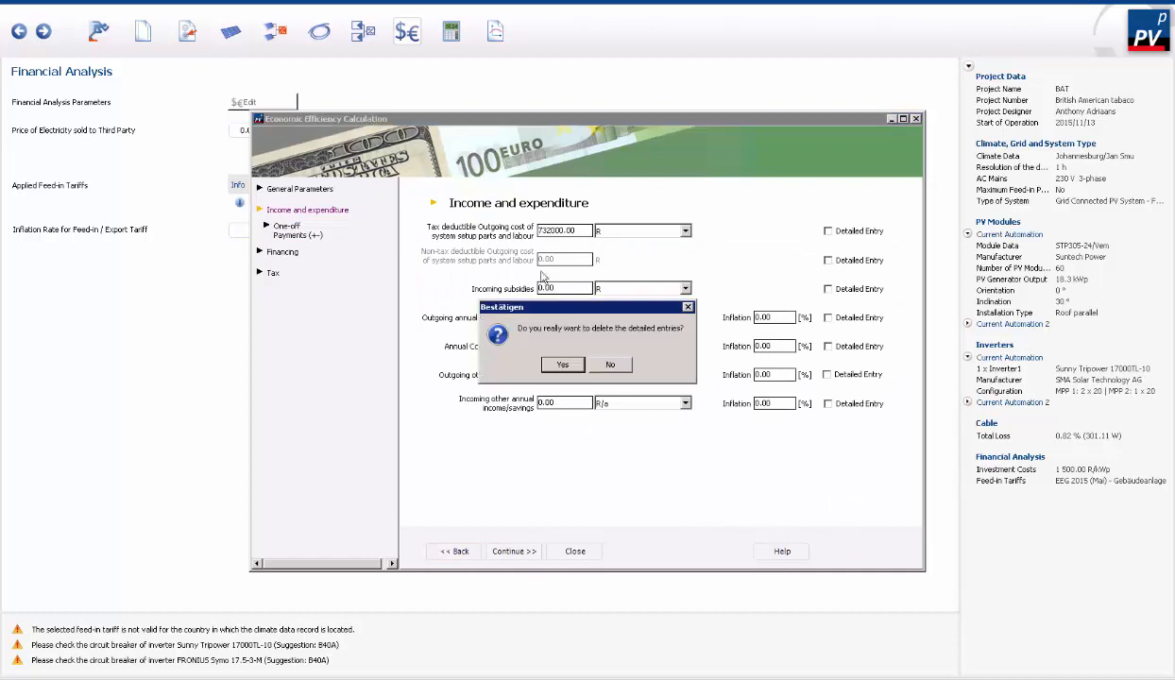
left_click(564, 368)
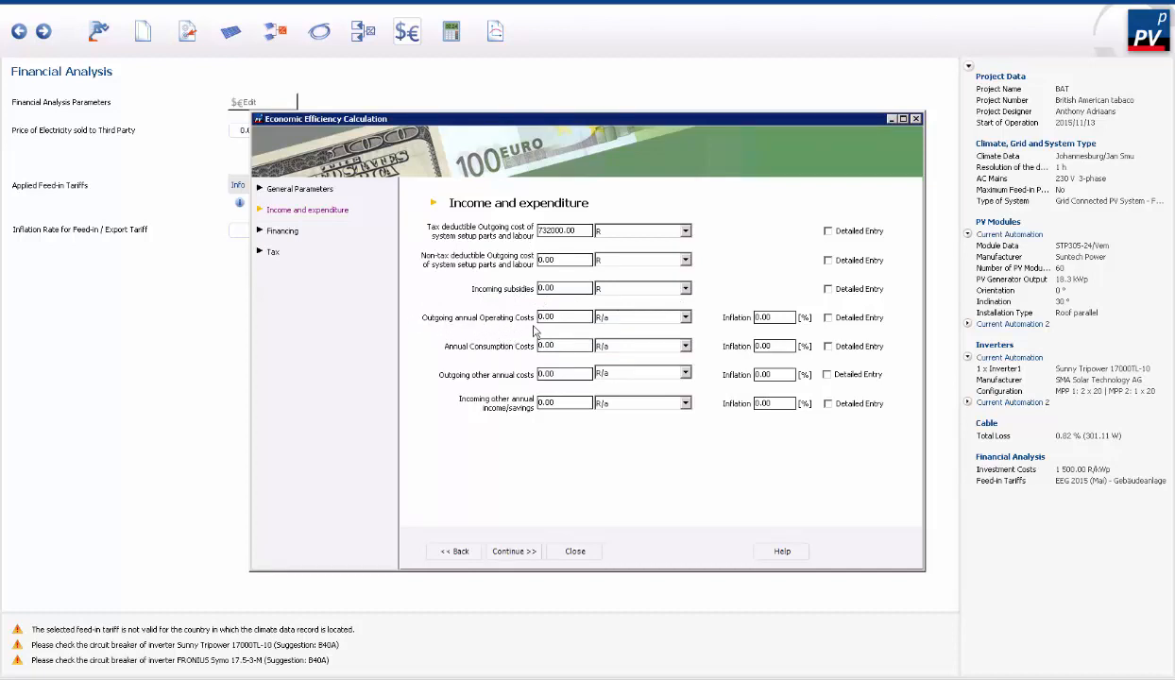
- Set the outgoing annual operating costs to 1 % of Investment/a and keep R/a as the unit for the annual consumption costs
left_click(685, 317)
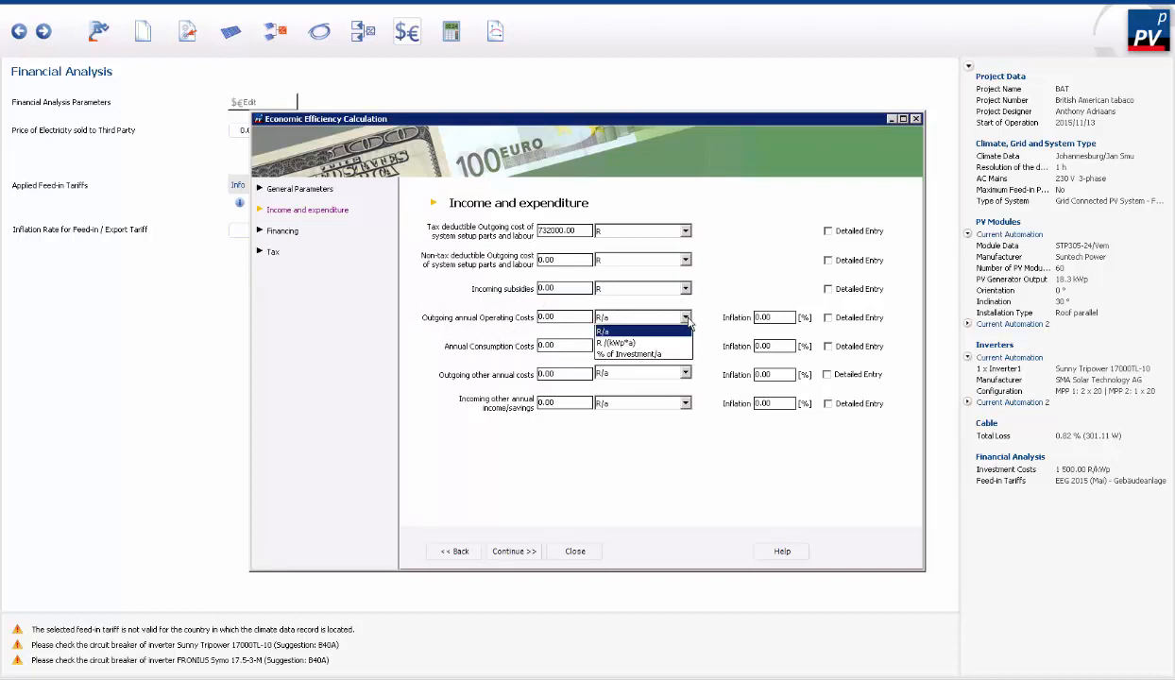
left_click(643, 354)
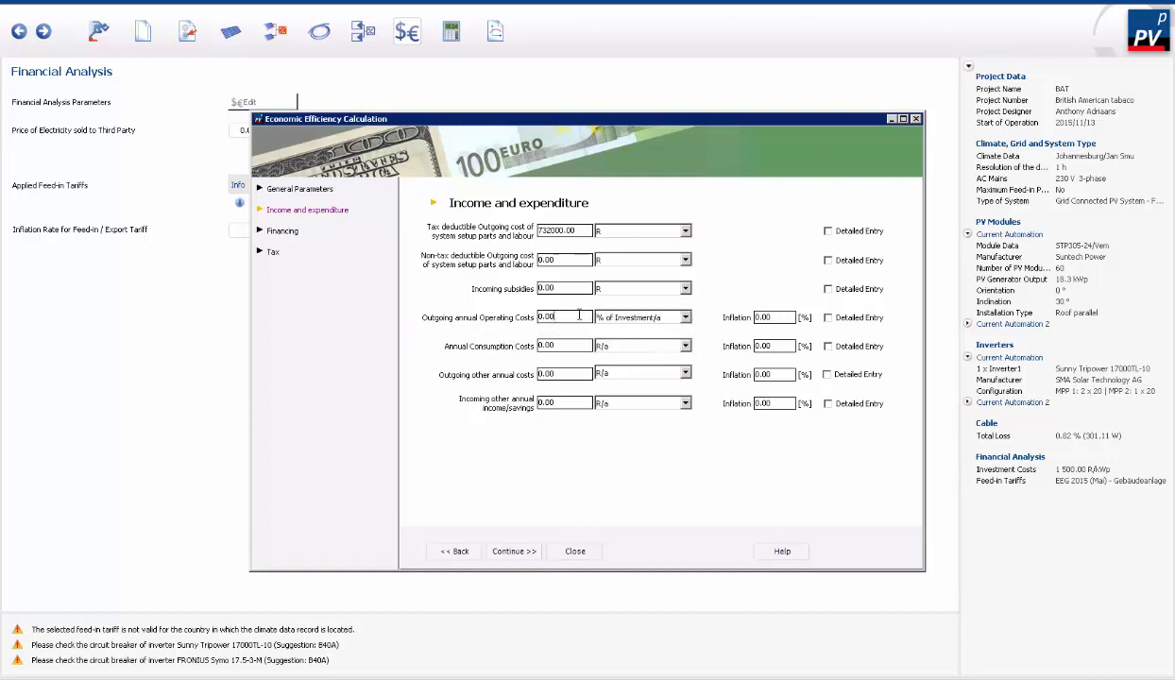
left_click_drag(543, 313, 523, 307)
type("1")
left_click(576, 346)
left_click(686, 347)
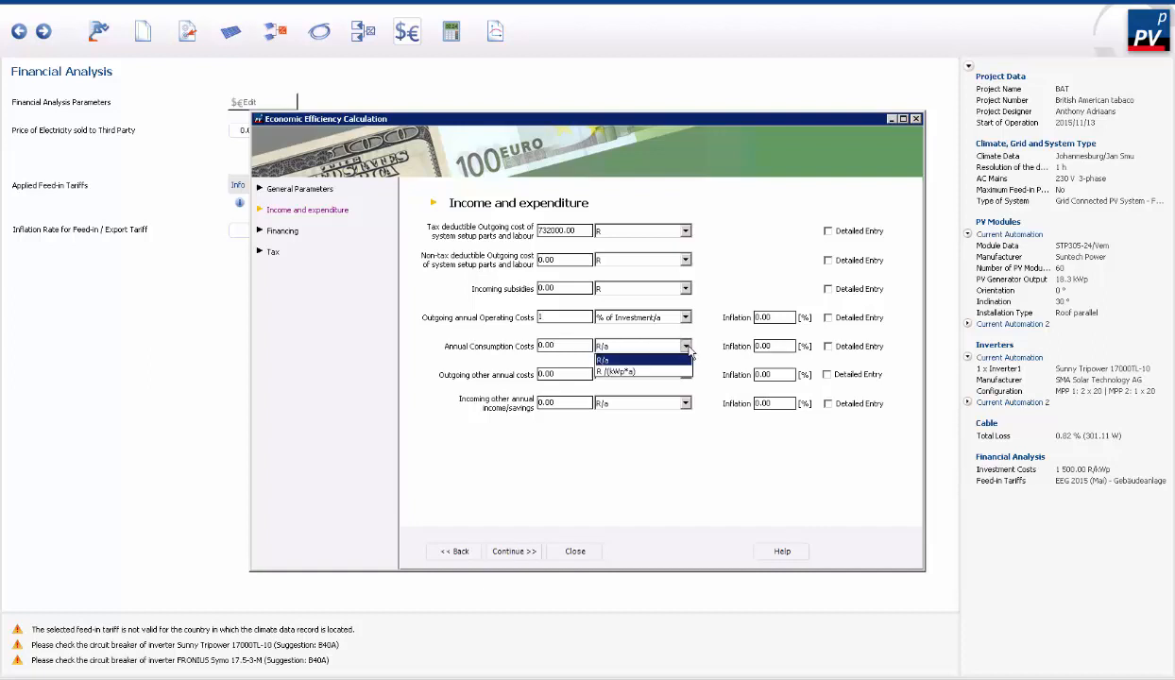
left_click(682, 347)
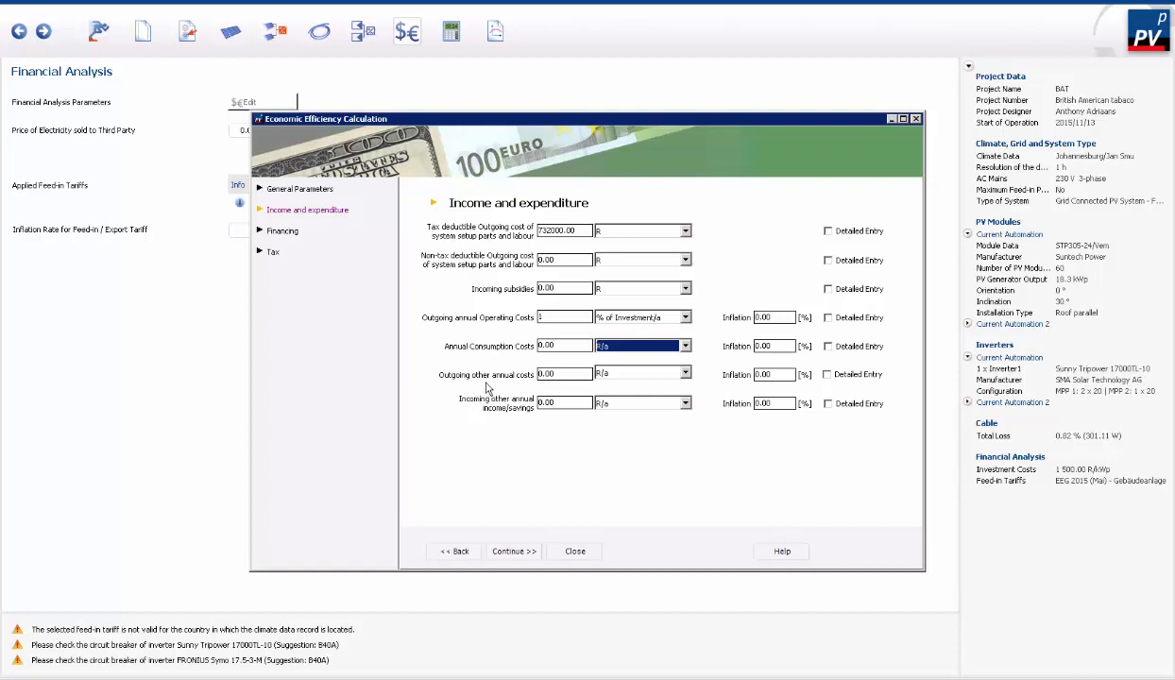
- Try financing with one loan, monthly repayment and a repayment-free initial period of 0 years, and return to No Loan
left_click(295, 233)
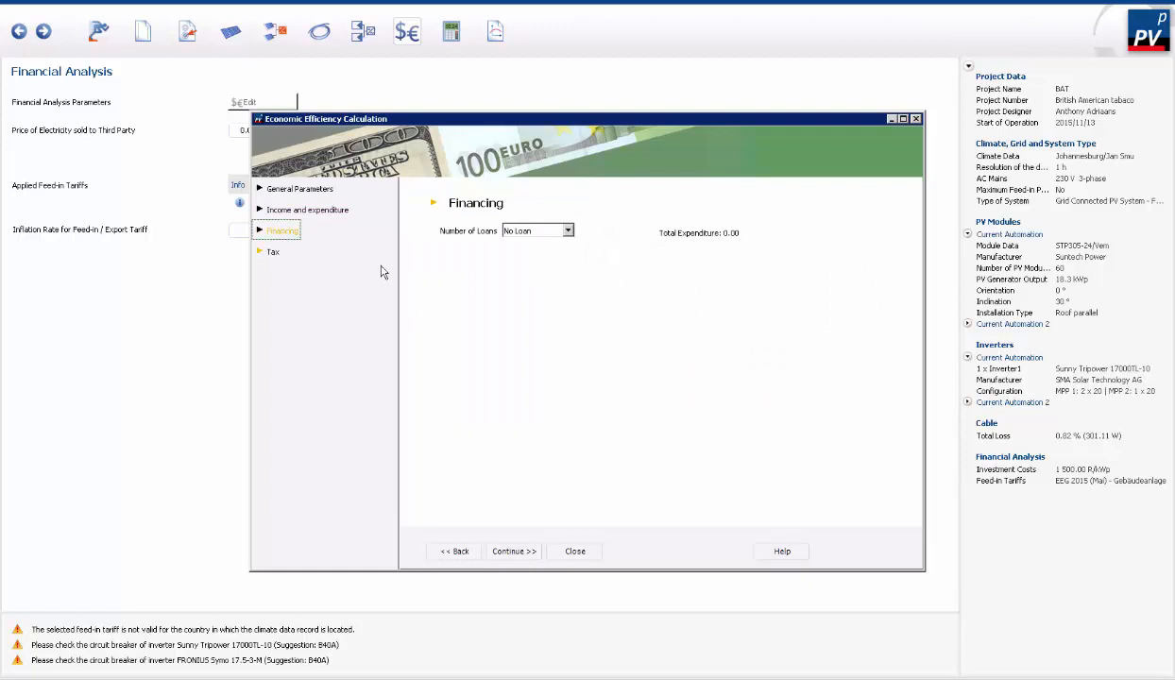
left_click(568, 231)
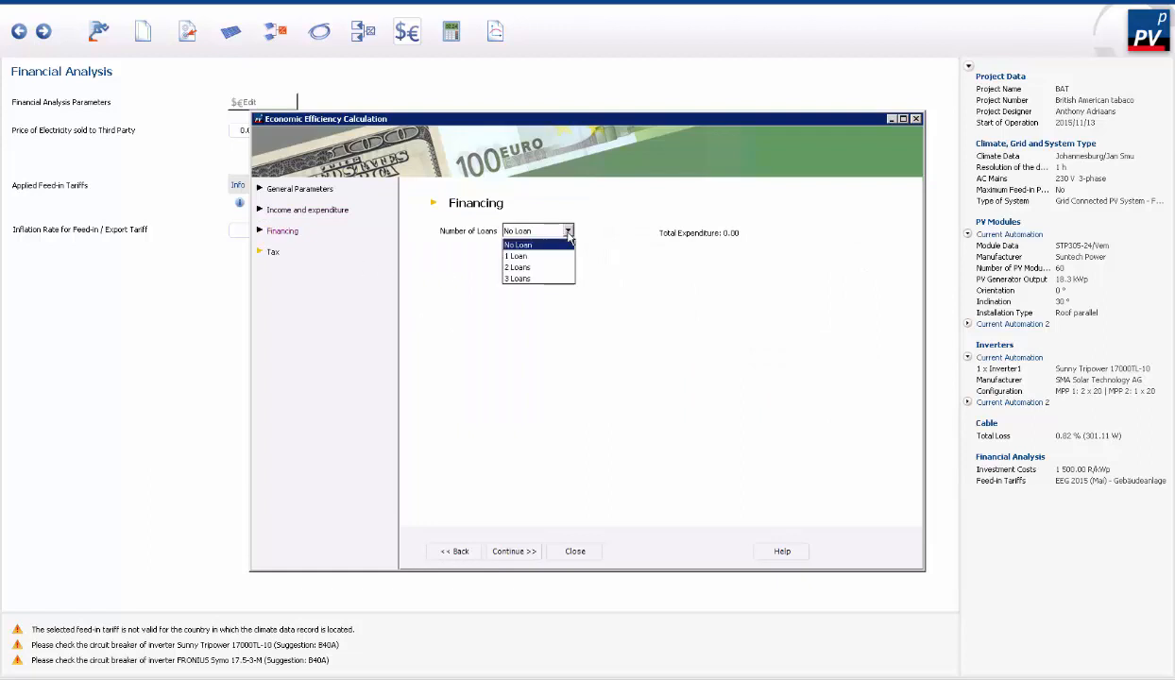
left_click(525, 257)
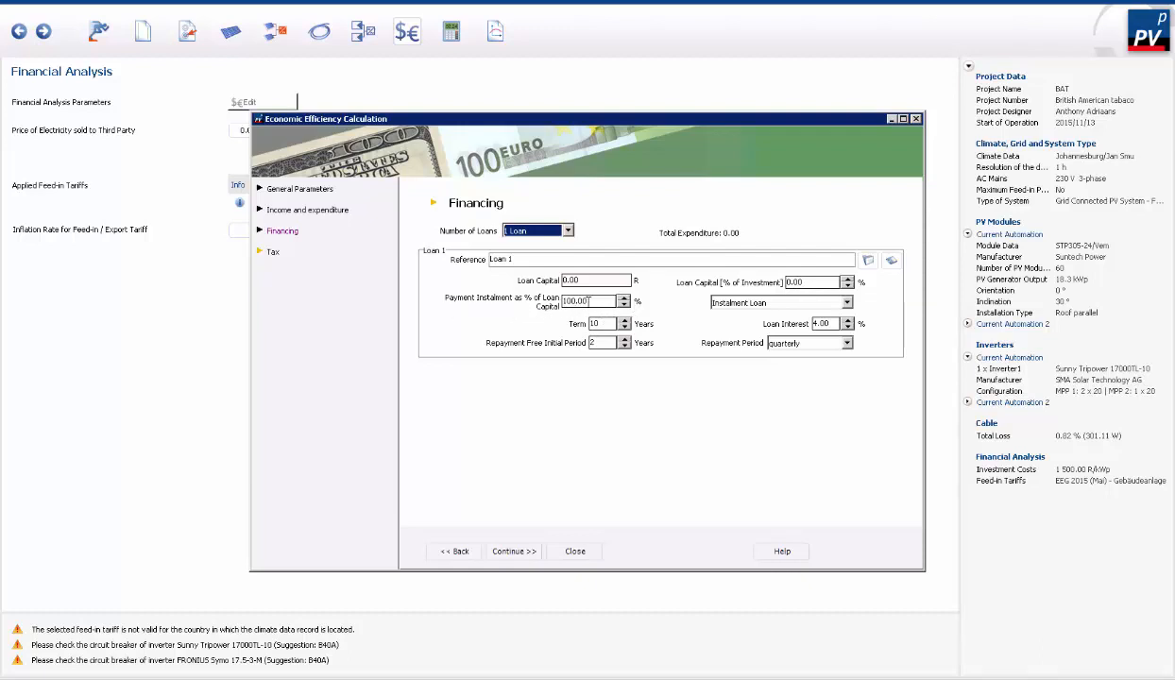
left_click(818, 343)
left_click(796, 354)
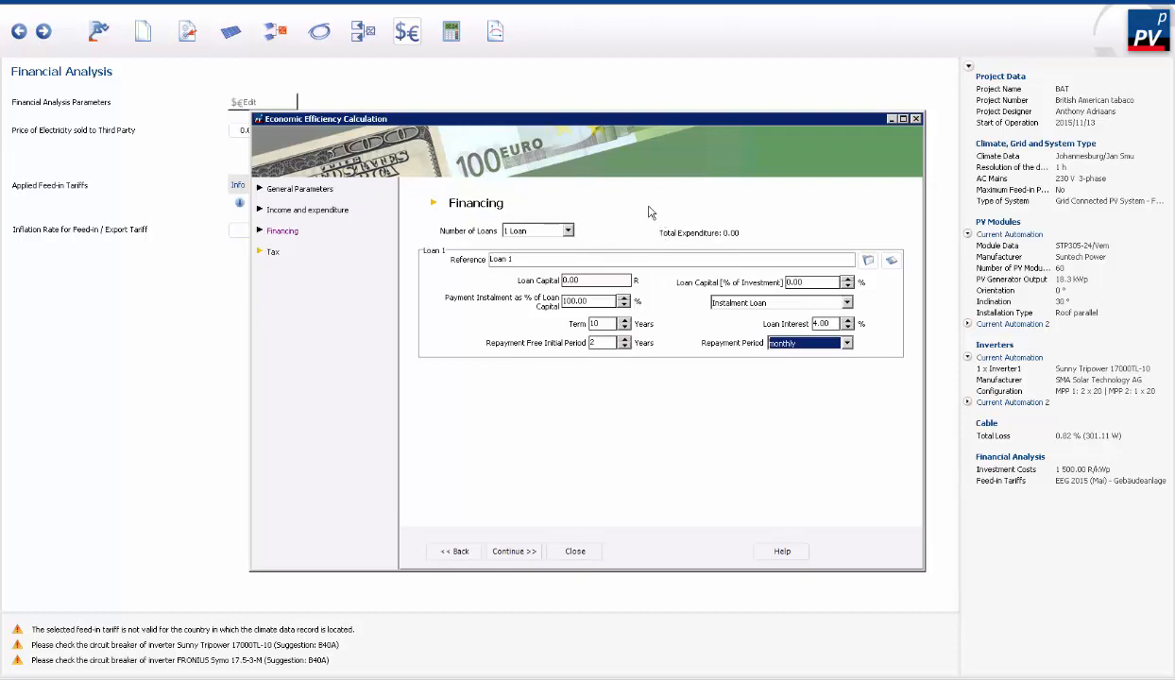
left_click(614, 343)
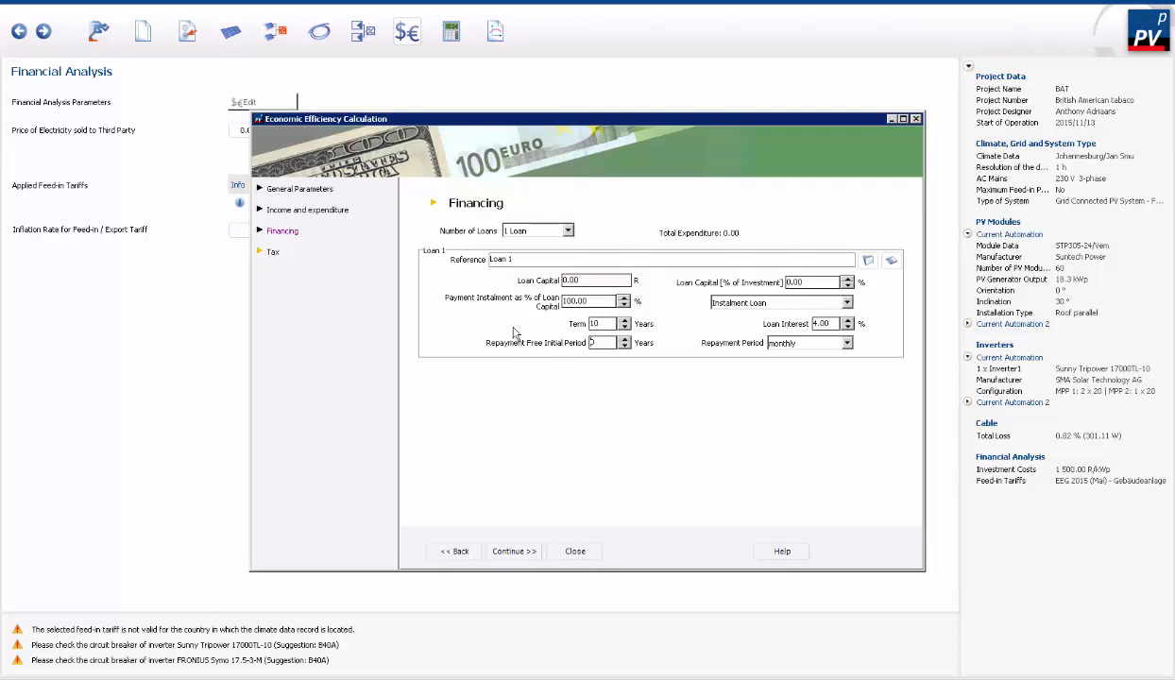
left_click(557, 231)
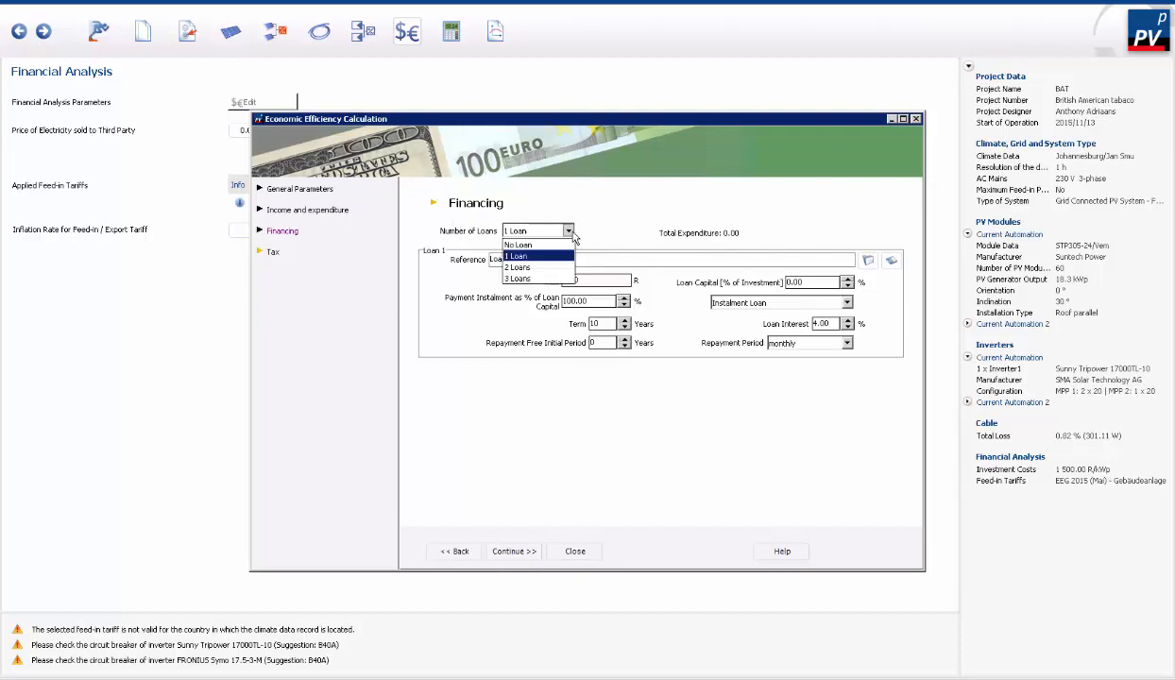
left_click(531, 246)
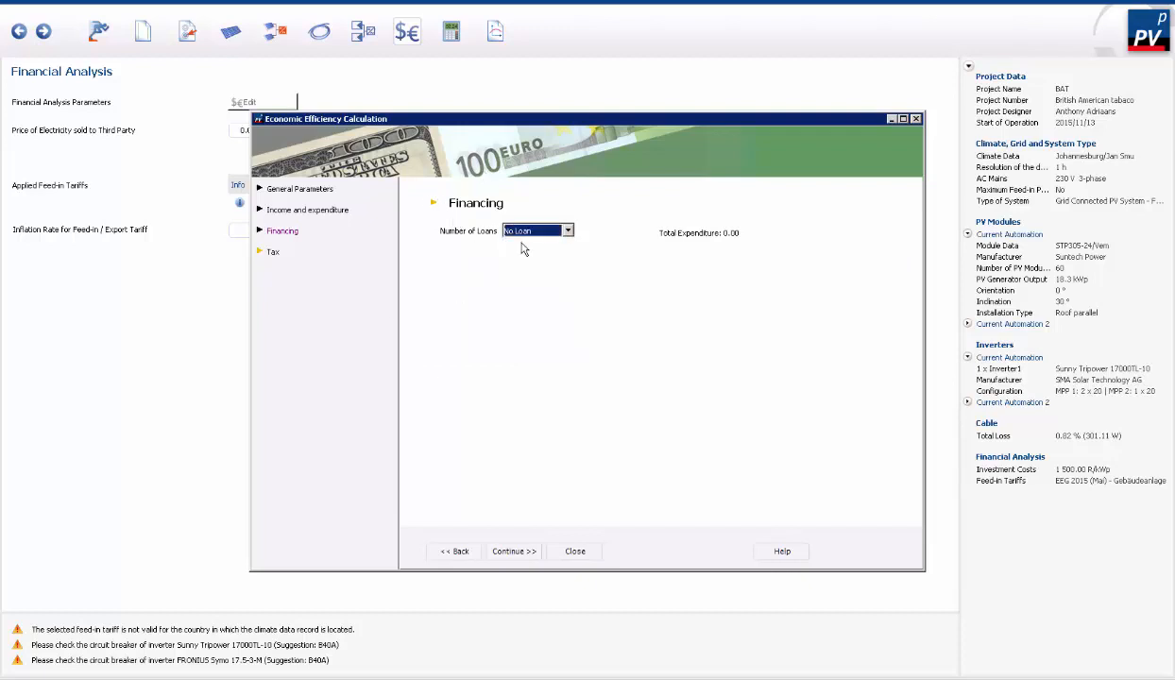
- Allow for tax at a 0 % marginal rate with linear depreciation over 10 years, and close the economic efficiency parameters
left_click(276, 250)
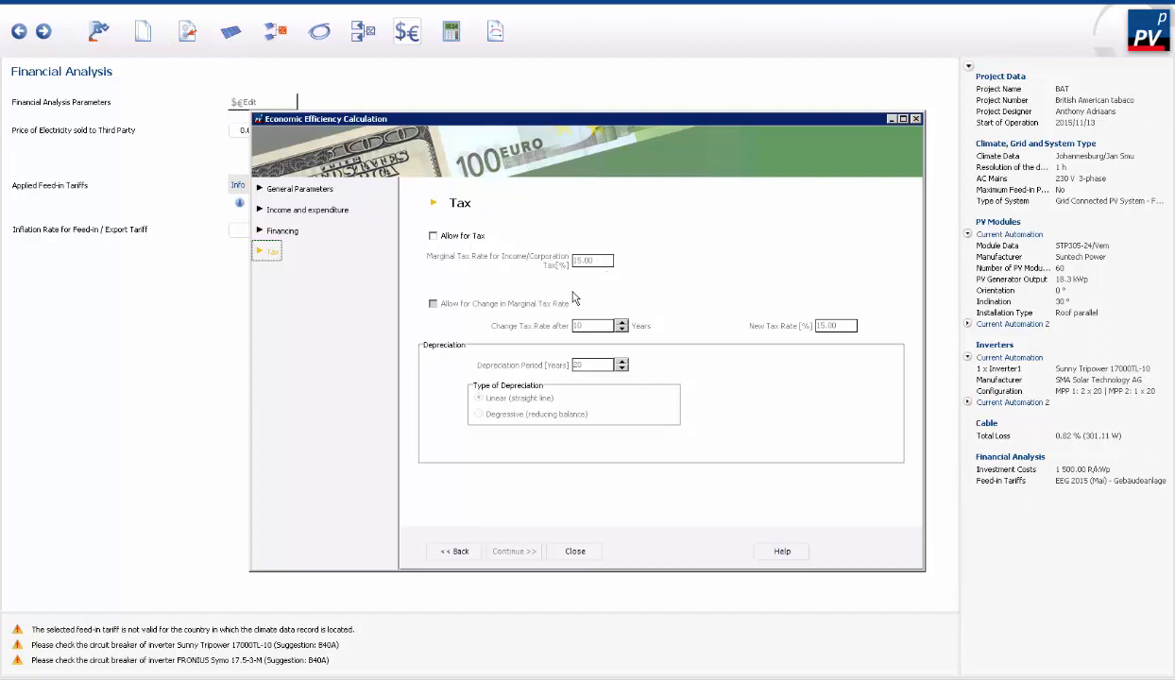
left_click(433, 236)
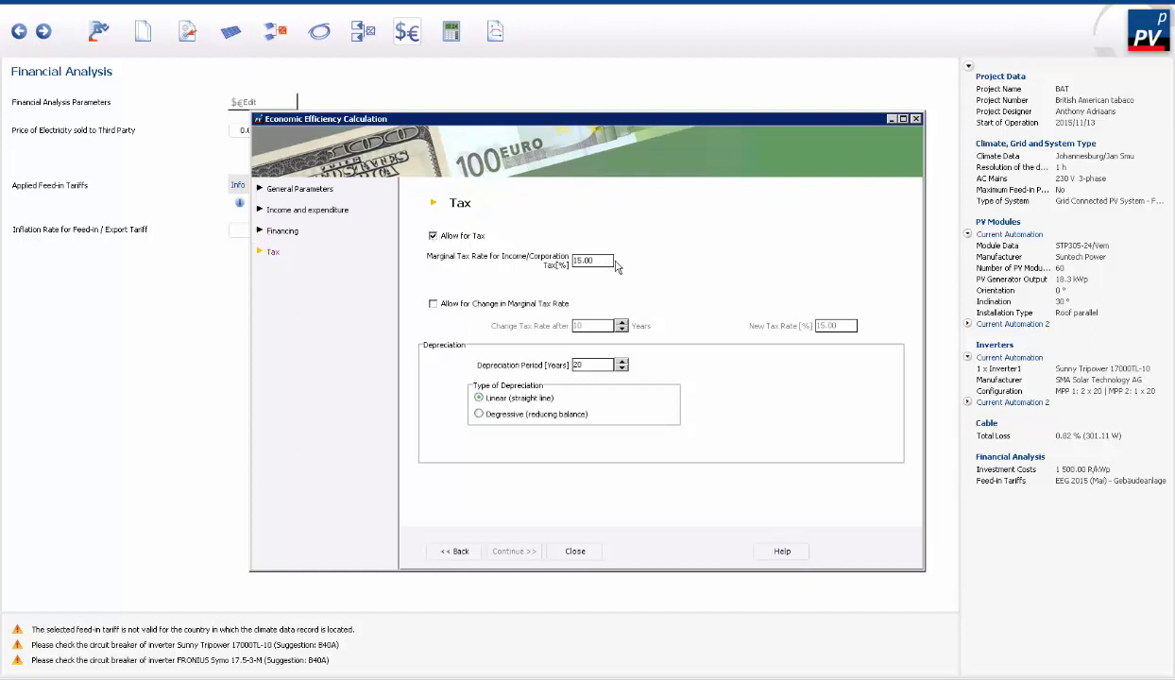
left_click_drag(595, 259, 541, 259)
type("0")
left_click_drag(586, 365, 564, 365)
type("10")
left_click(584, 414)
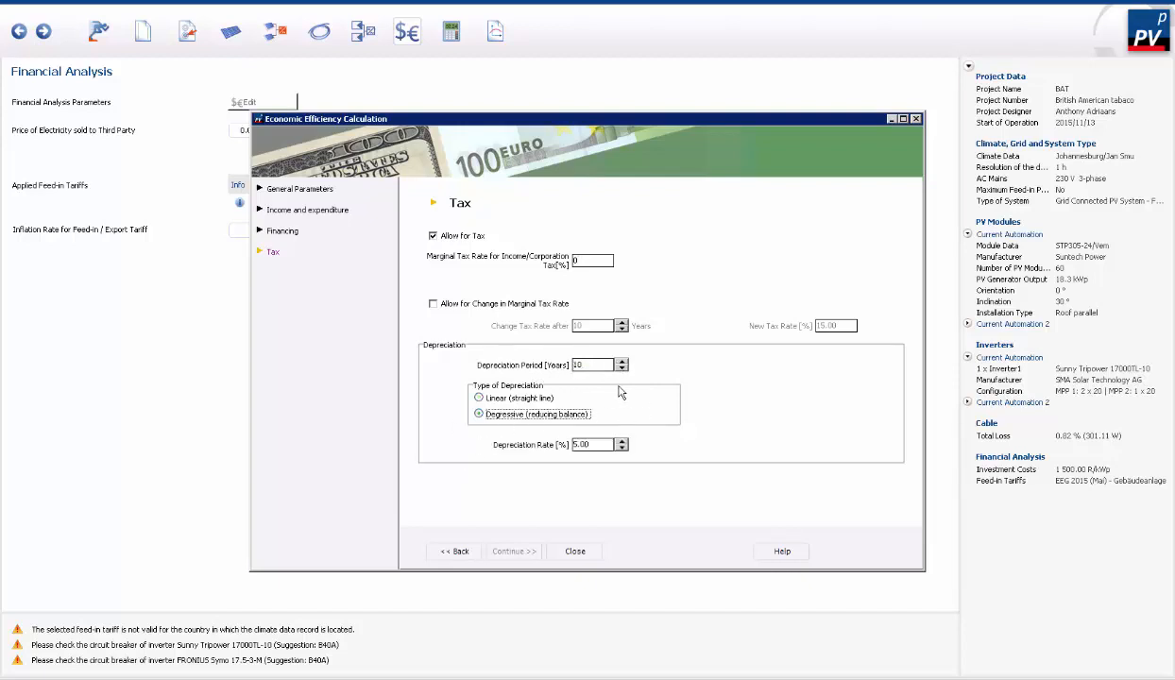
left_click(492, 397)
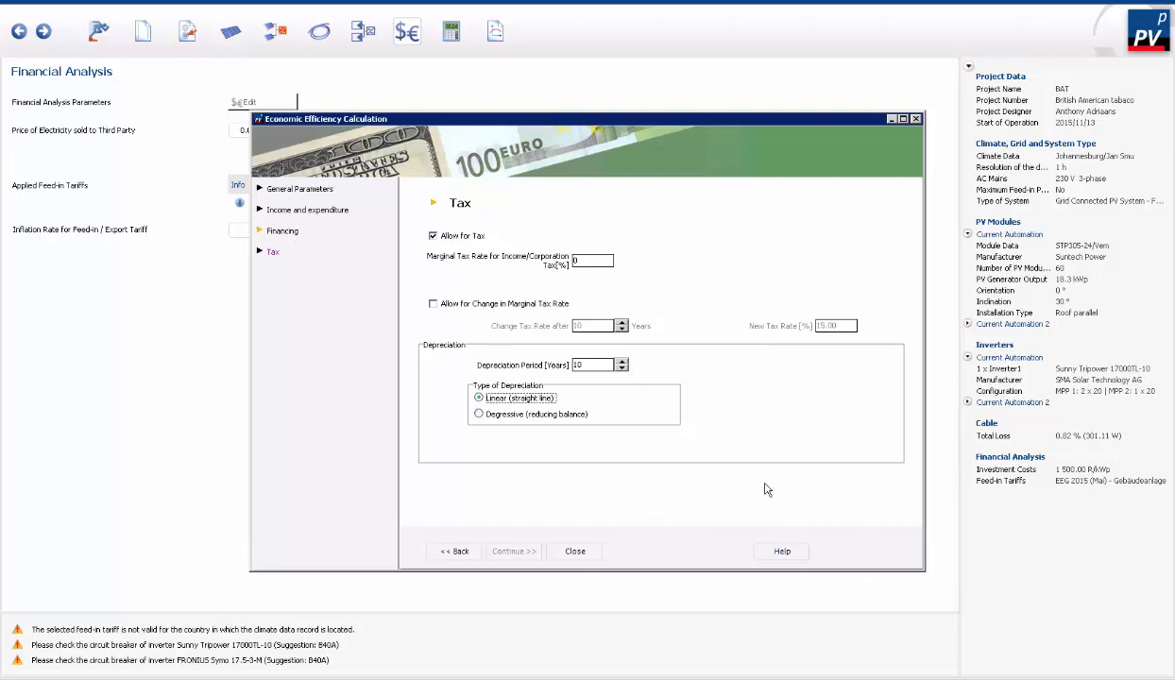
left_click(573, 551)
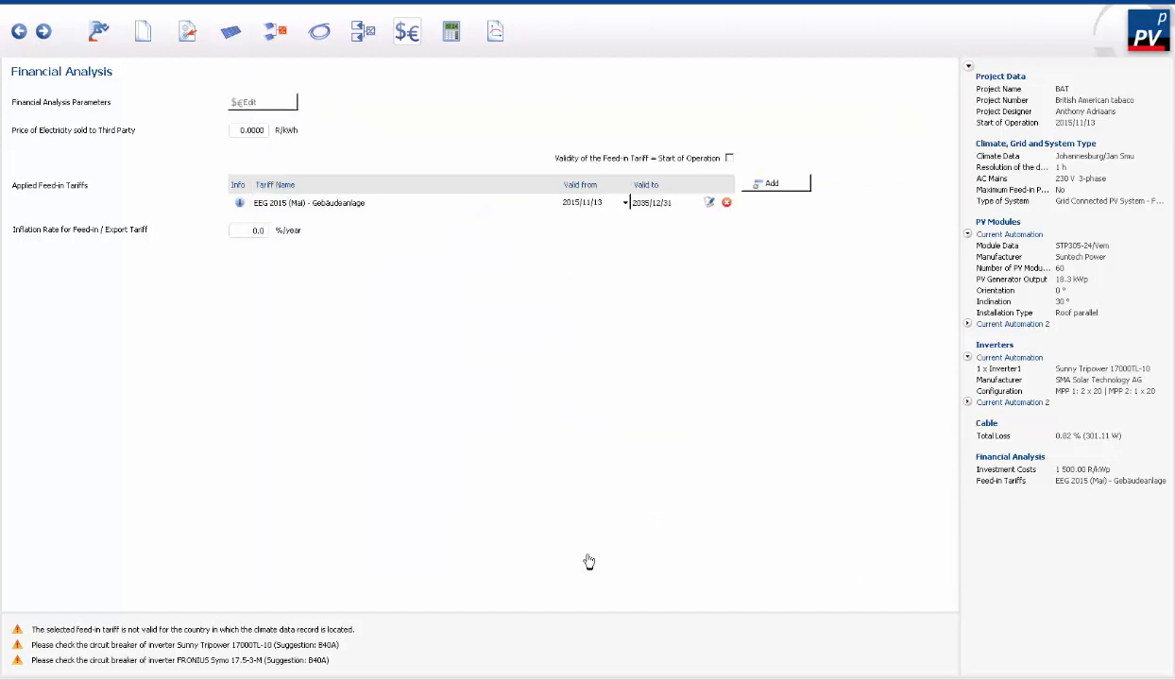
- Replace the EEG 2015 (Mai) feed-in tariff with the South African BAT TOU self consumption tariff
left_click(772, 190)
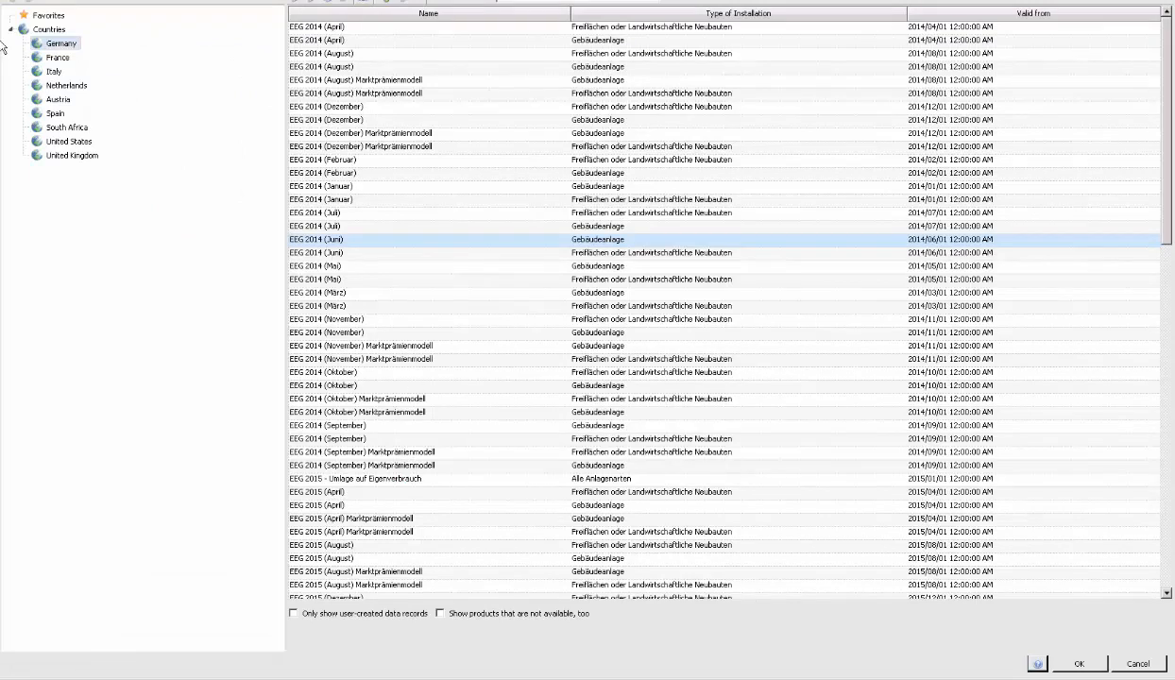
left_click(62, 125)
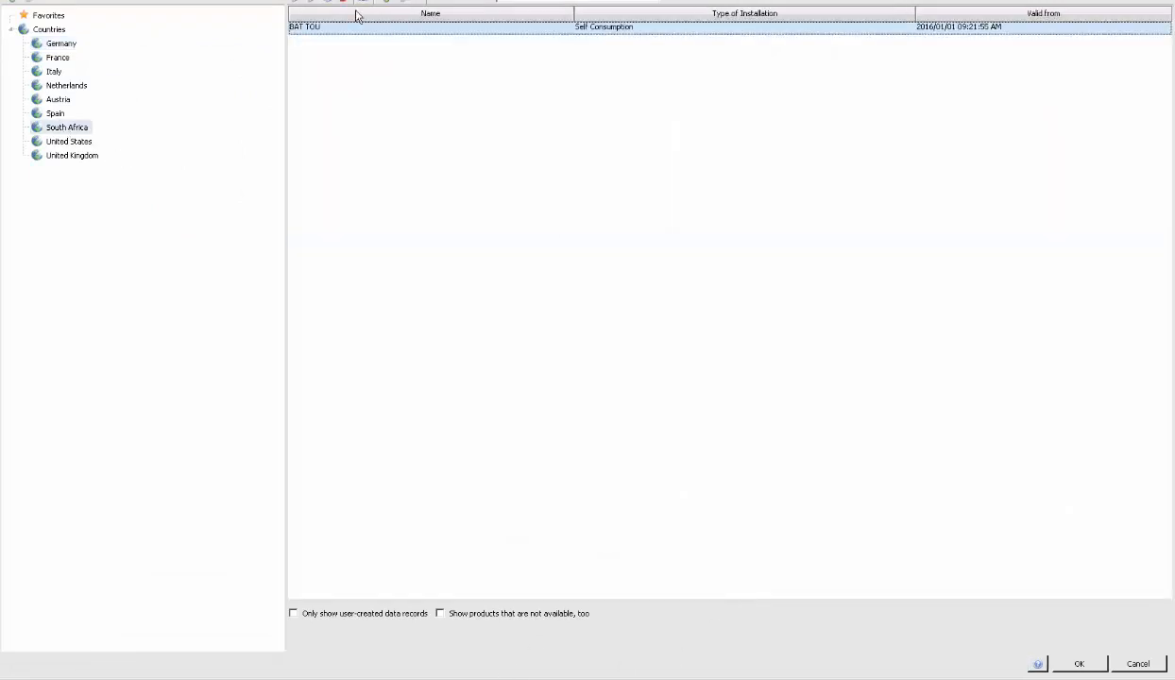
double_click(309, 29)
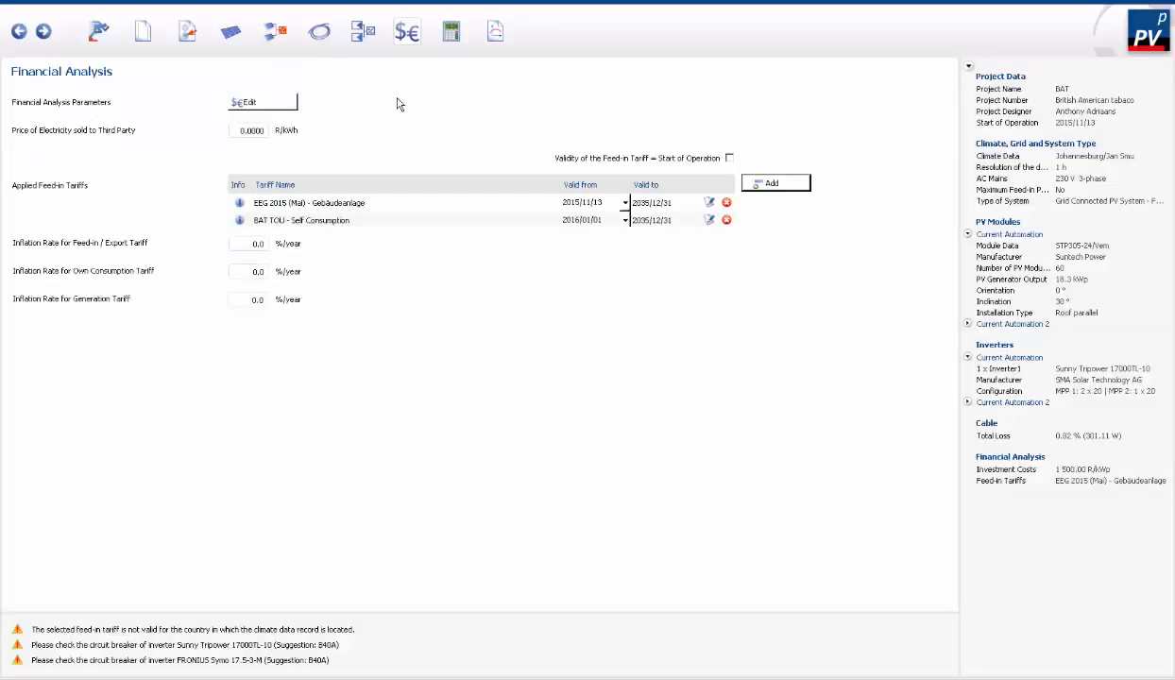
left_click(726, 203)
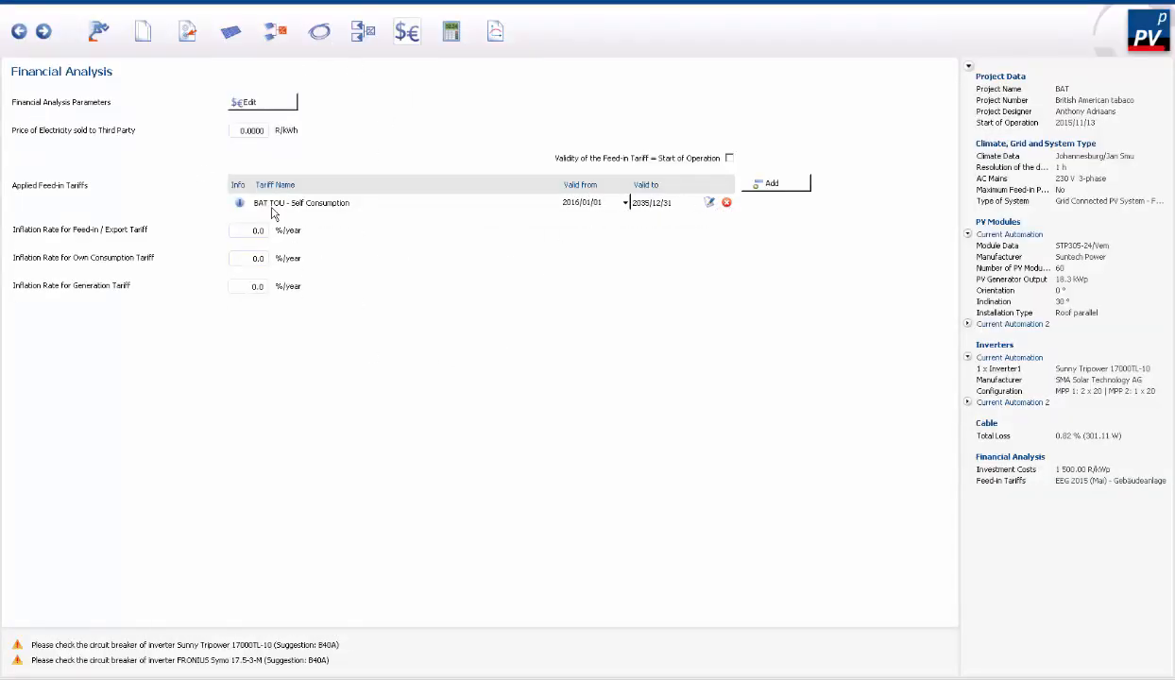
- Open the tariff selection for the applied BAT TOU tariff and view the rates in its data record
left_click(709, 203)
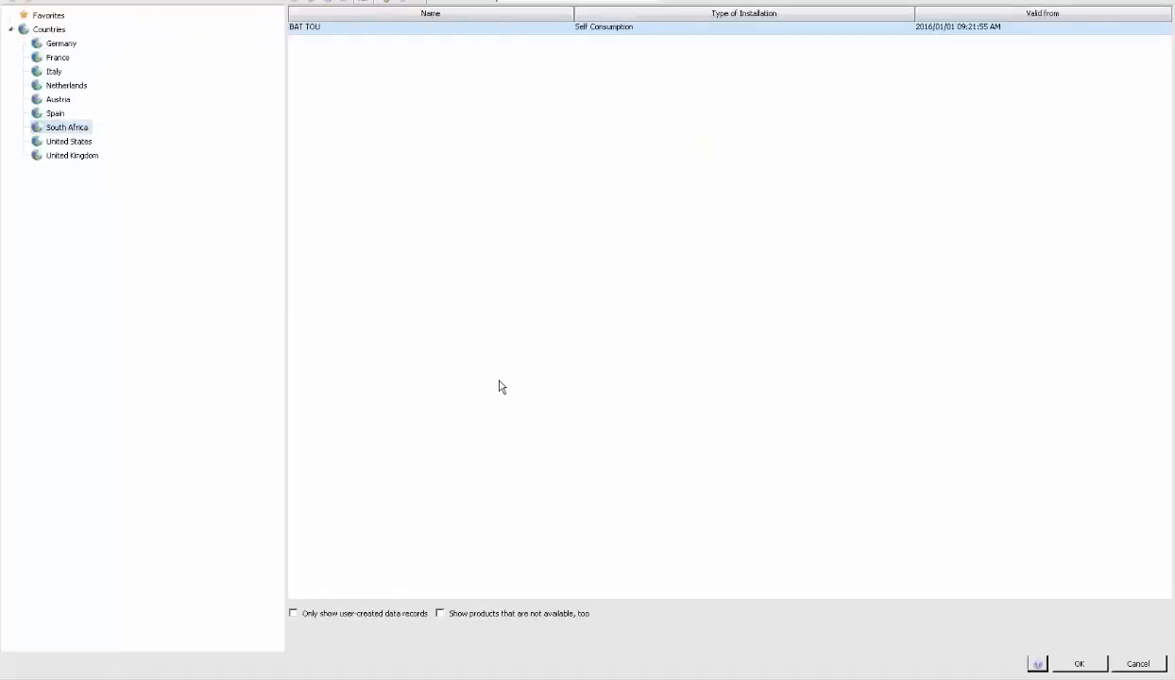
left_click(314, 3)
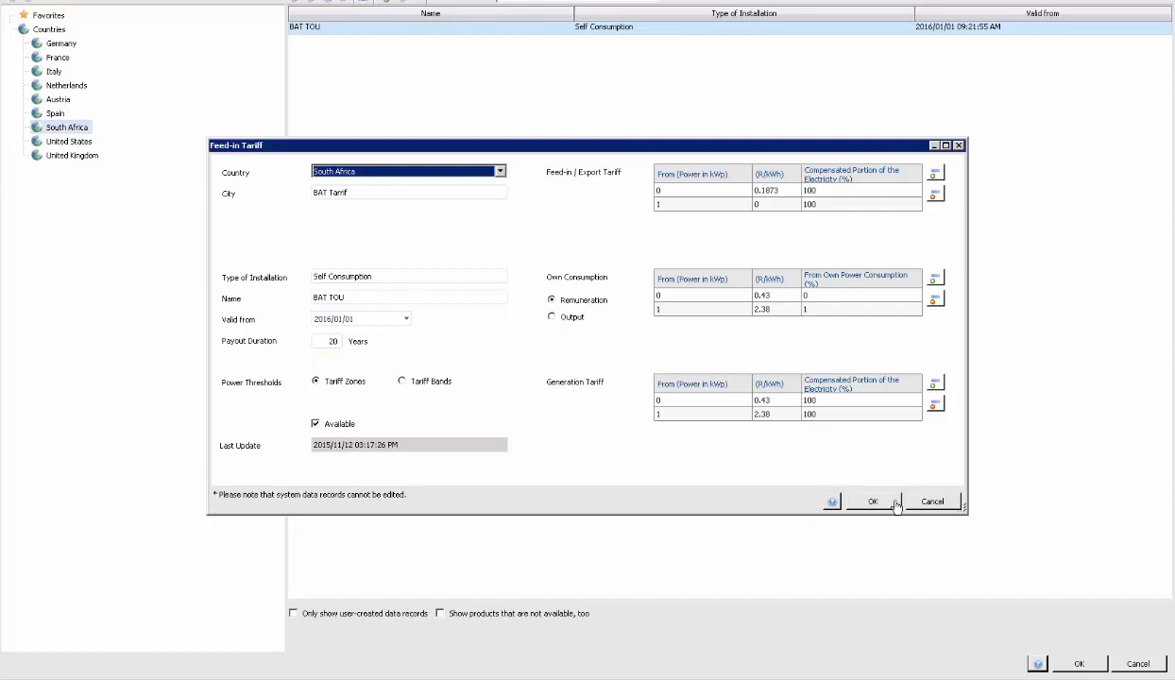
left_click(931, 502)
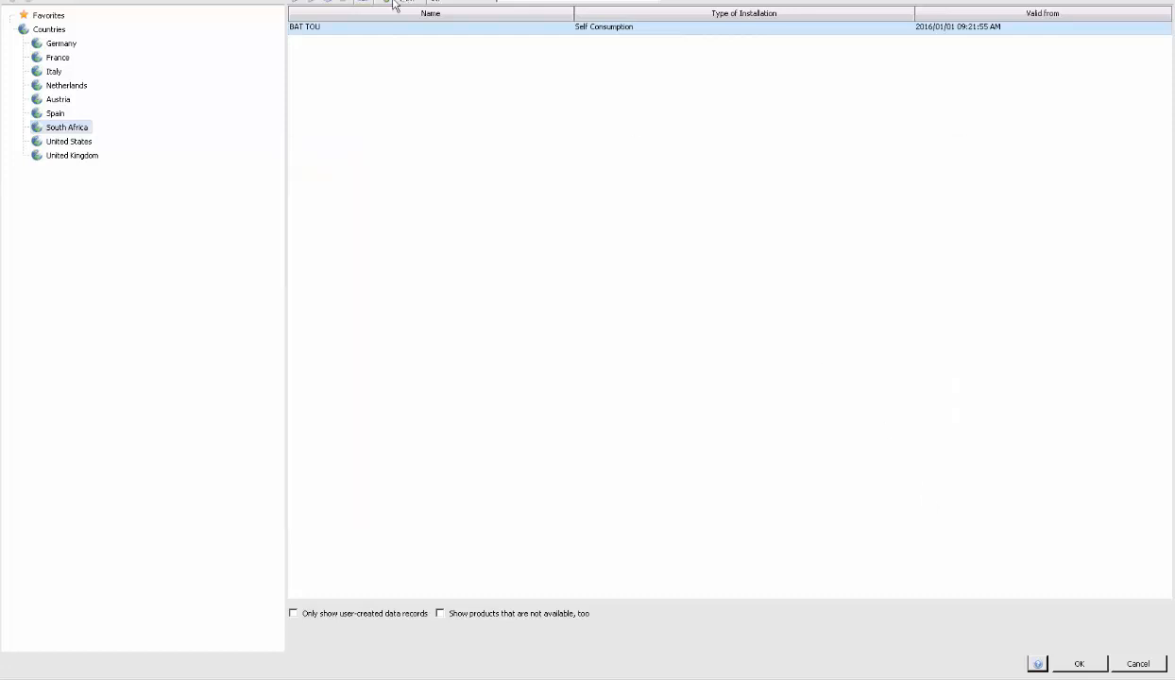
- Create a new feed-in tariff record for South Africa and enter City Power as the city
left_click(300, 2)
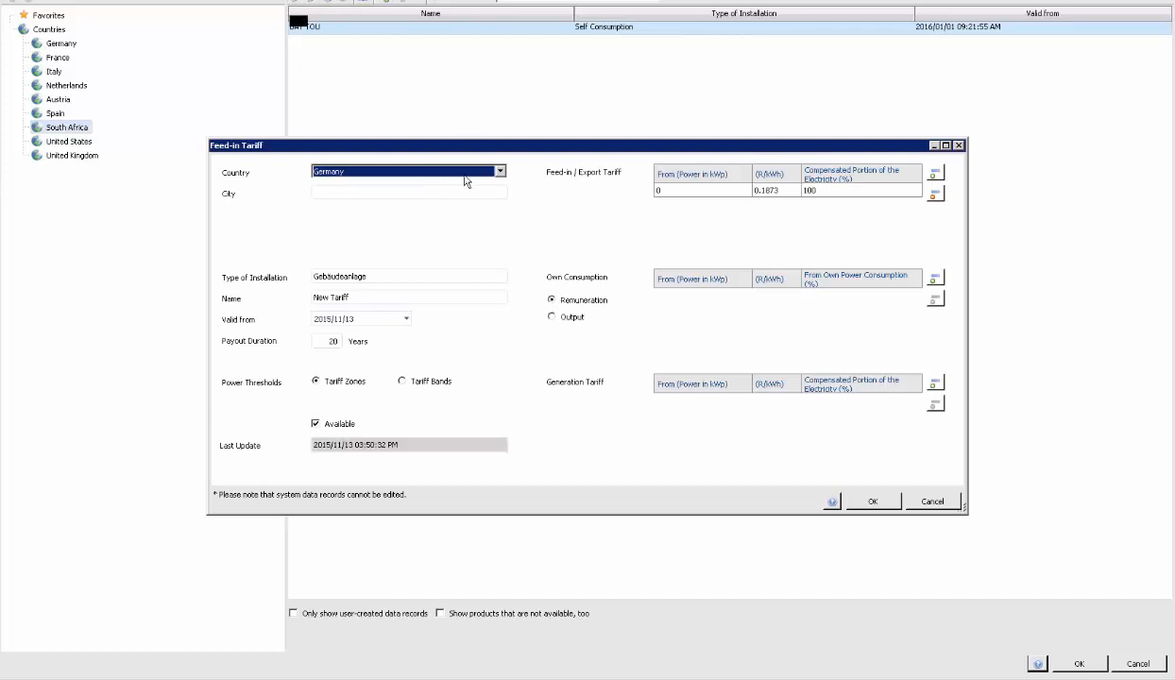
key("o")
key("s")
left_click(488, 170)
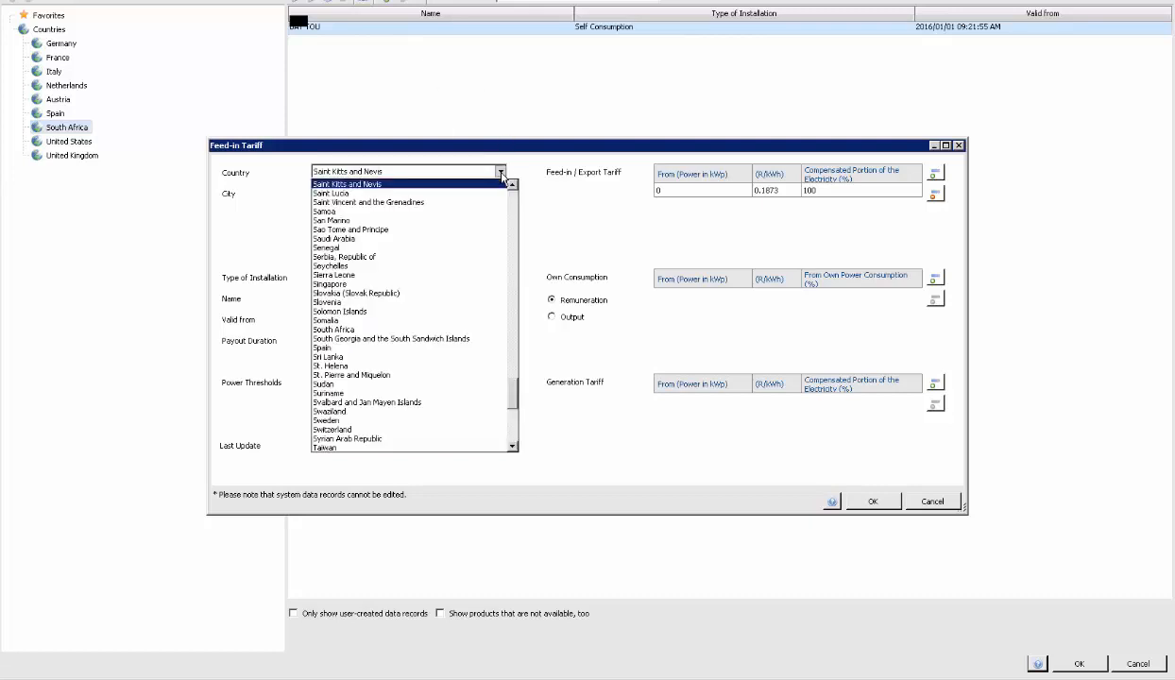
left_click(341, 330)
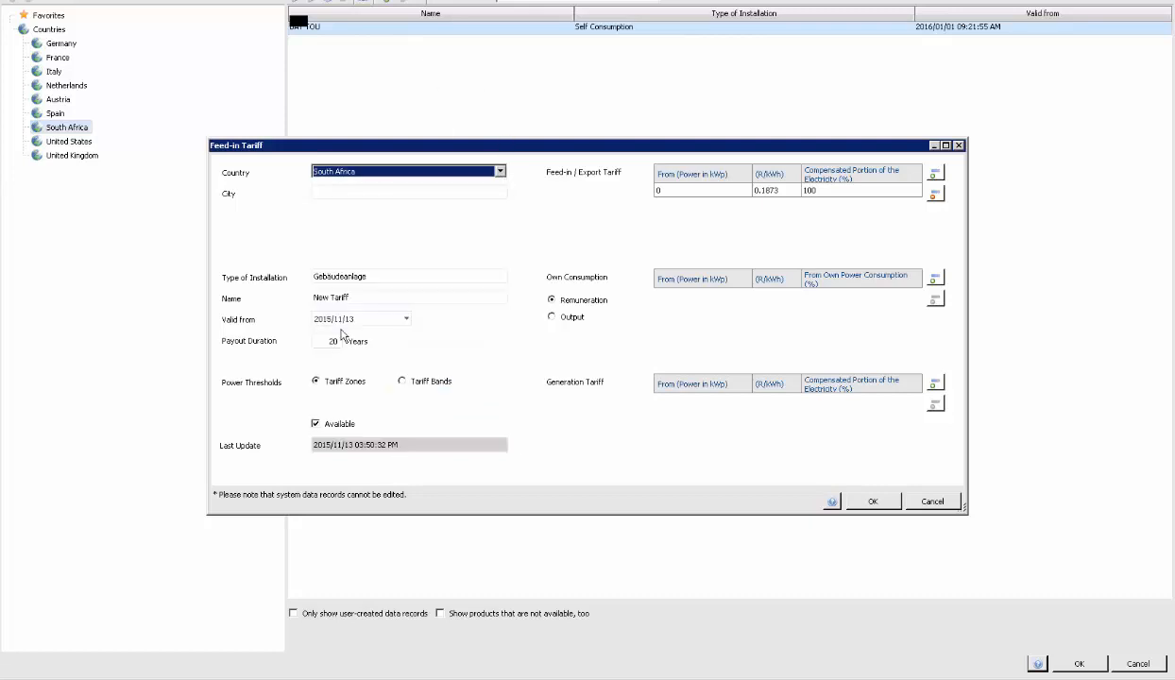
left_click(364, 191)
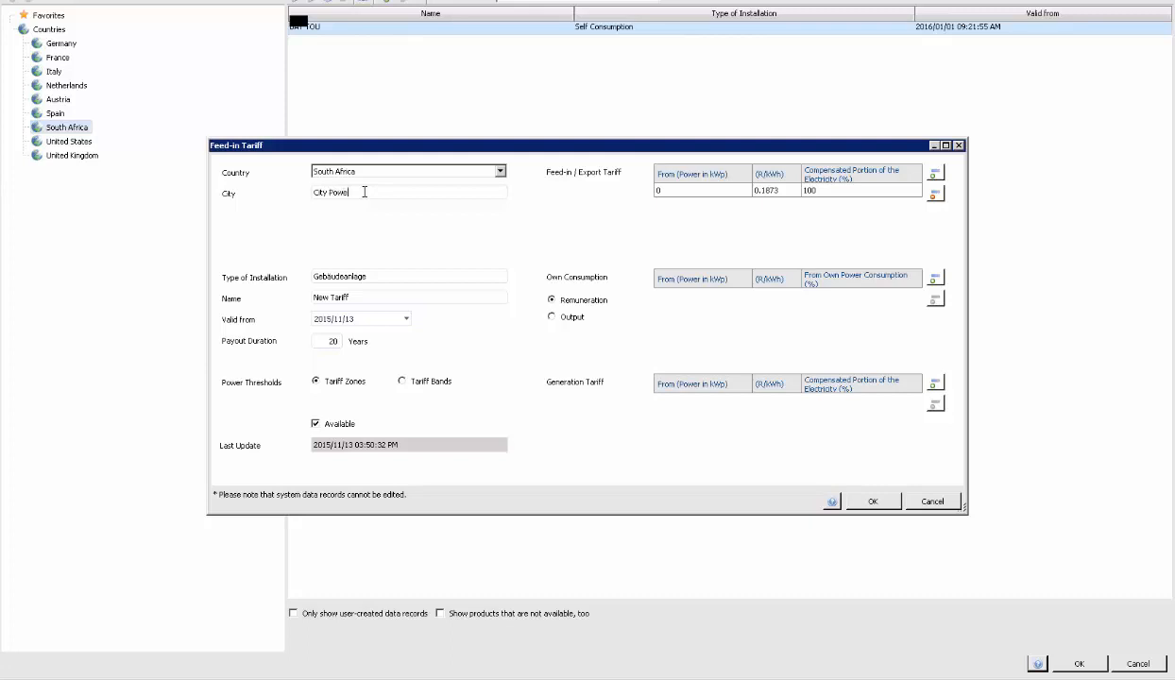
- Set the new tariff's feed-in rate to 1.5 R/kWh, its type of installation to Roof mount and its name to CA Tarrif
double_click(768, 190)
type("1.5")
double_click(335, 278)
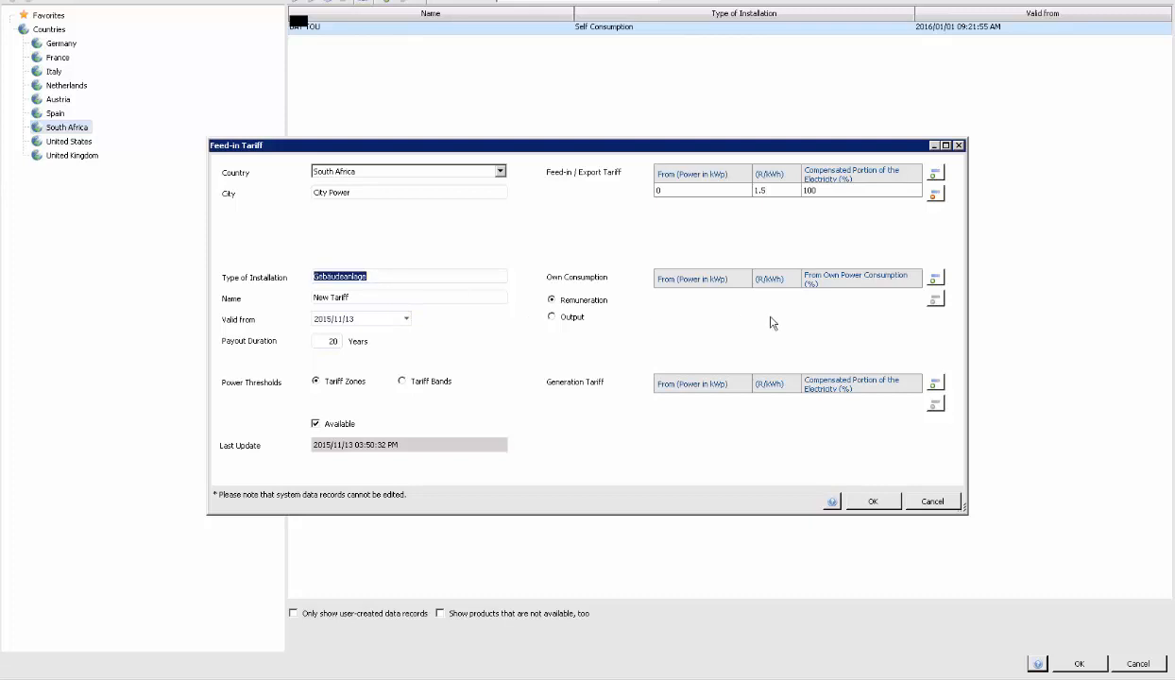
type("Roof mount")
left_click_drag(373, 296, 295, 289)
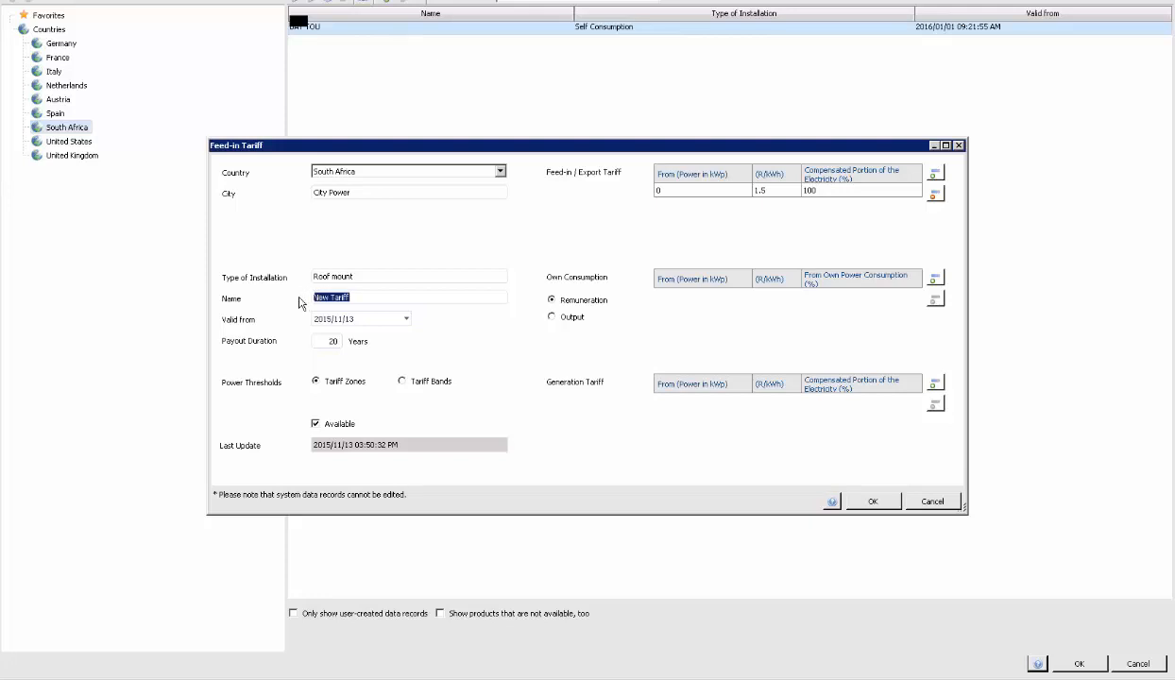
type("CA")
- Add an own consumption row to the CA Tarrif record, save it and apply this tariff to the project
left_click(934, 278)
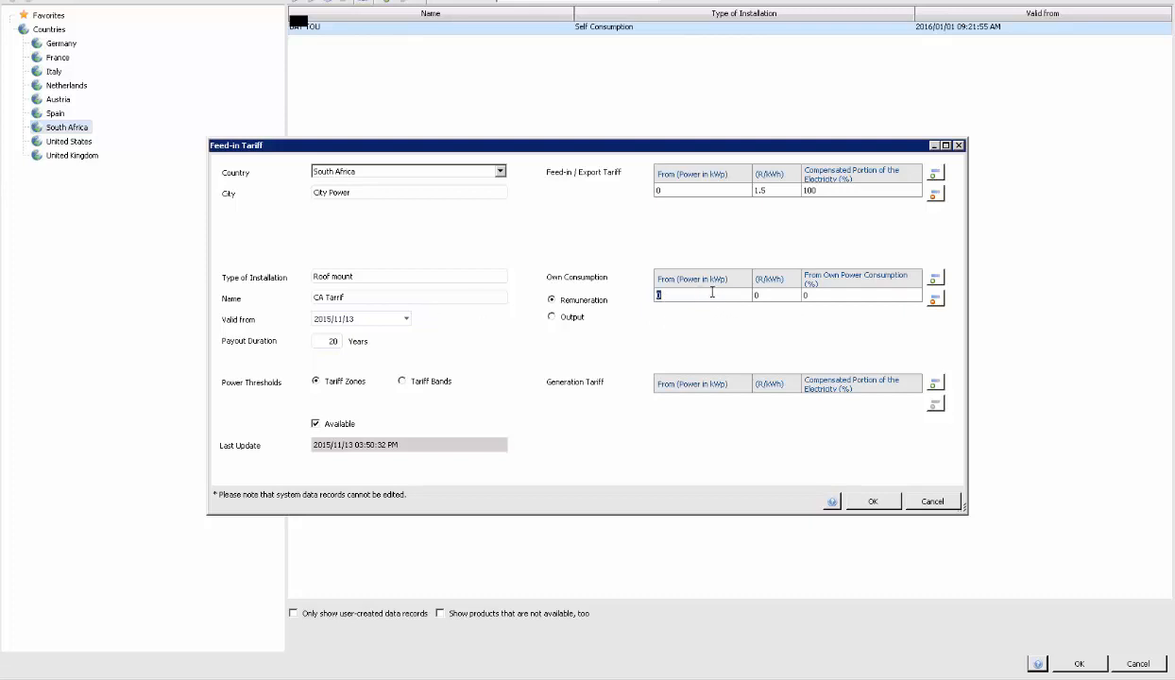
left_click(770, 297)
left_click(853, 297)
left_click(855, 500)
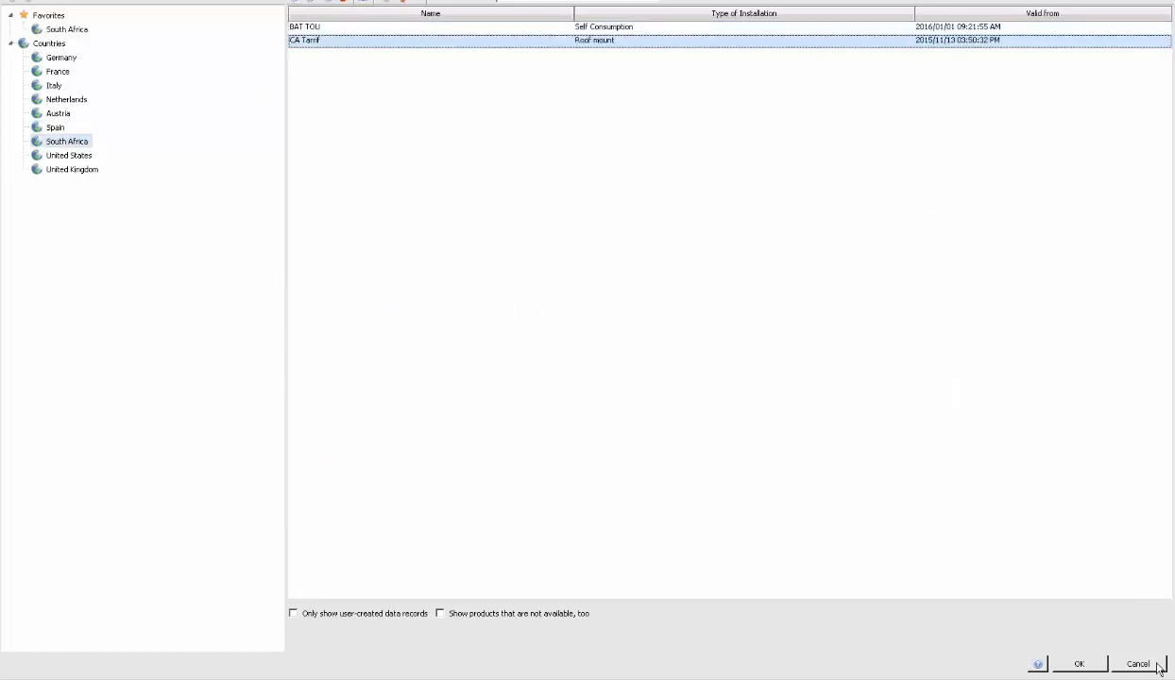
left_click(1079, 664)
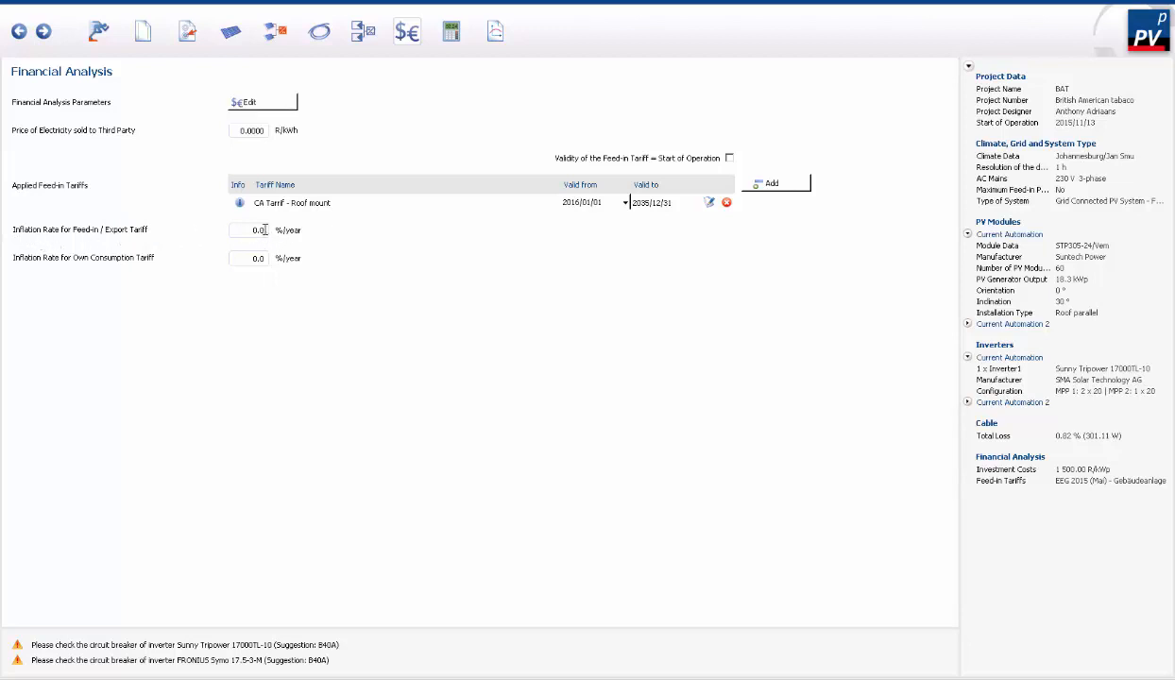
- Set the inflation rates for the feed-in/export and own consumption tariffs to 20 %/year each, and run the simulation
left_click_drag(266, 230, 229, 229)
type("20")
left_click(261, 255)
left_click_drag(261, 256, 242, 255)
type("20")
left_click(458, 39)
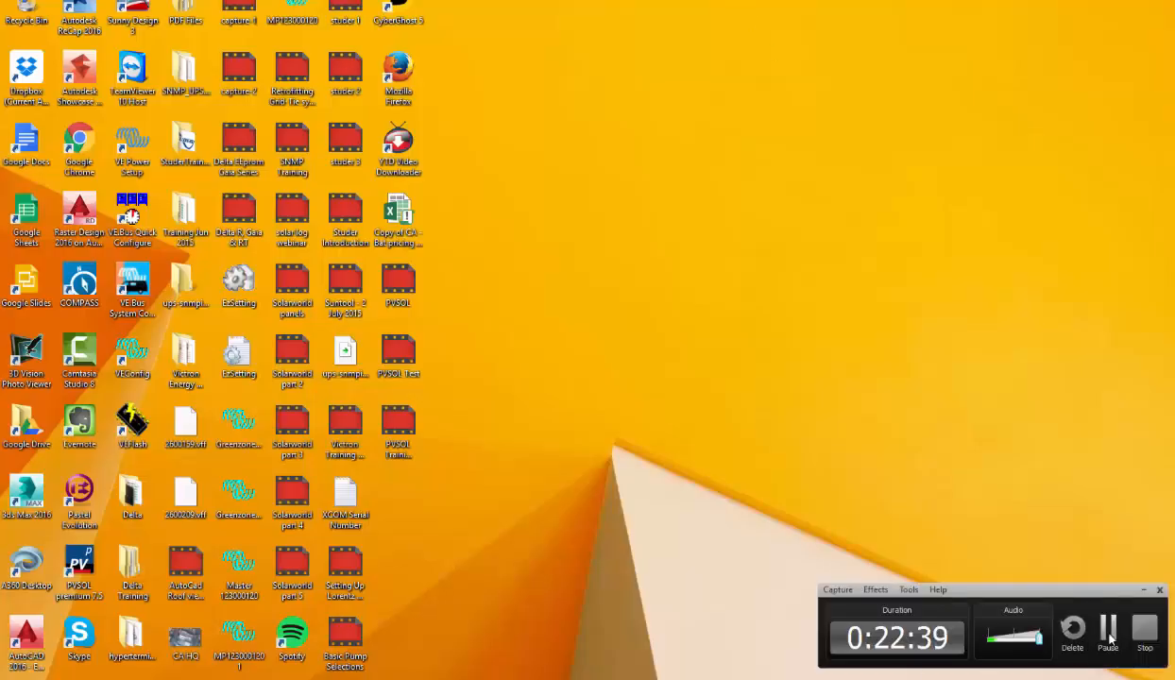
left_click(1109, 633)
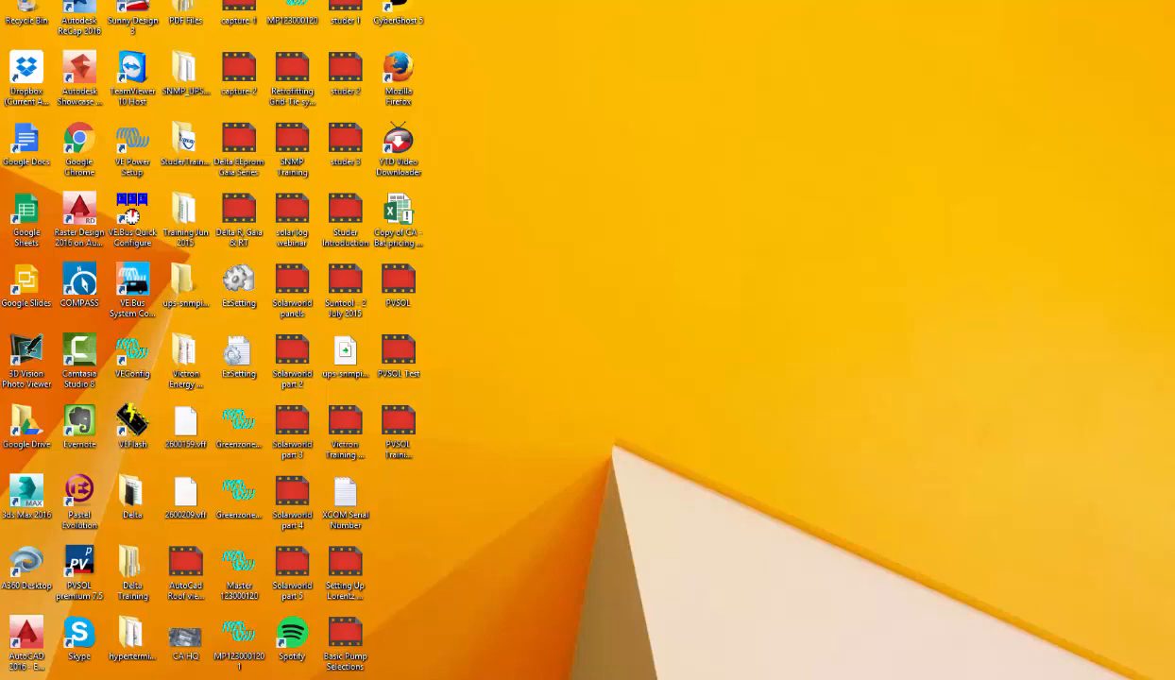
left_click(463, 629)
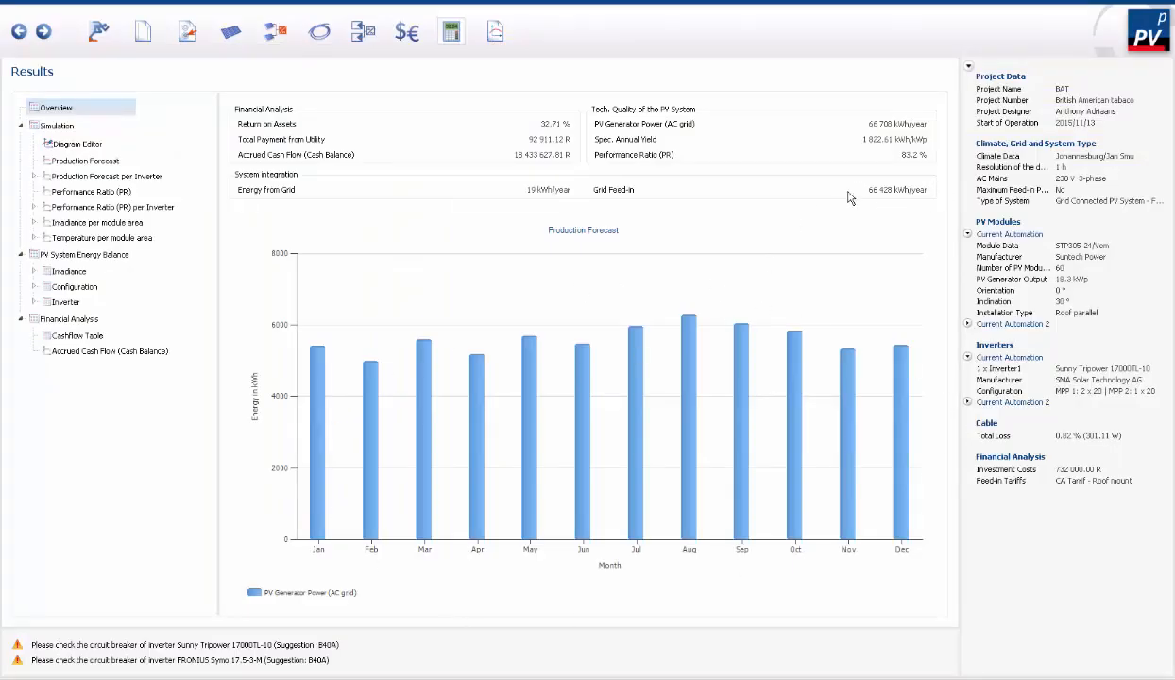
- Examine the irradiance diagram, the production forecast and the forecast per inverter, and return to the results overview
left_click(91, 147)
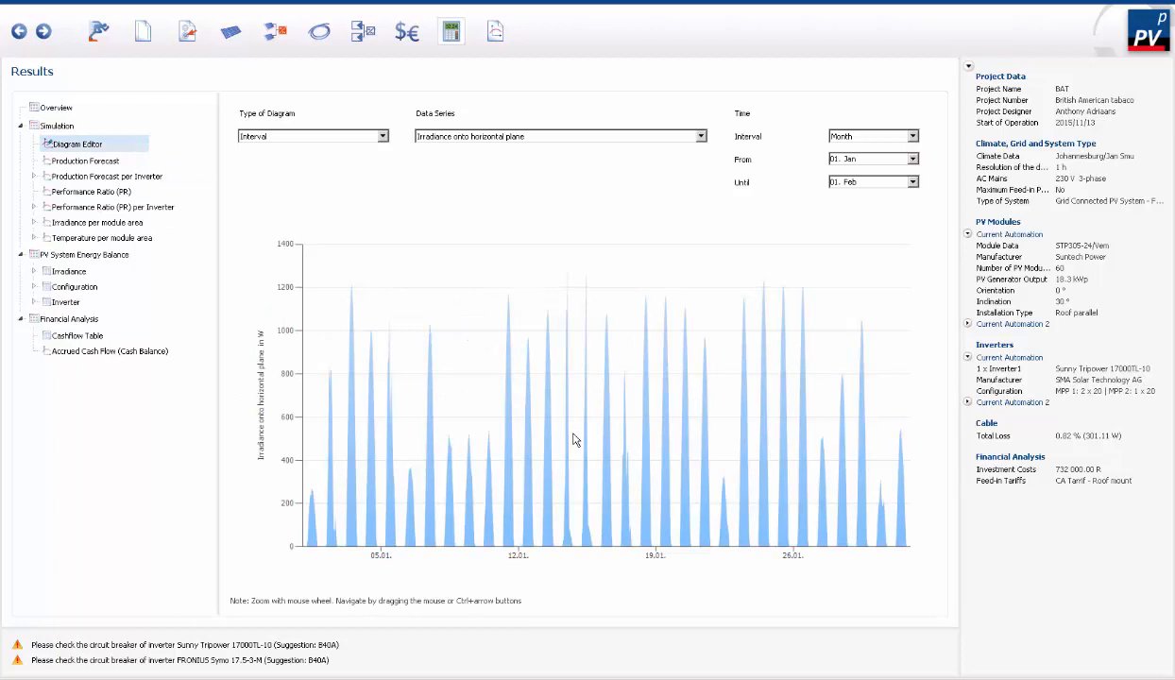
left_click(102, 161)
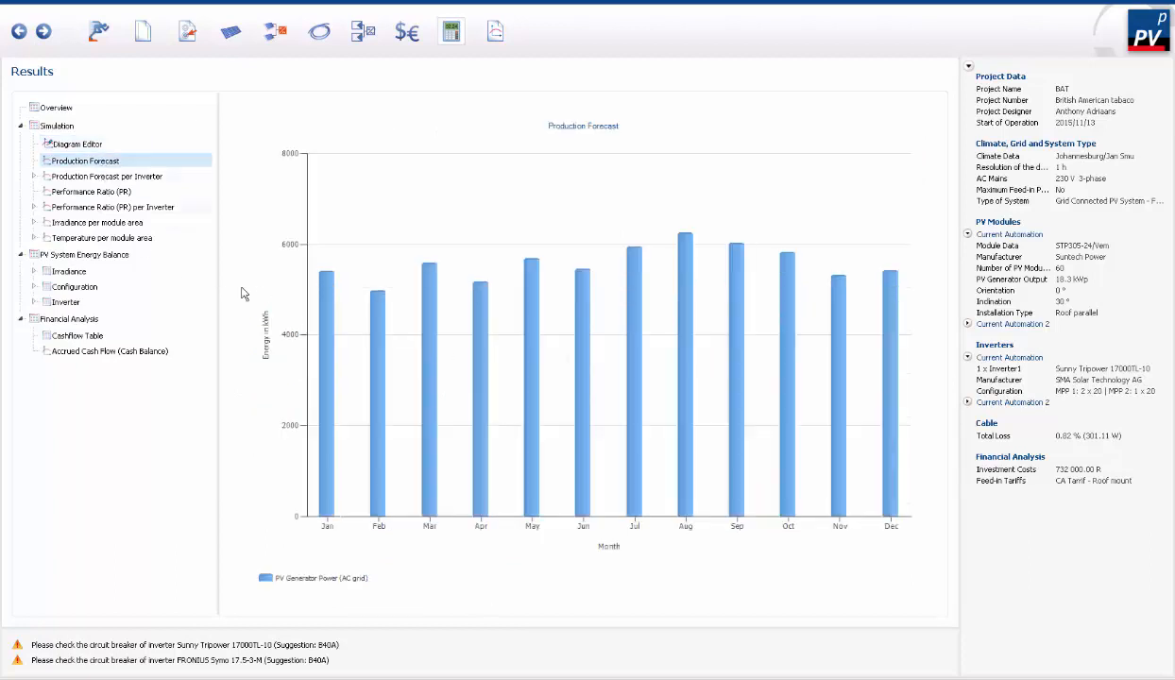
left_click(98, 179)
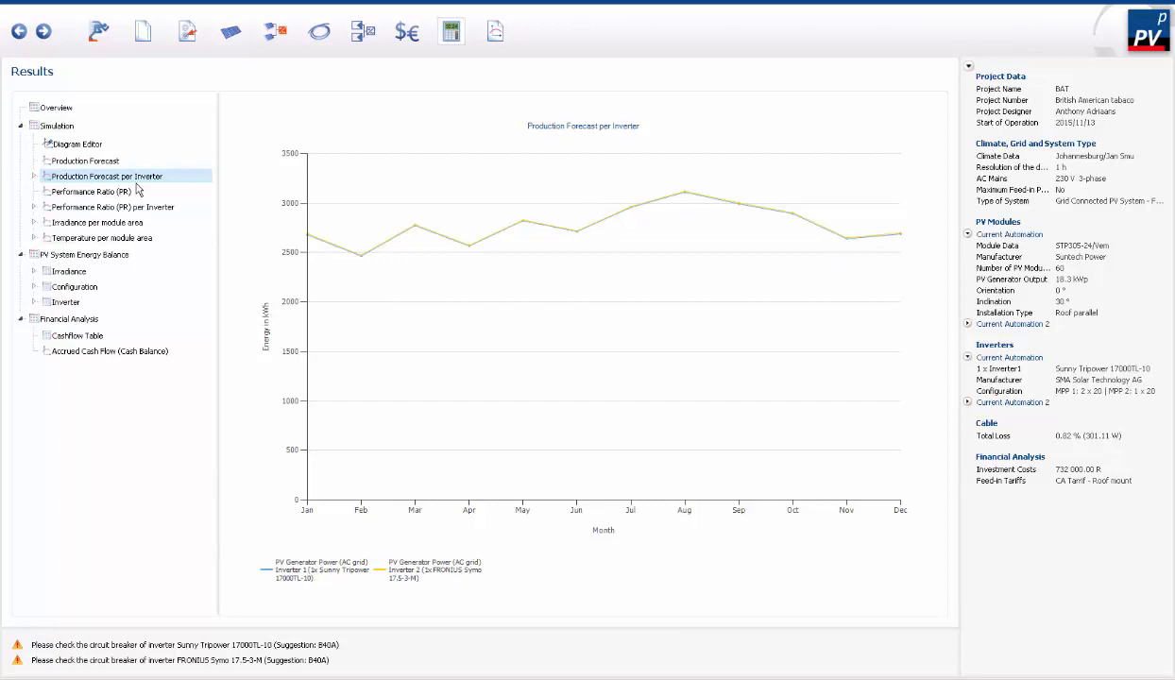
left_click(60, 106)
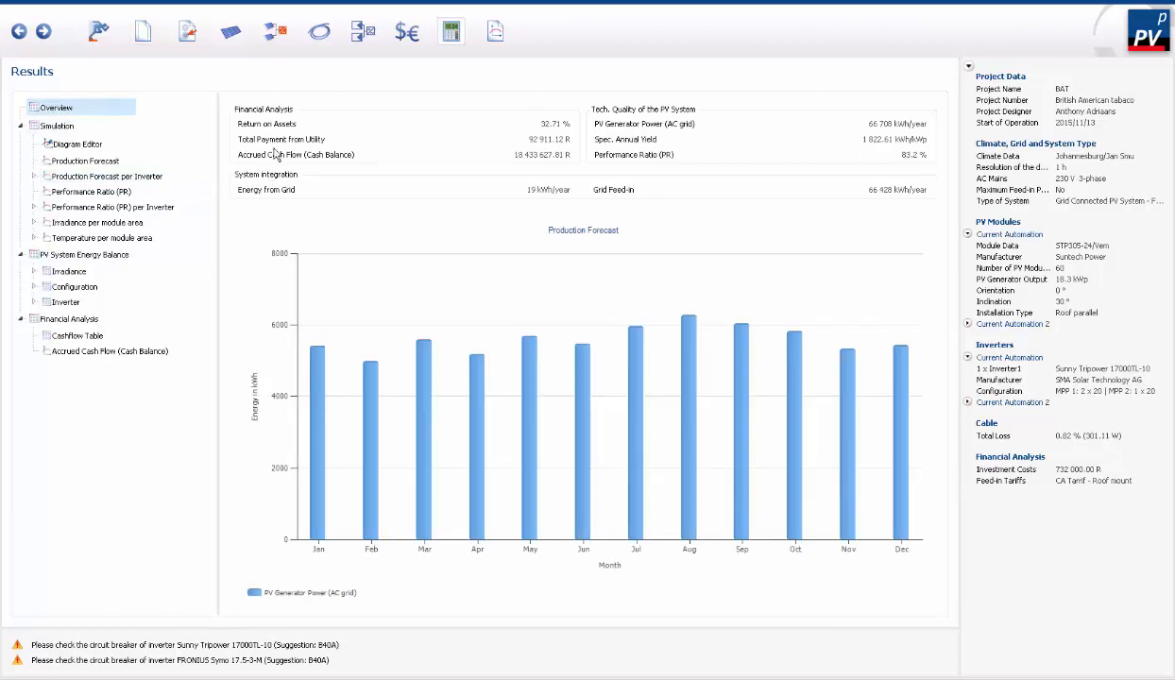
- Preview the project presentation and read its project overview and system set-up pages
left_click(495, 33)
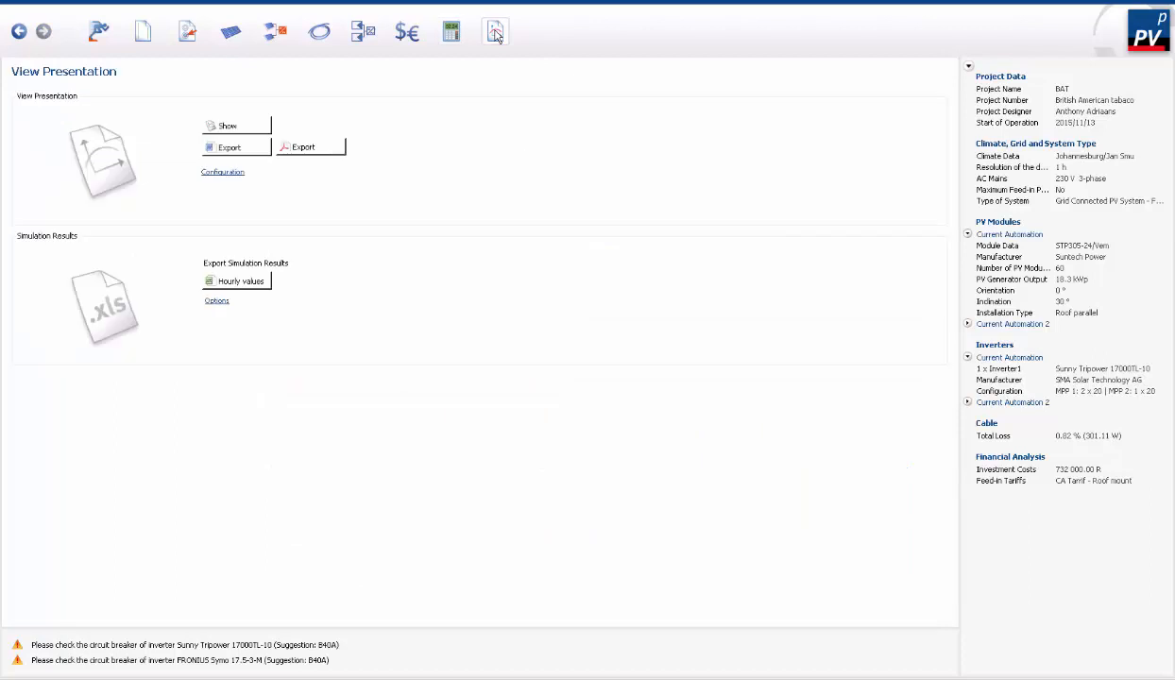
left_click(225, 126)
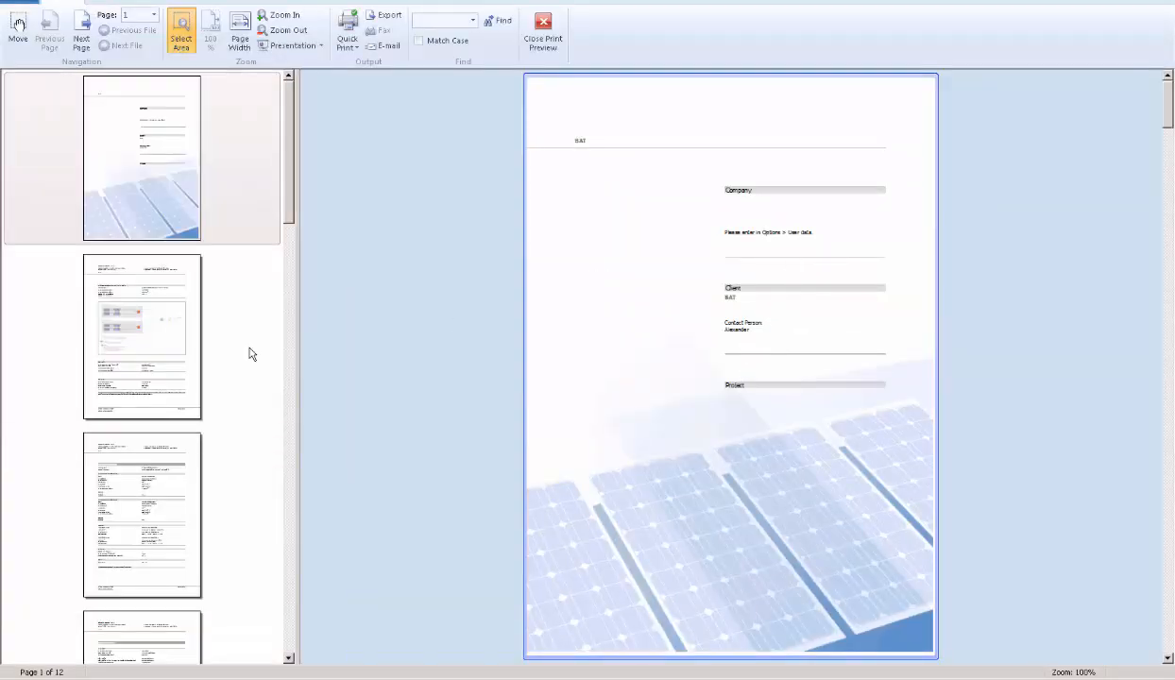
left_click(180, 360)
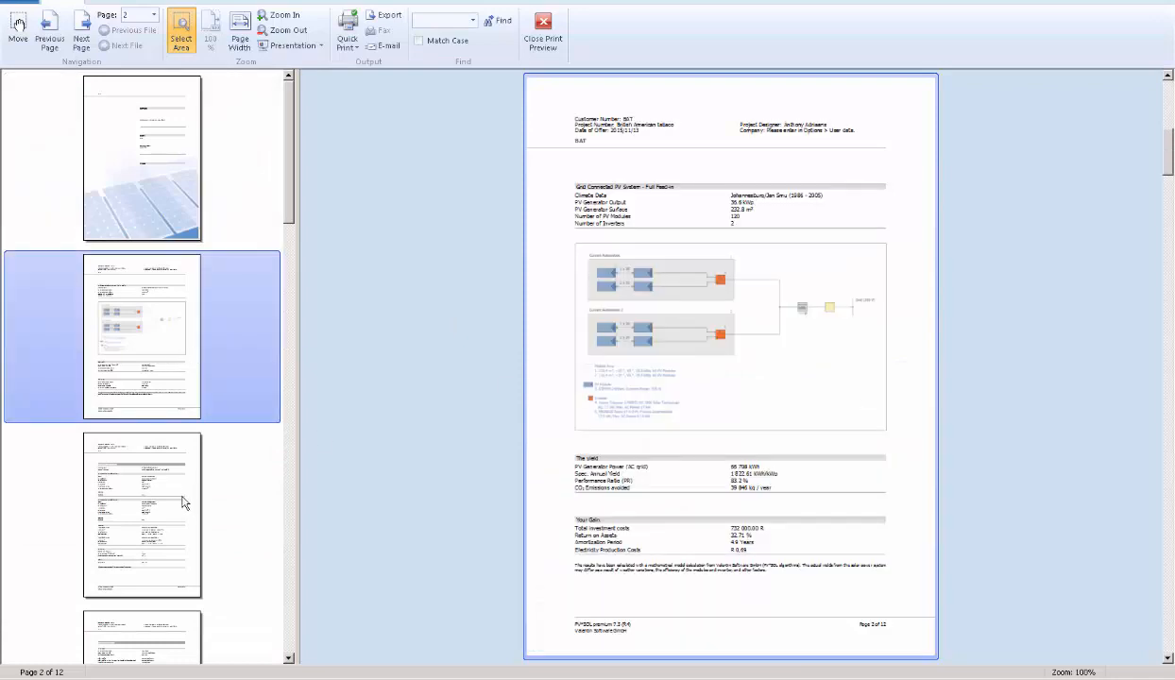
left_click(116, 455)
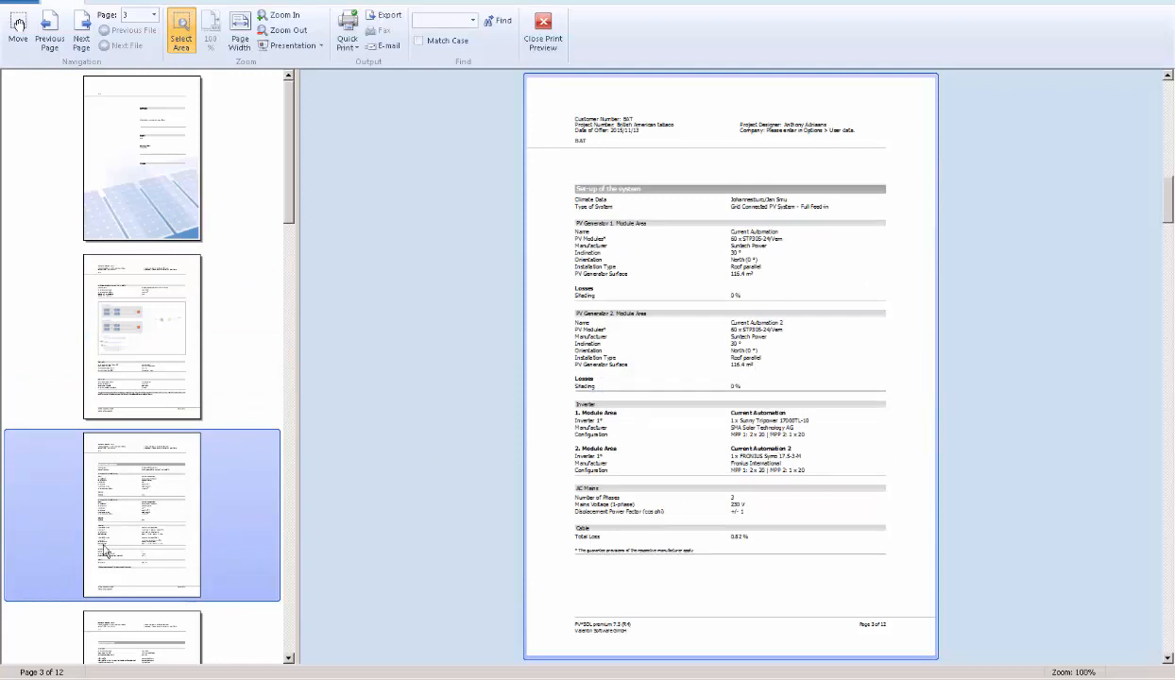
- Examine the financial analysis page and the accrued cash flow chart in the presentation preview
scroll(102, 539, "down", 10)
scroll(157, 271, "up", 10)
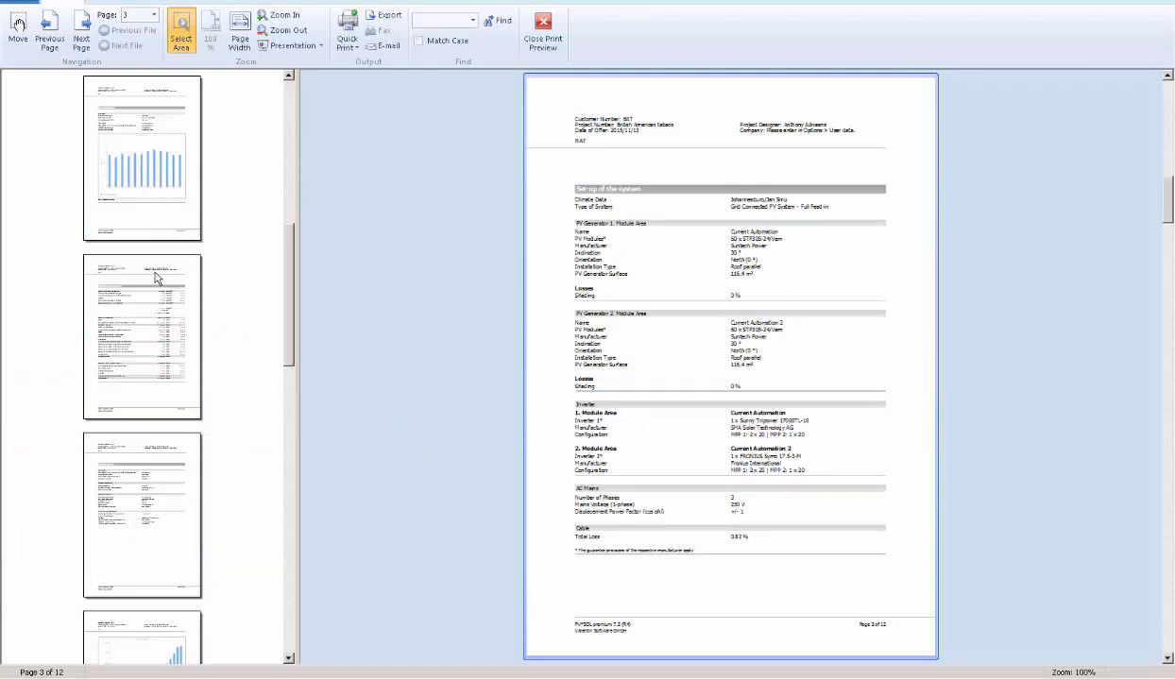
left_click(189, 519)
scroll(172, 546, "down", 2)
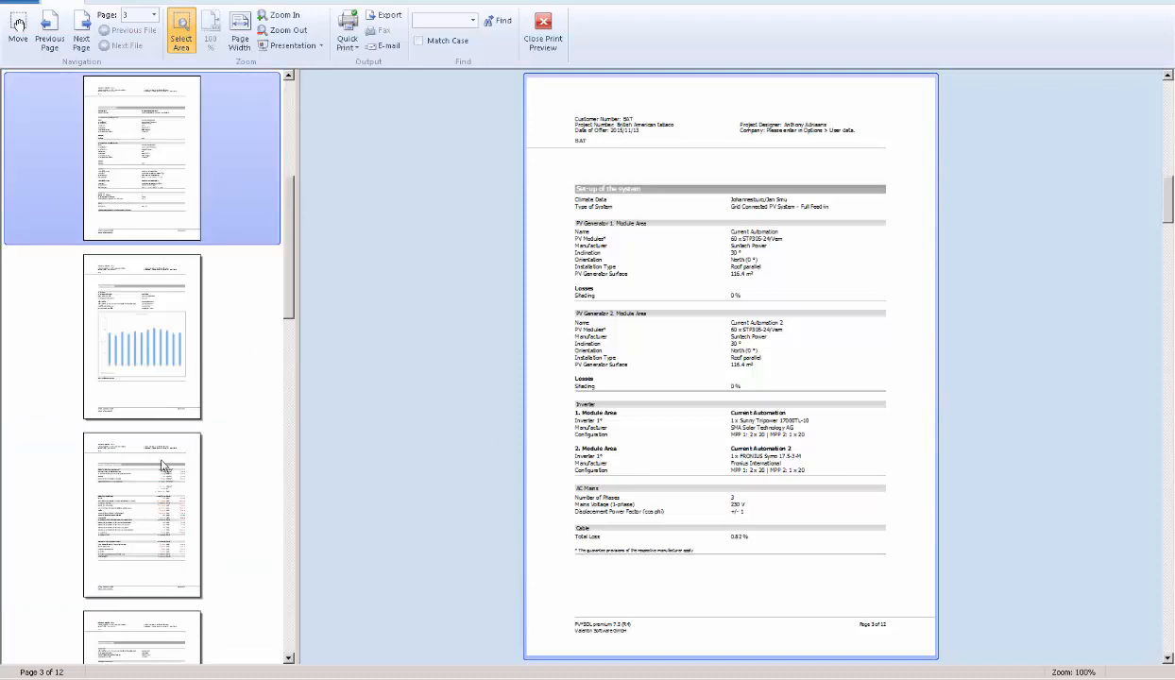
left_click(166, 632)
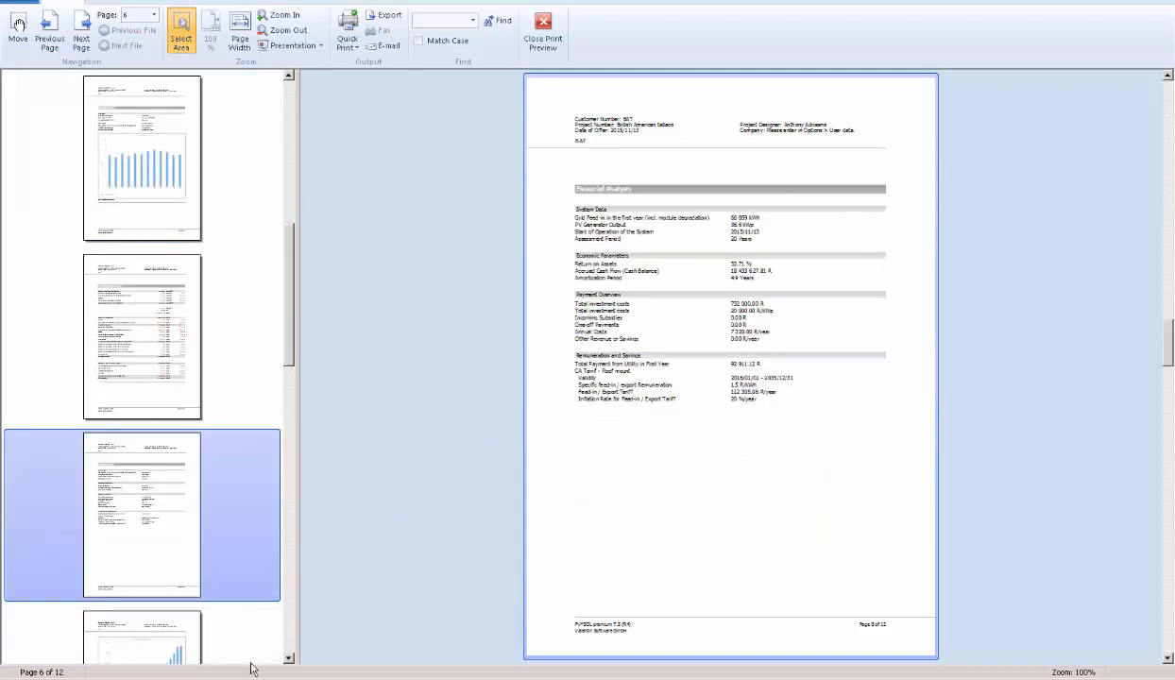
left_click(187, 654)
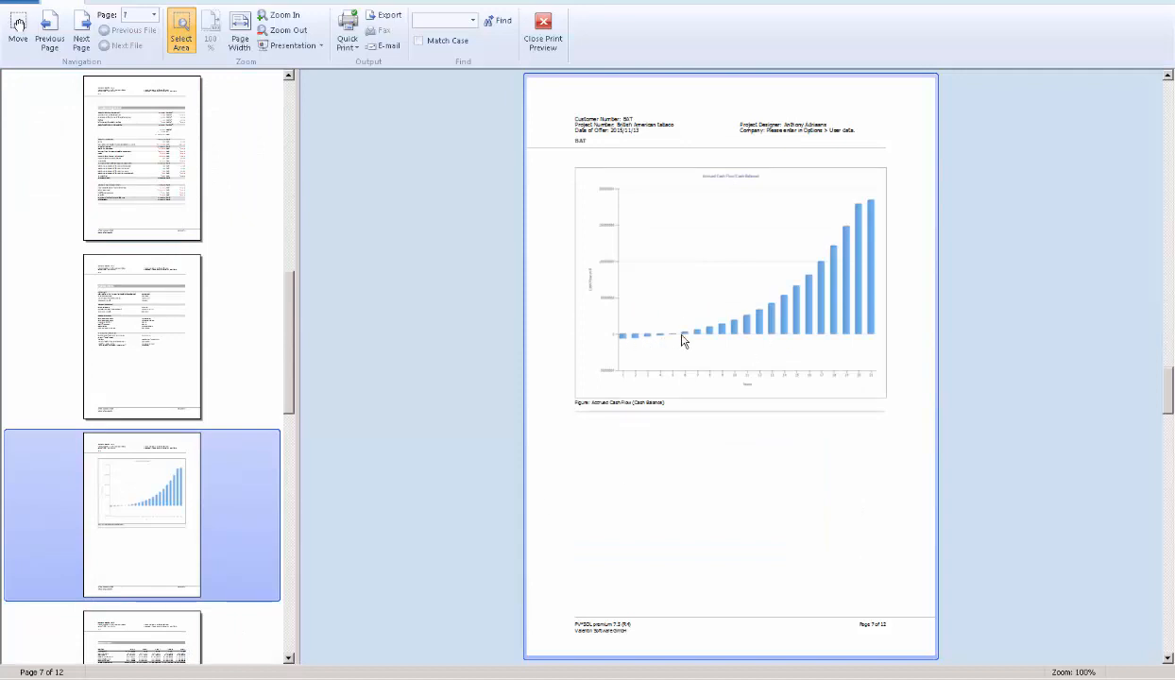
- Read the cashflow table and the PV module datasheet in the report, and close the preview
left_click(289, 658)
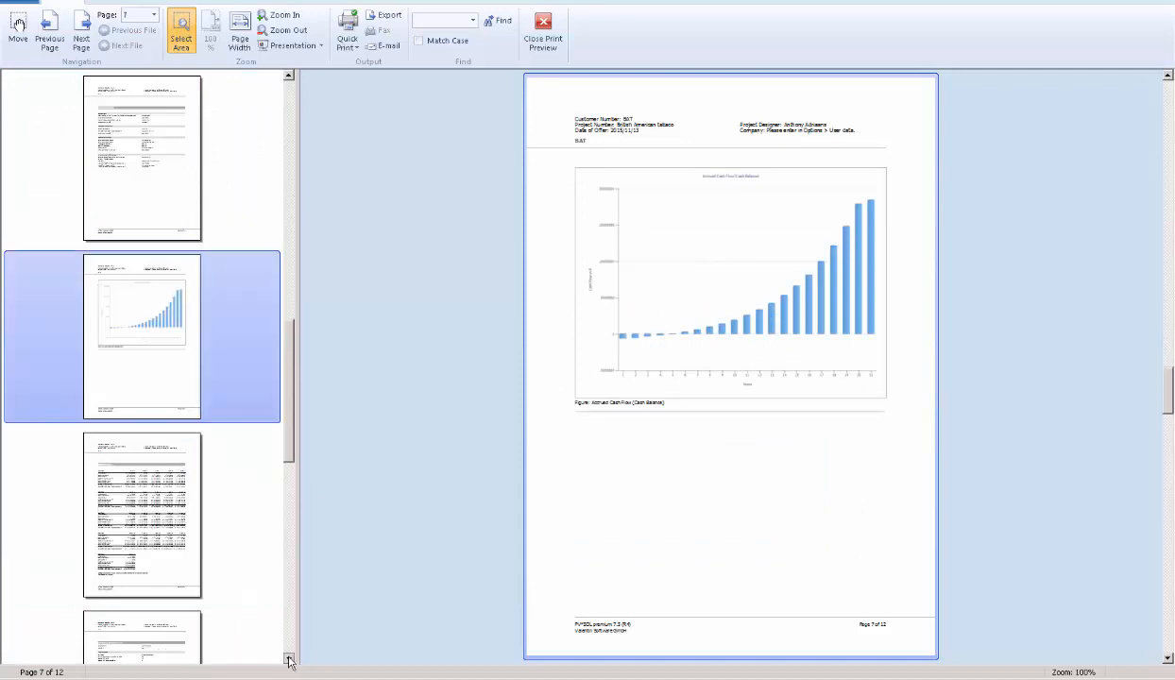
left_click(289, 658)
left_click(137, 363)
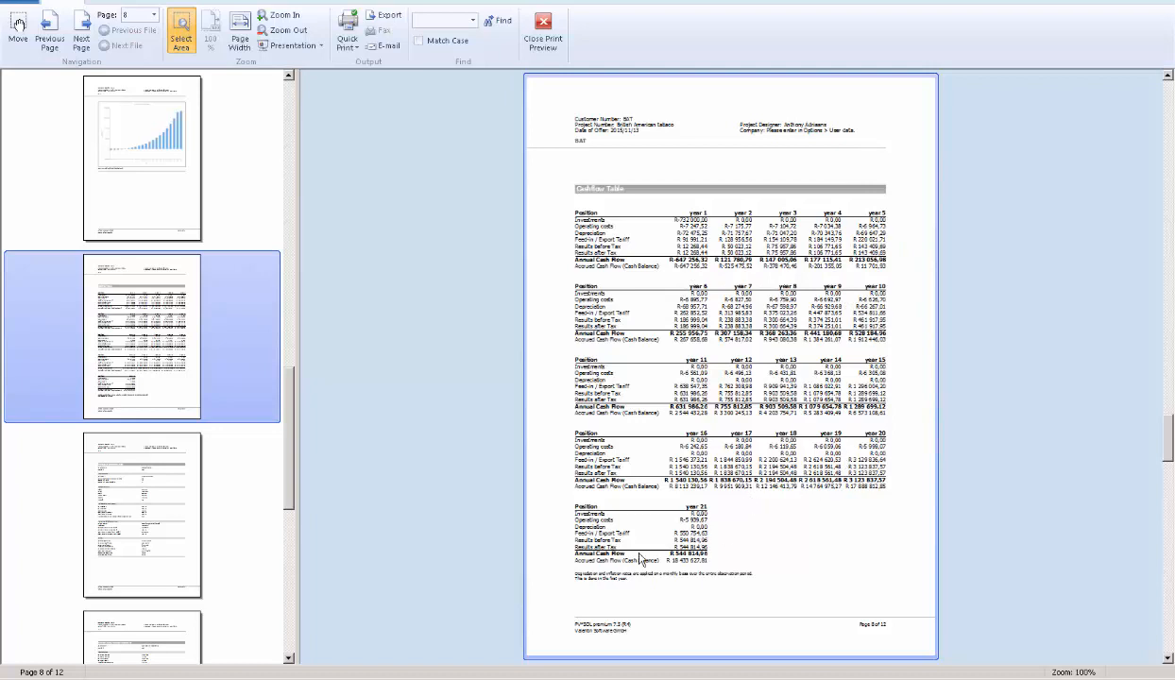
left_click(156, 513)
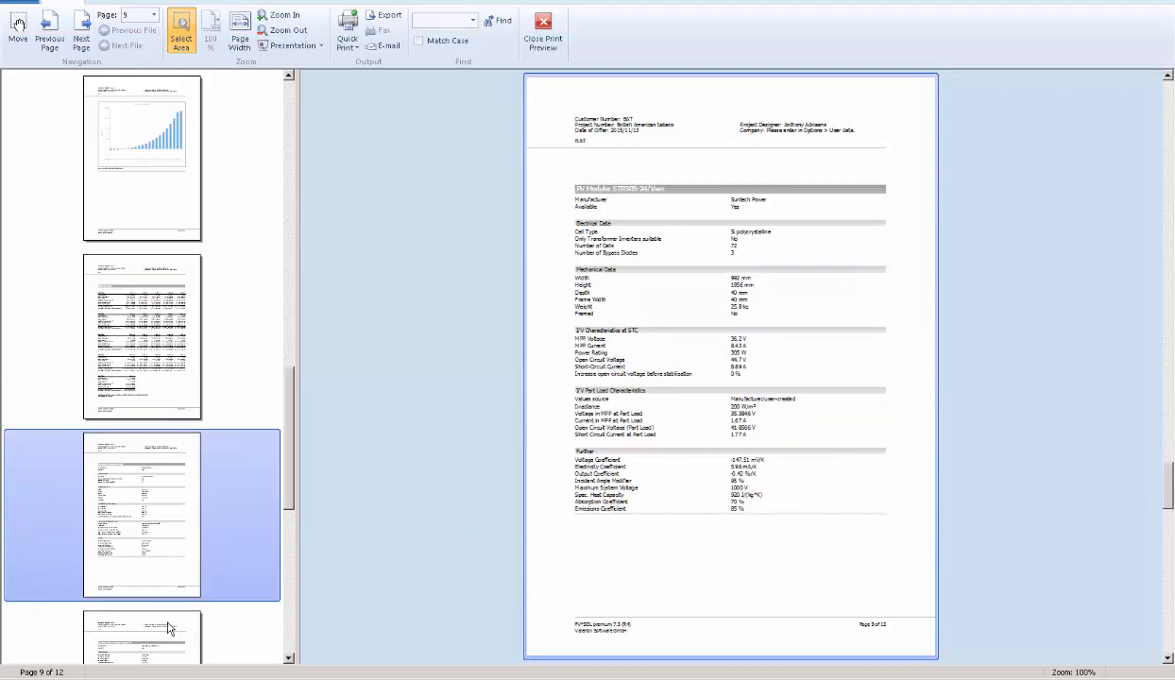
left_click(289, 660)
left_click(289, 660)
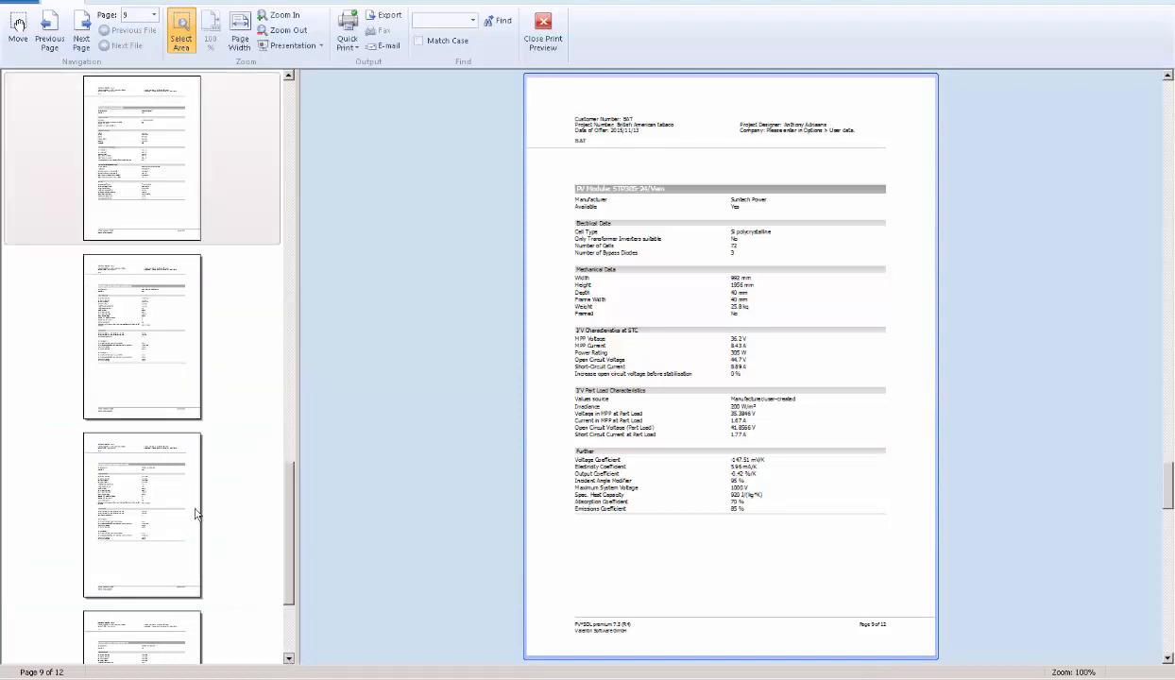
left_click(543, 36)
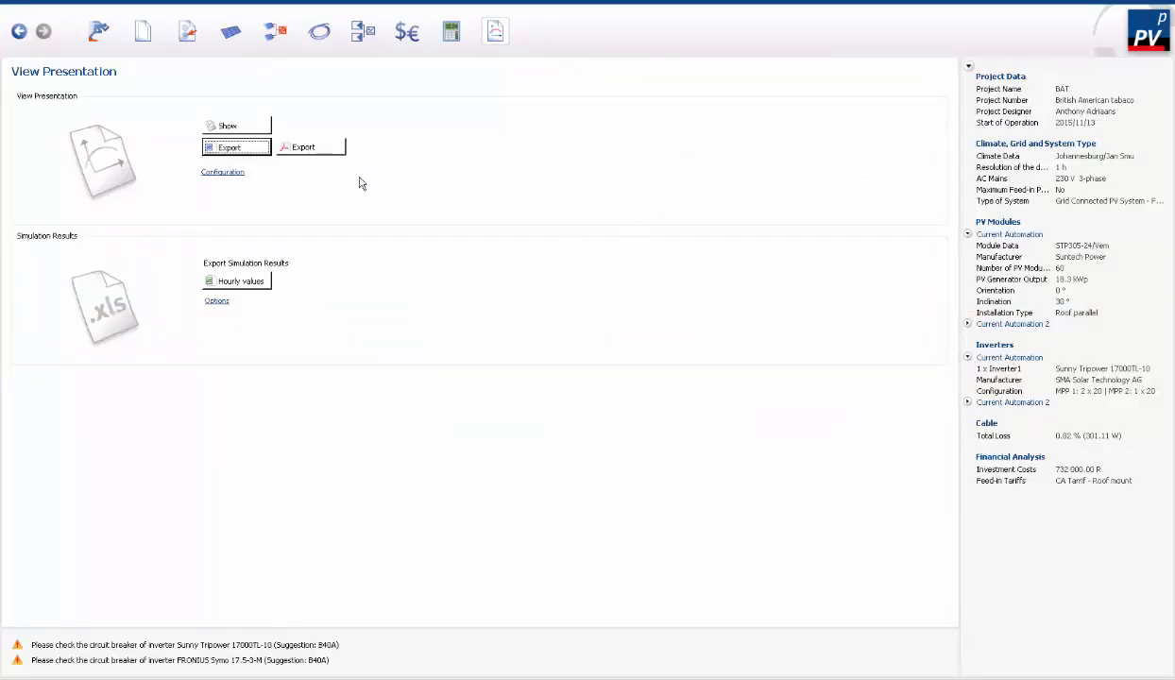
- Inspect the presentation's content and language configuration and the simulation export options, cancelling both dialogs
left_click(234, 174)
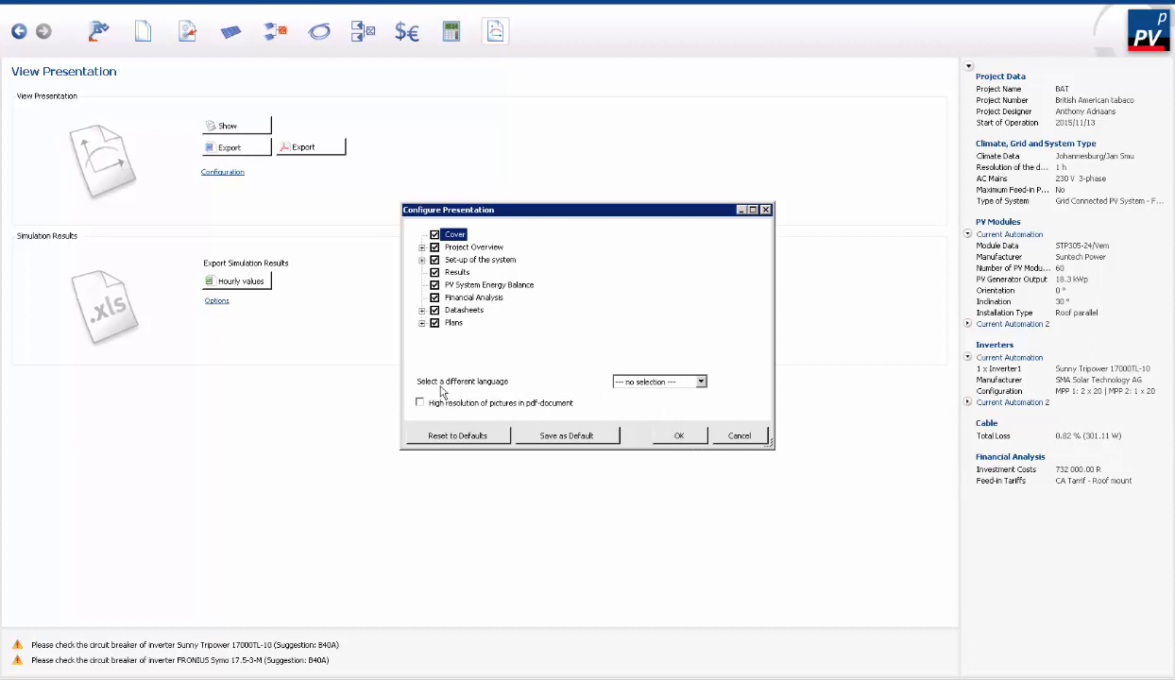
left_click(701, 383)
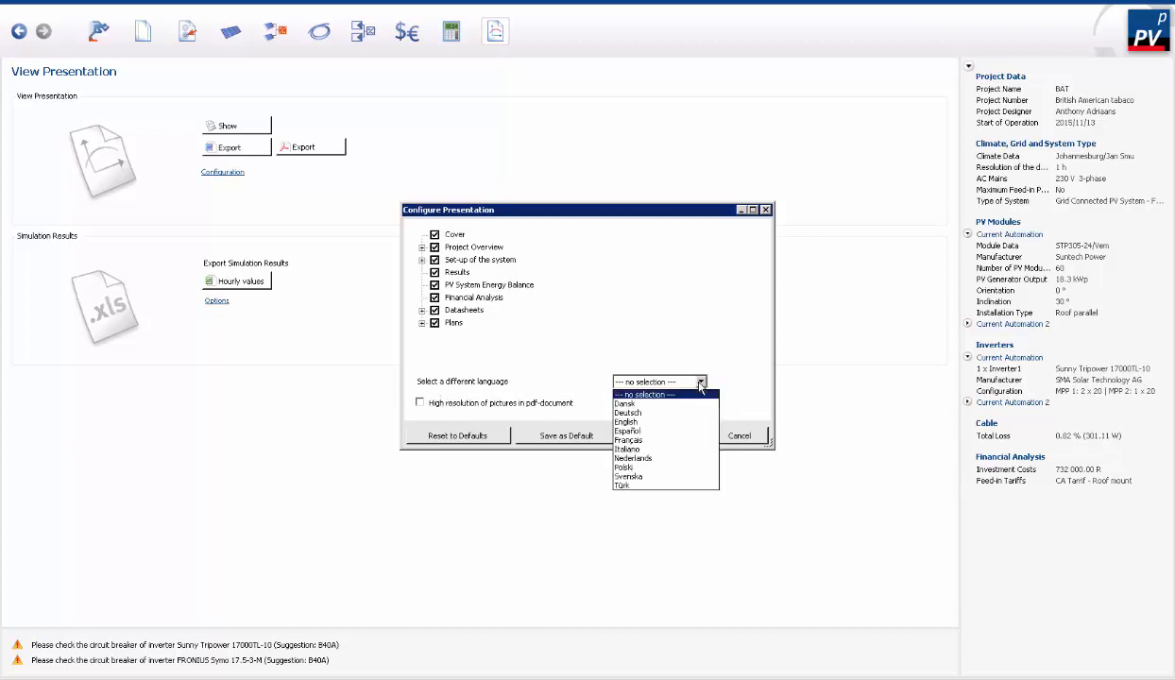
left_click(702, 383)
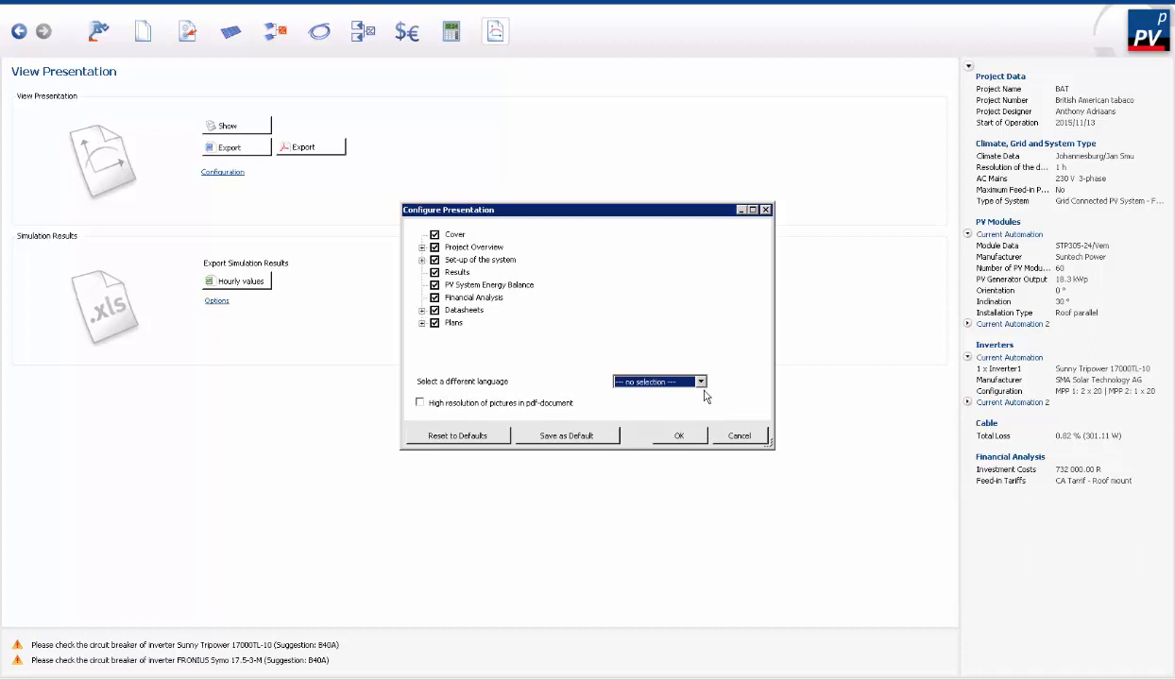
left_click(740, 438)
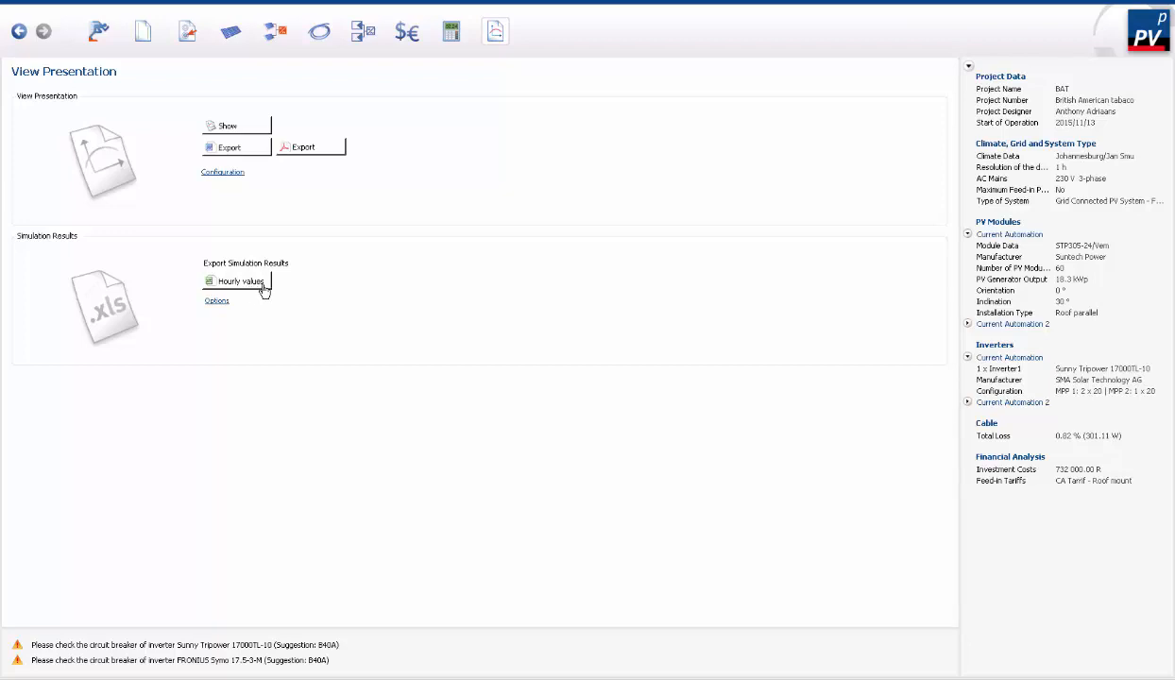
left_click(217, 301)
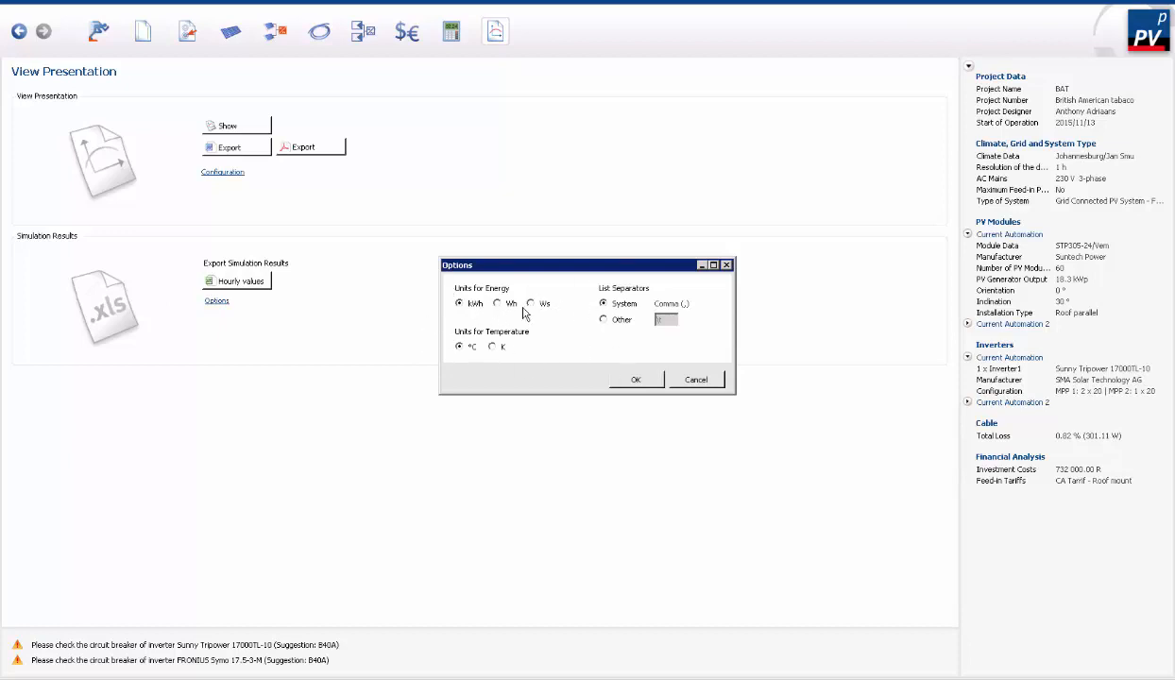
left_click(697, 389)
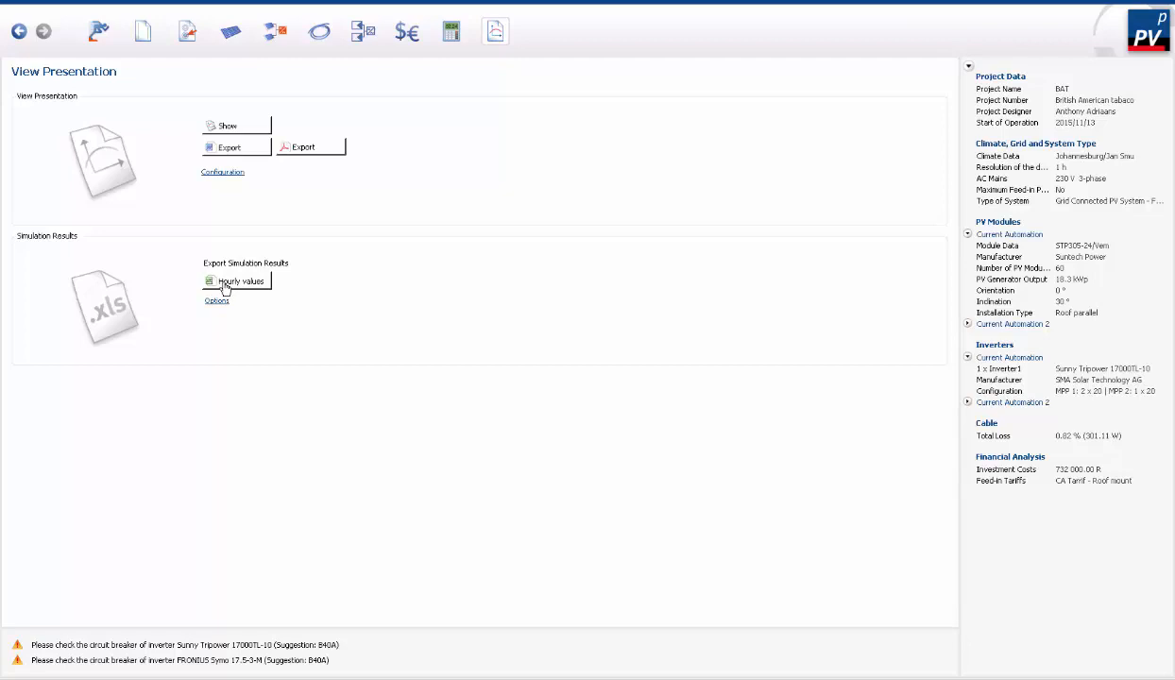
- Check the results overview and the accrued cash flow chart, and return to the presentation page
left_click(452, 33)
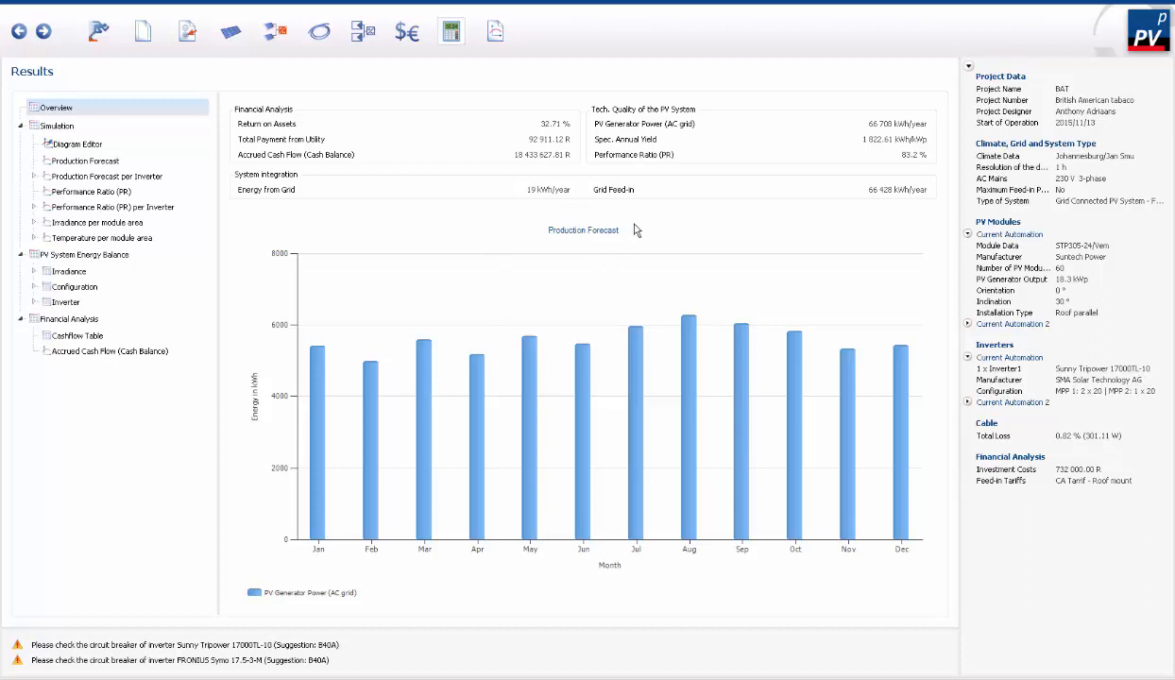
left_click(170, 351)
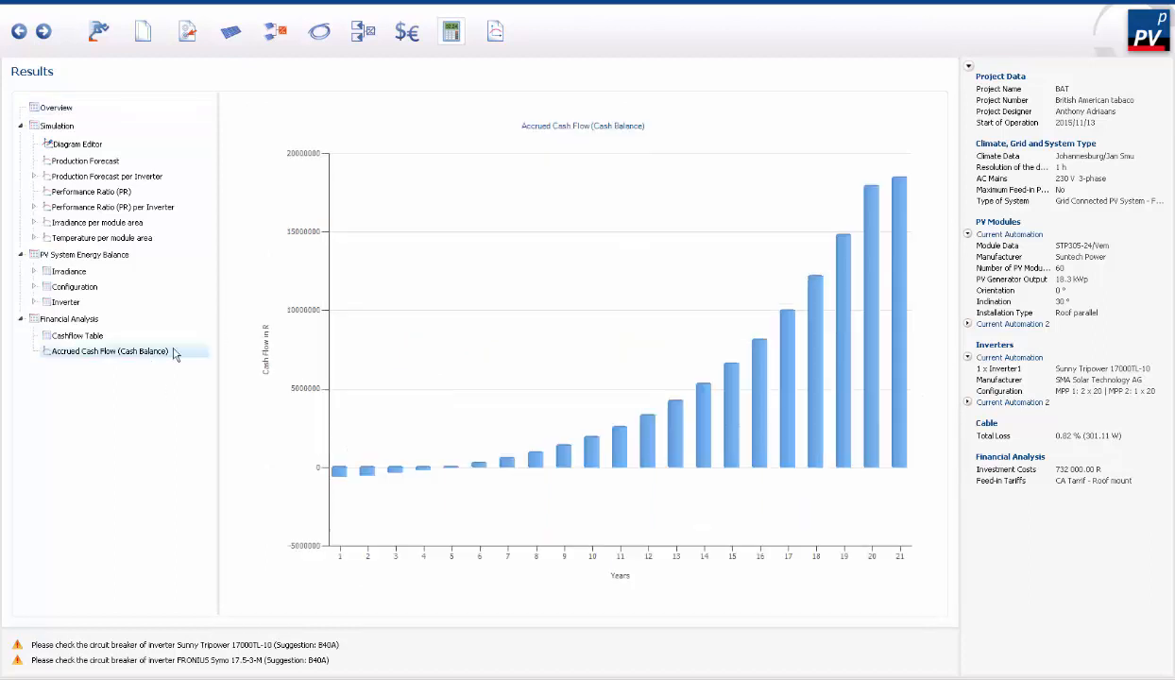
left_click(495, 34)
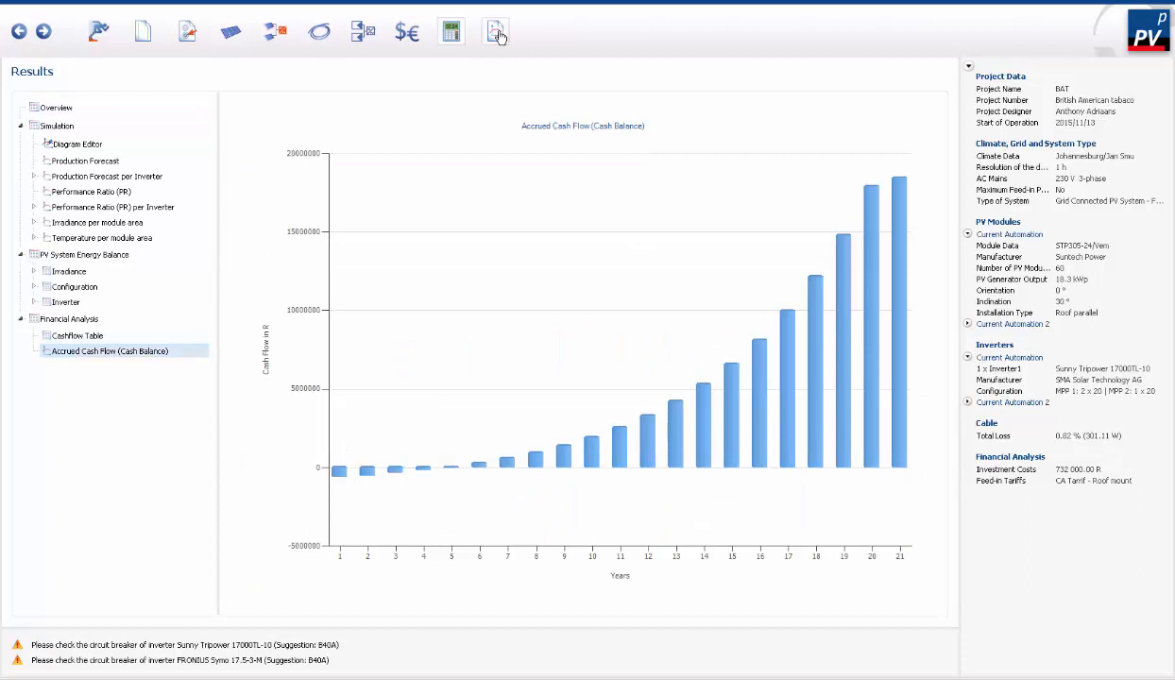
- Save the project under the name PV Sol Test in the Documents library
left_click(39, 5)
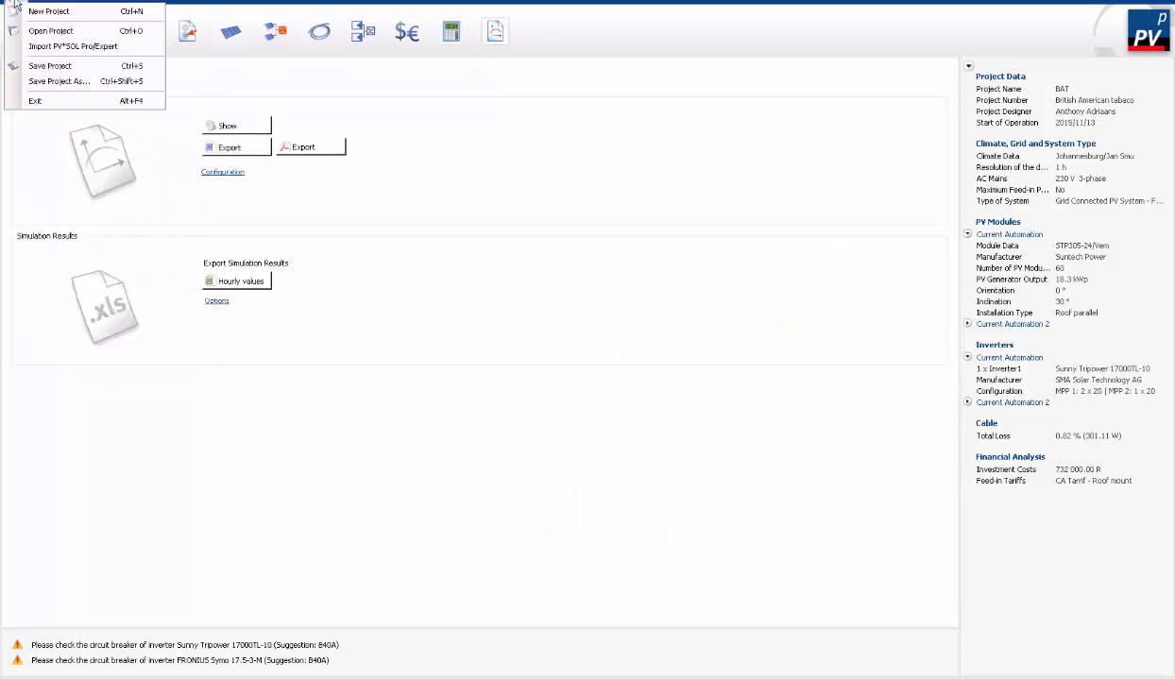
left_click(77, 84)
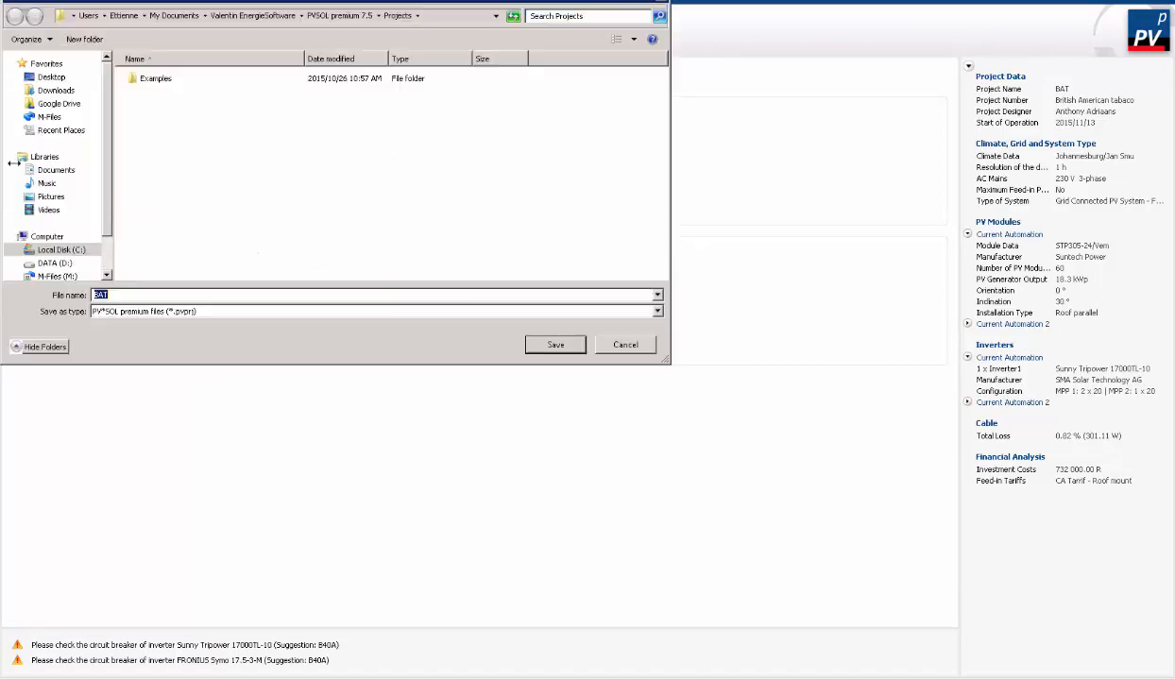
left_click(62, 171)
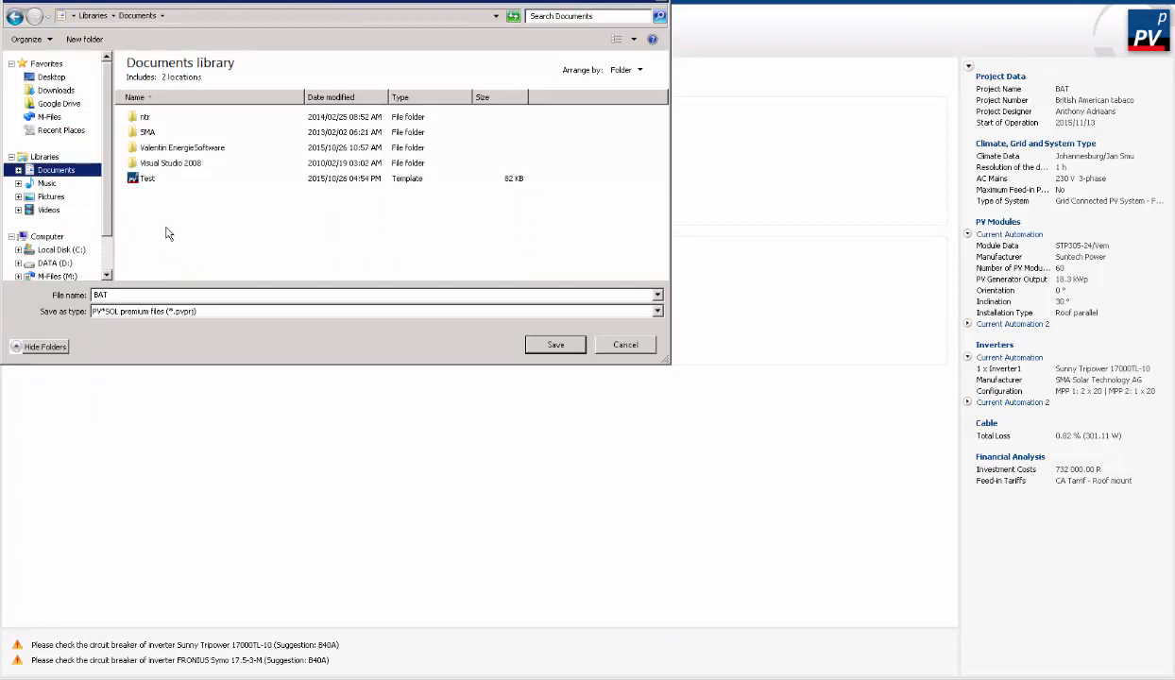
left_click(135, 295)
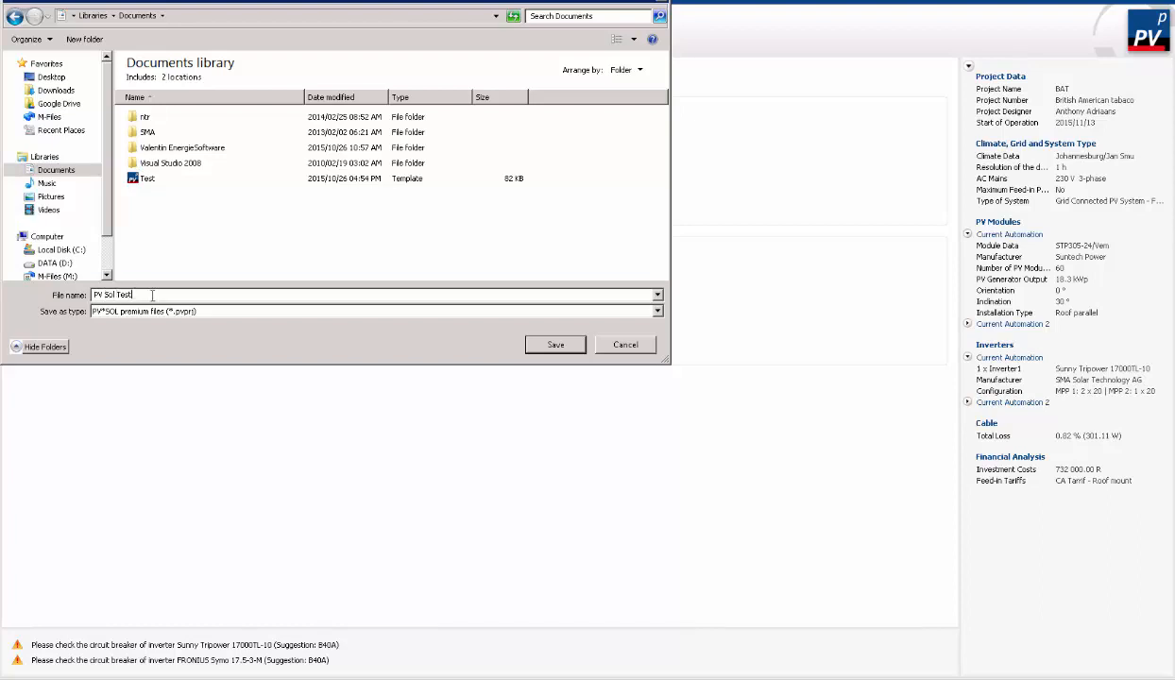
left_click(556, 344)
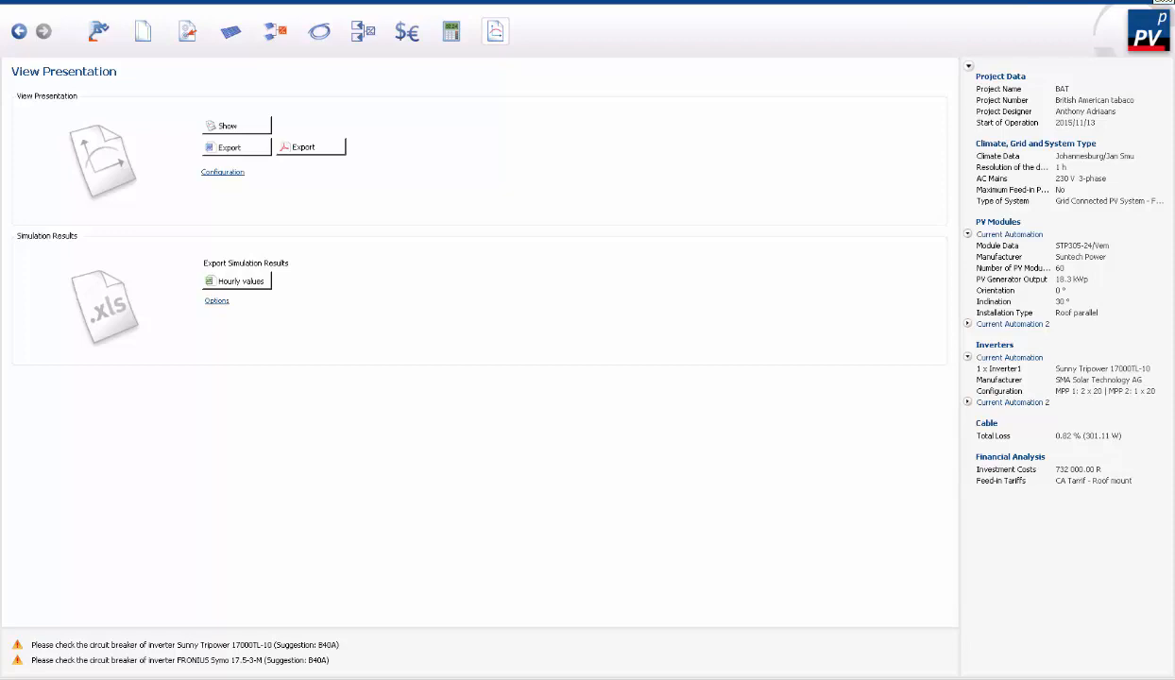
- Open the list of available component and tariff databases
left_click(62, 4)
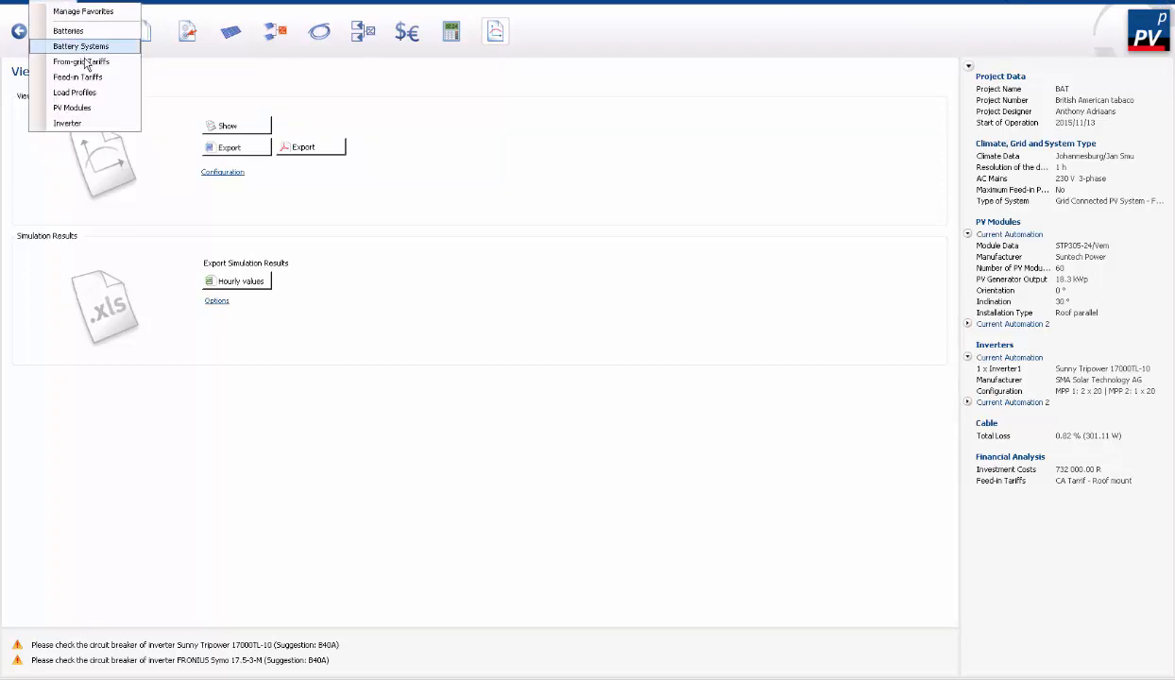